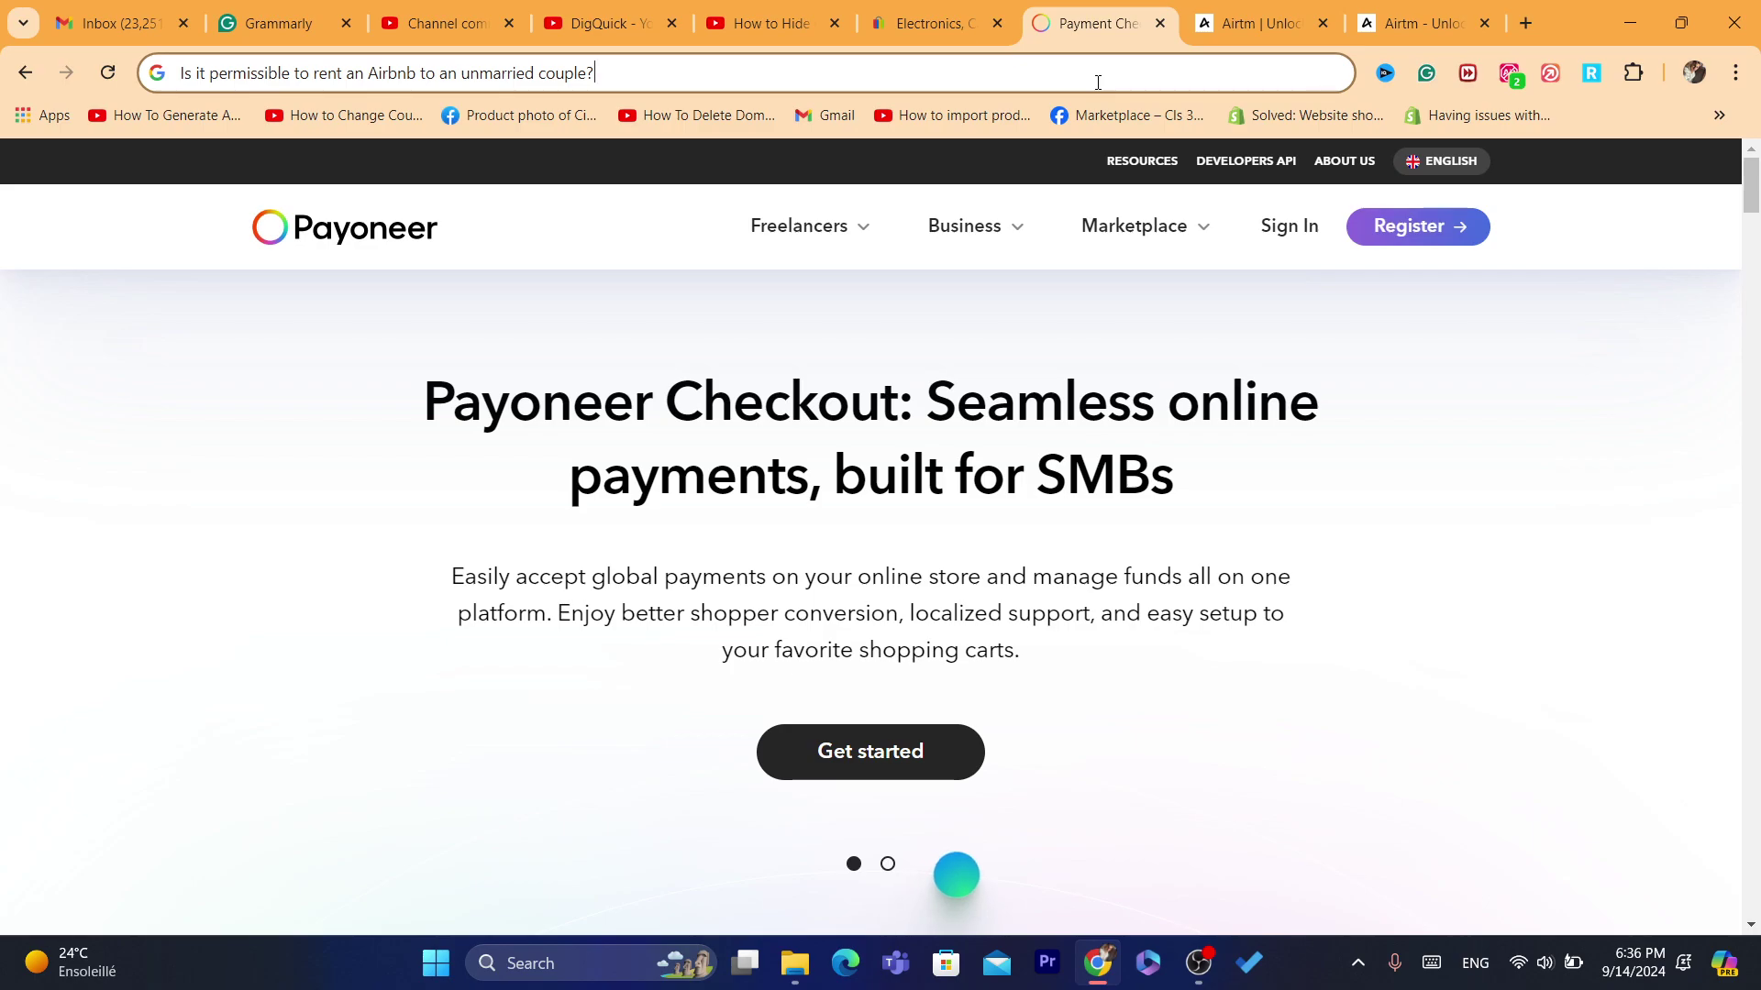
Step: Sign in to Payoneer with Chrome's saved login and the Windows PIN, reaching balances 2.46 USD, 0.00 EUR, 0.00 GBP
left_click(1288, 226)
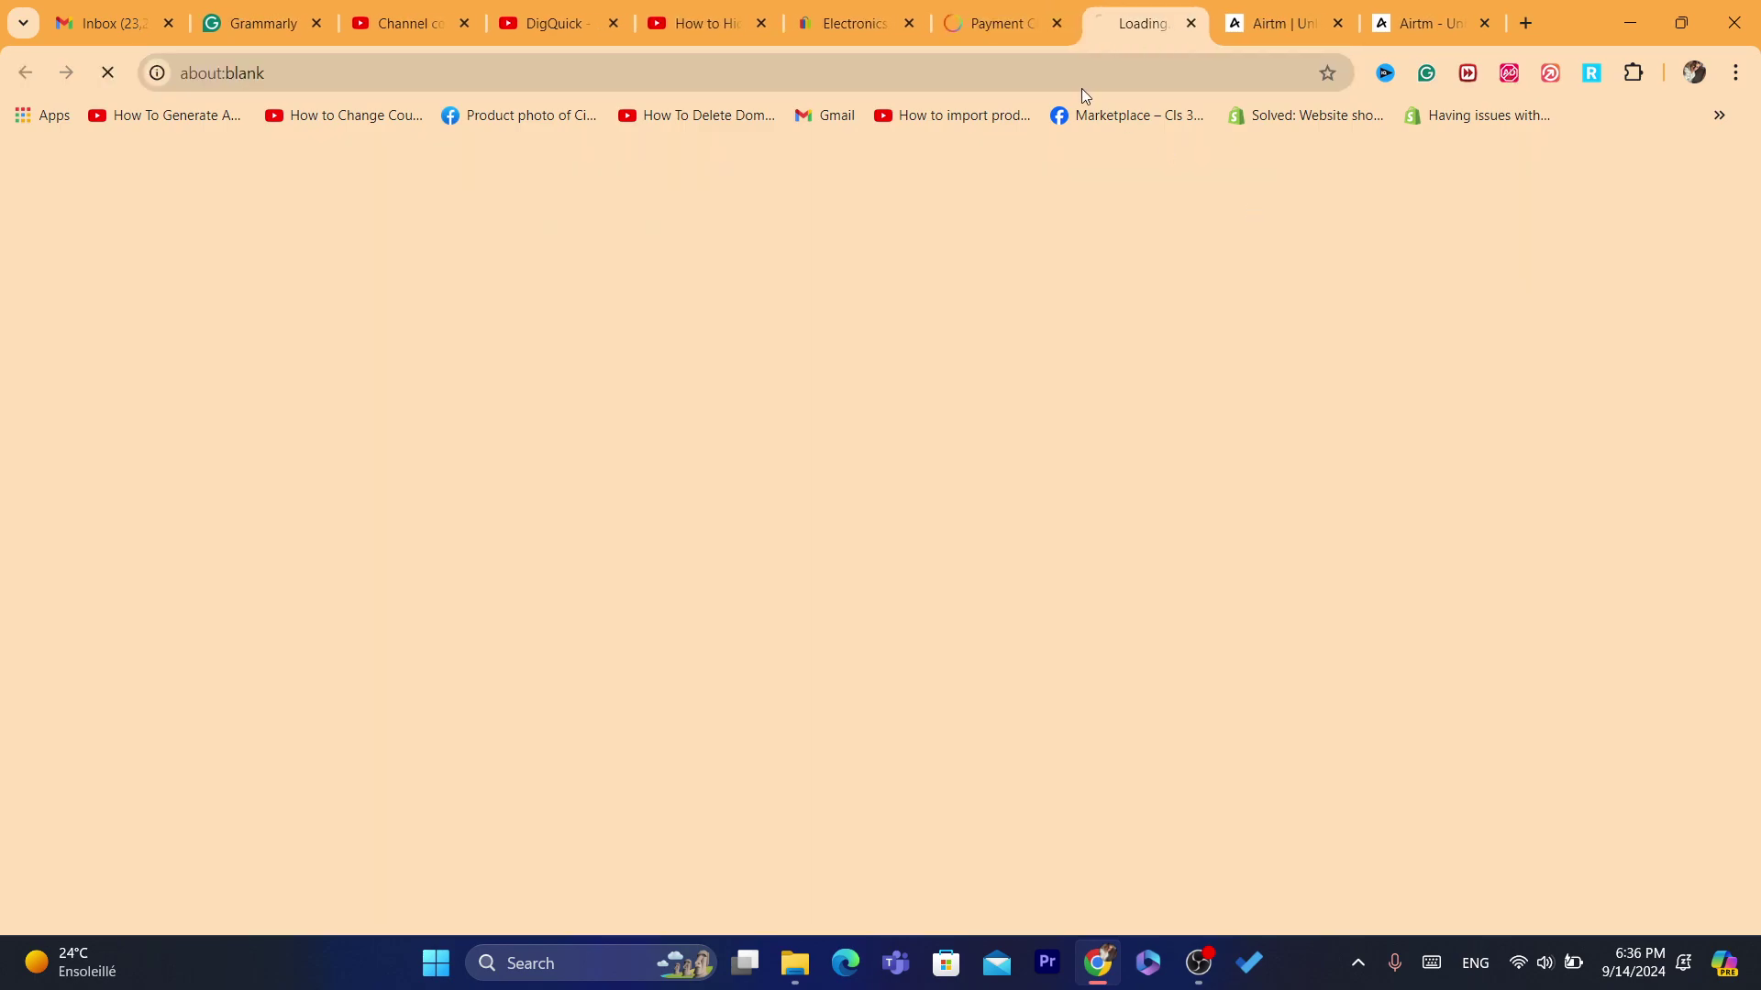
left_click_drag(1100, 23, 963, 23)
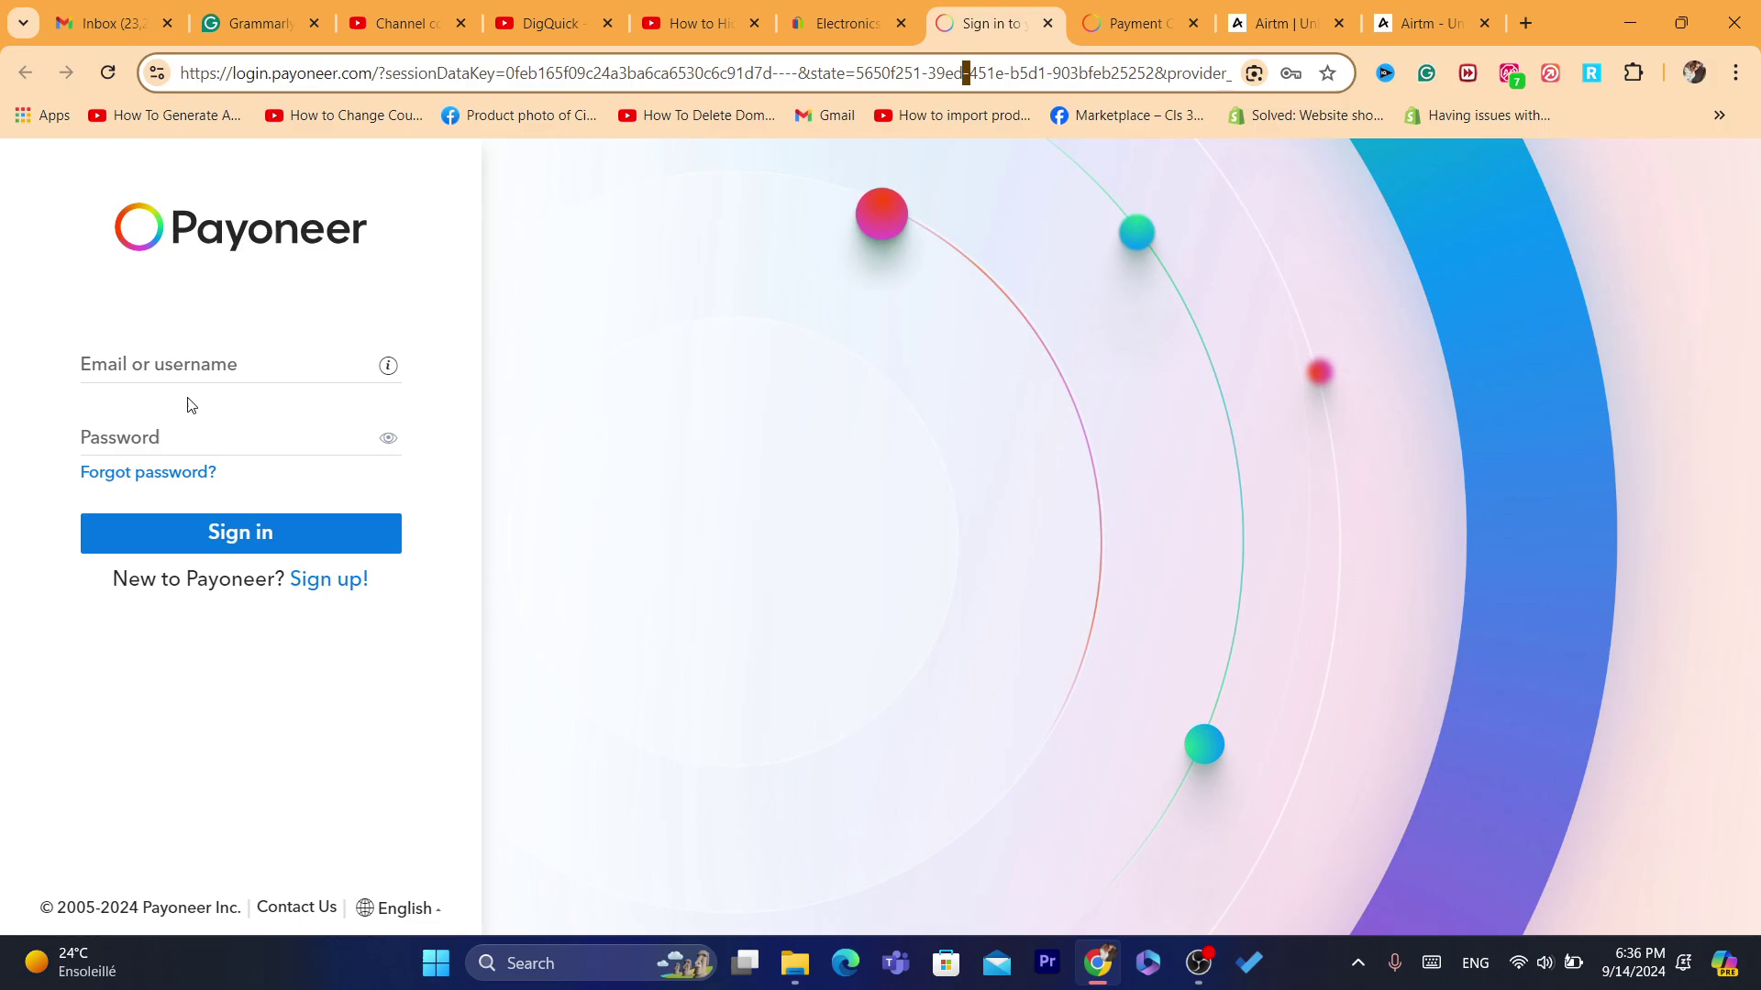
left_click(140, 377)
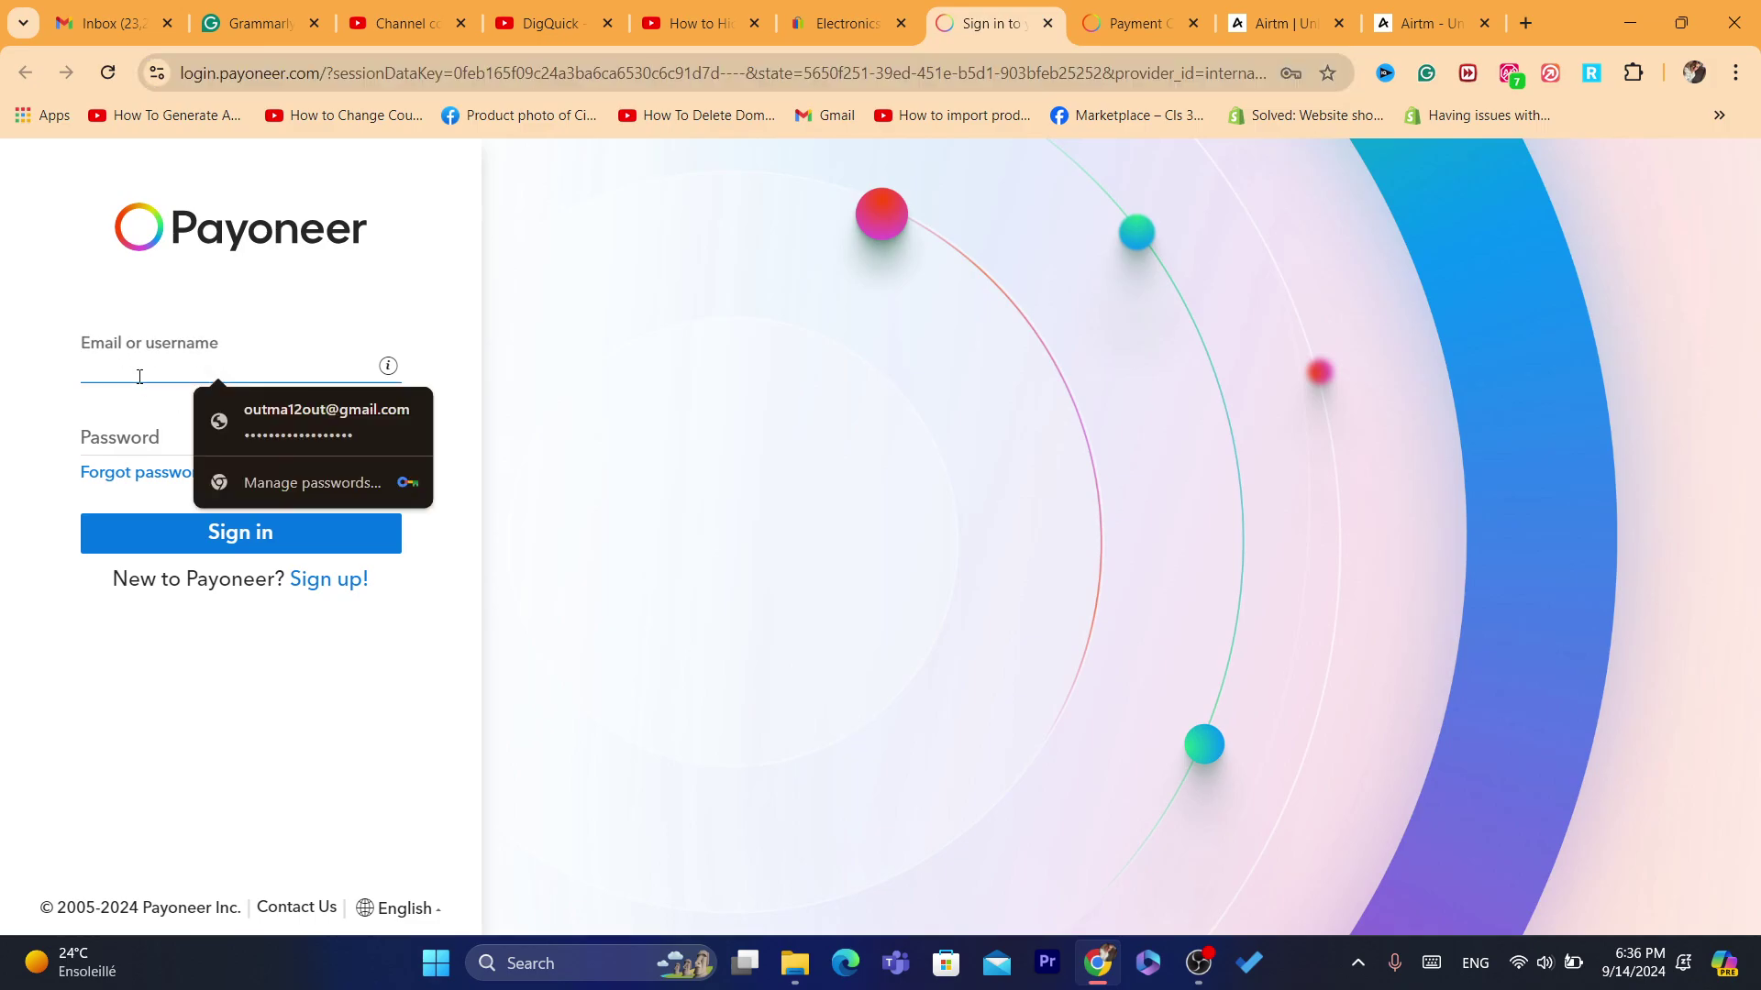
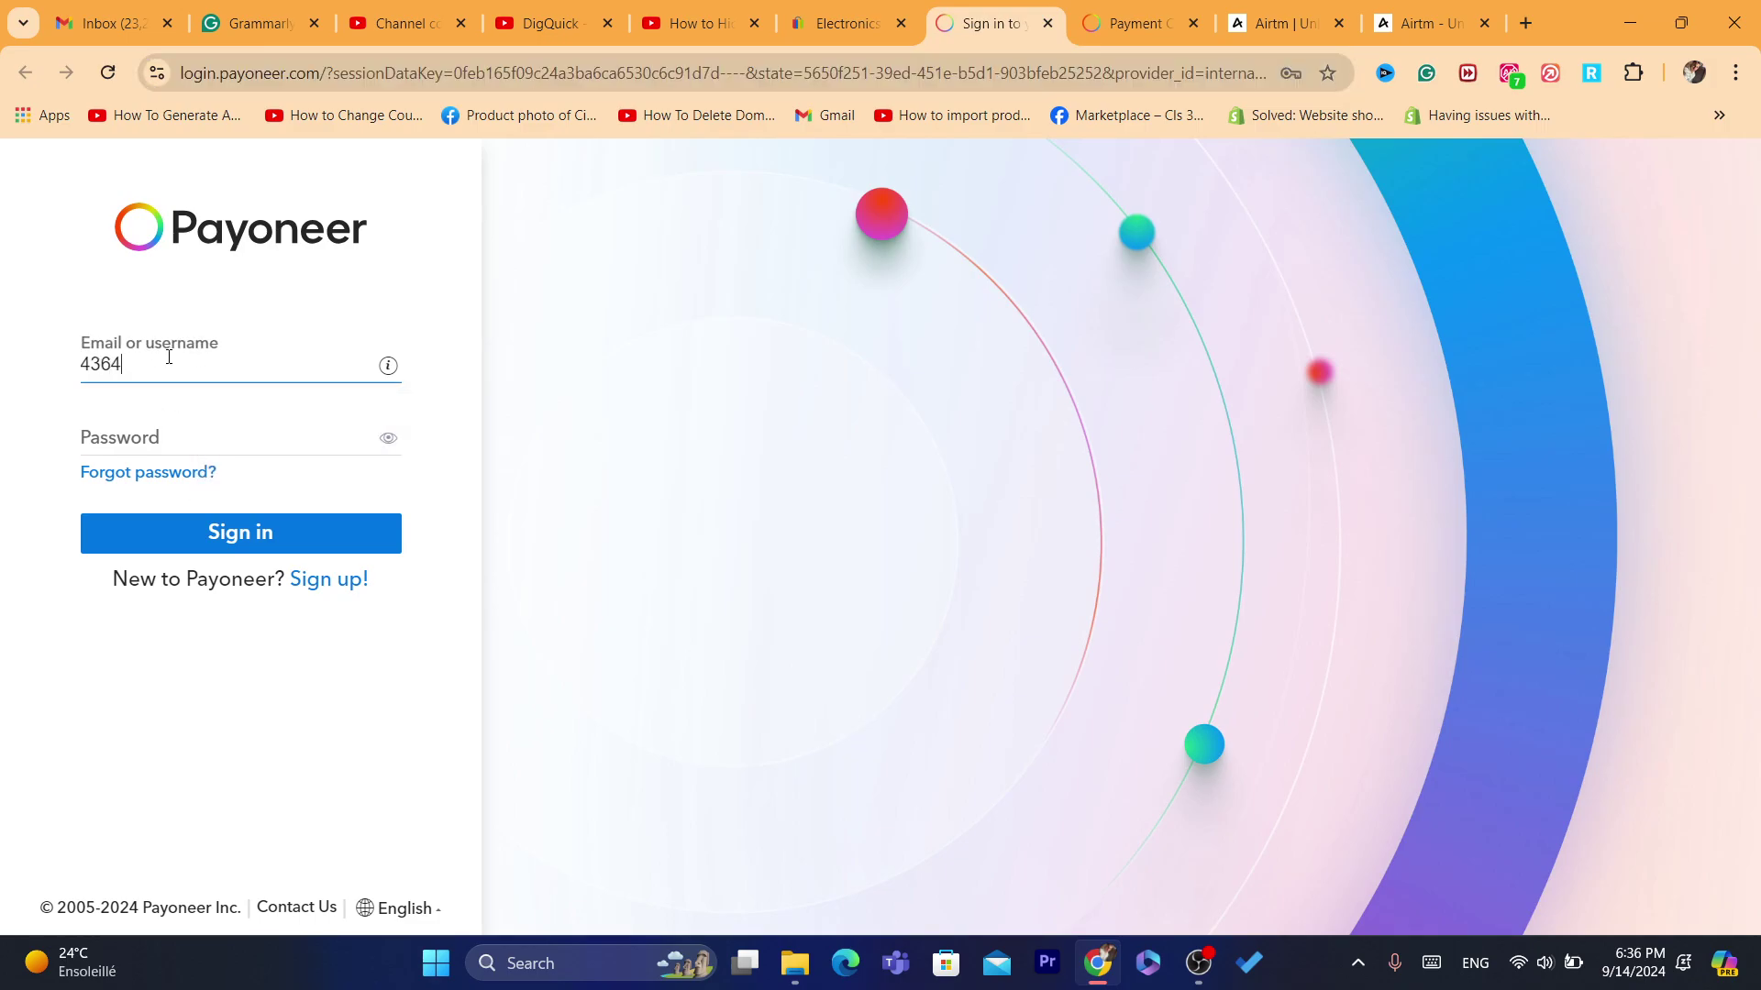
key("ctrl+a")
key("BackSpace")
left_click(301, 431)
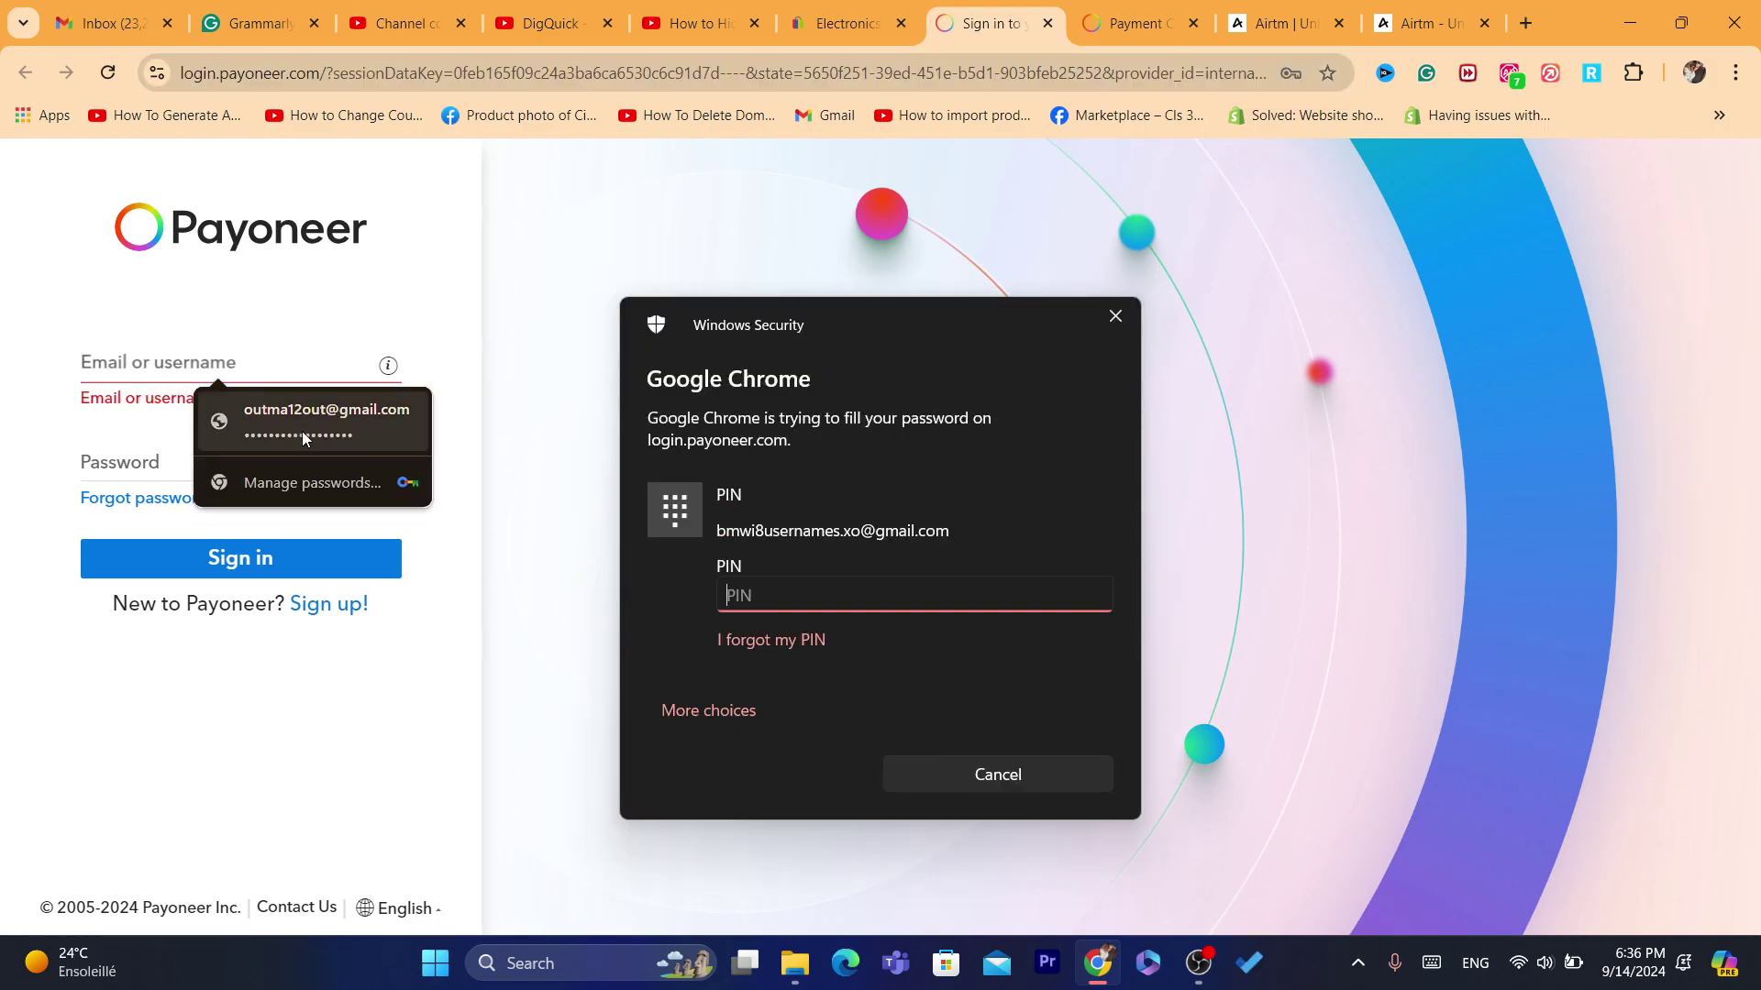
key("Return")
type("••")
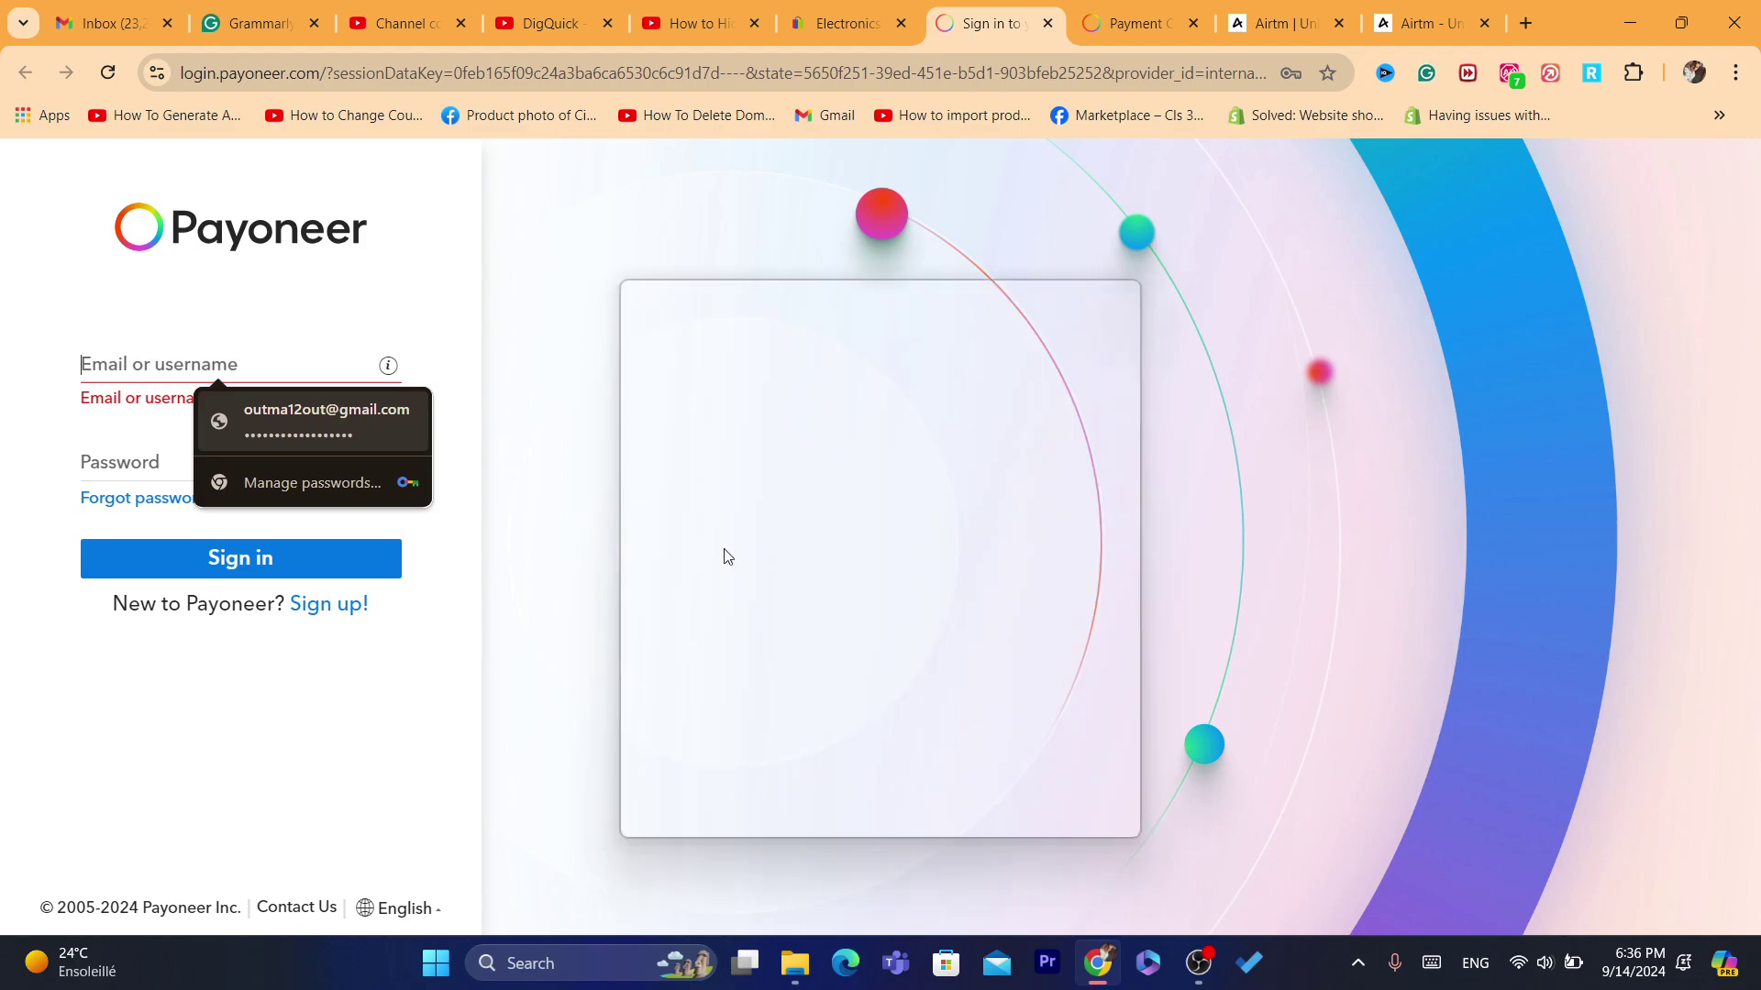
left_click(286, 534)
left_click(799, 66)
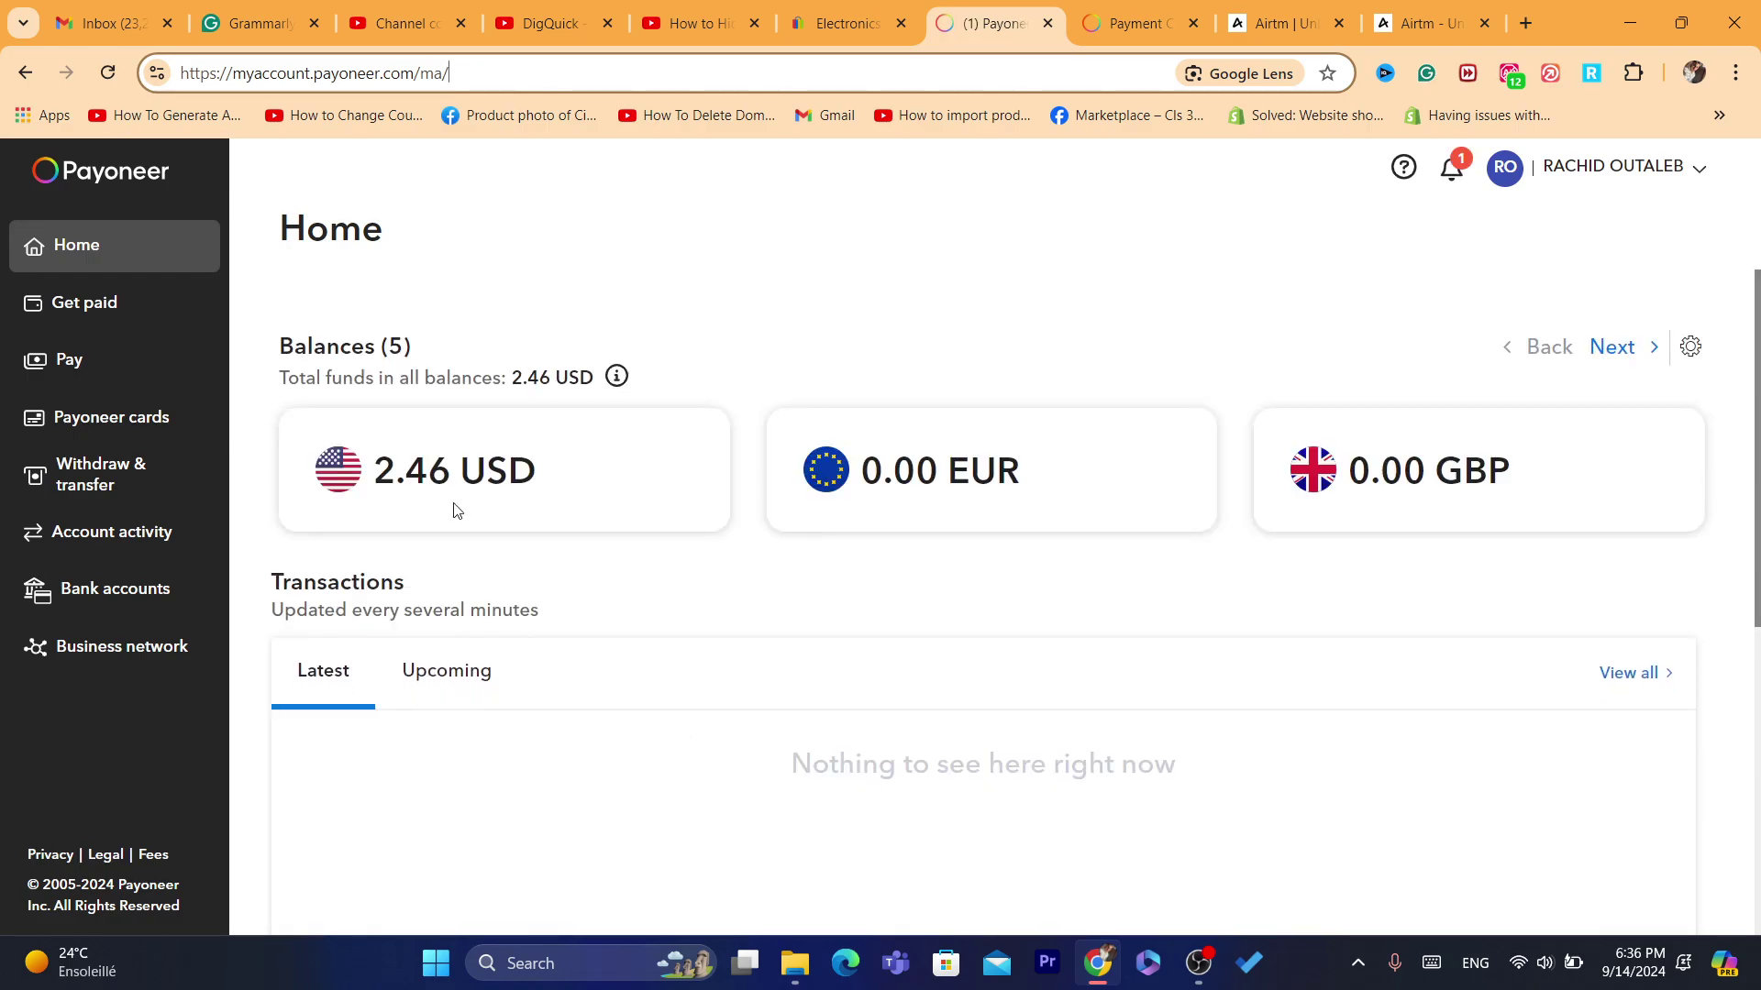
Step: Review the 2.46 USD balance and its Payment from eBay, withdrawal and fee transactions
left_click(452, 486)
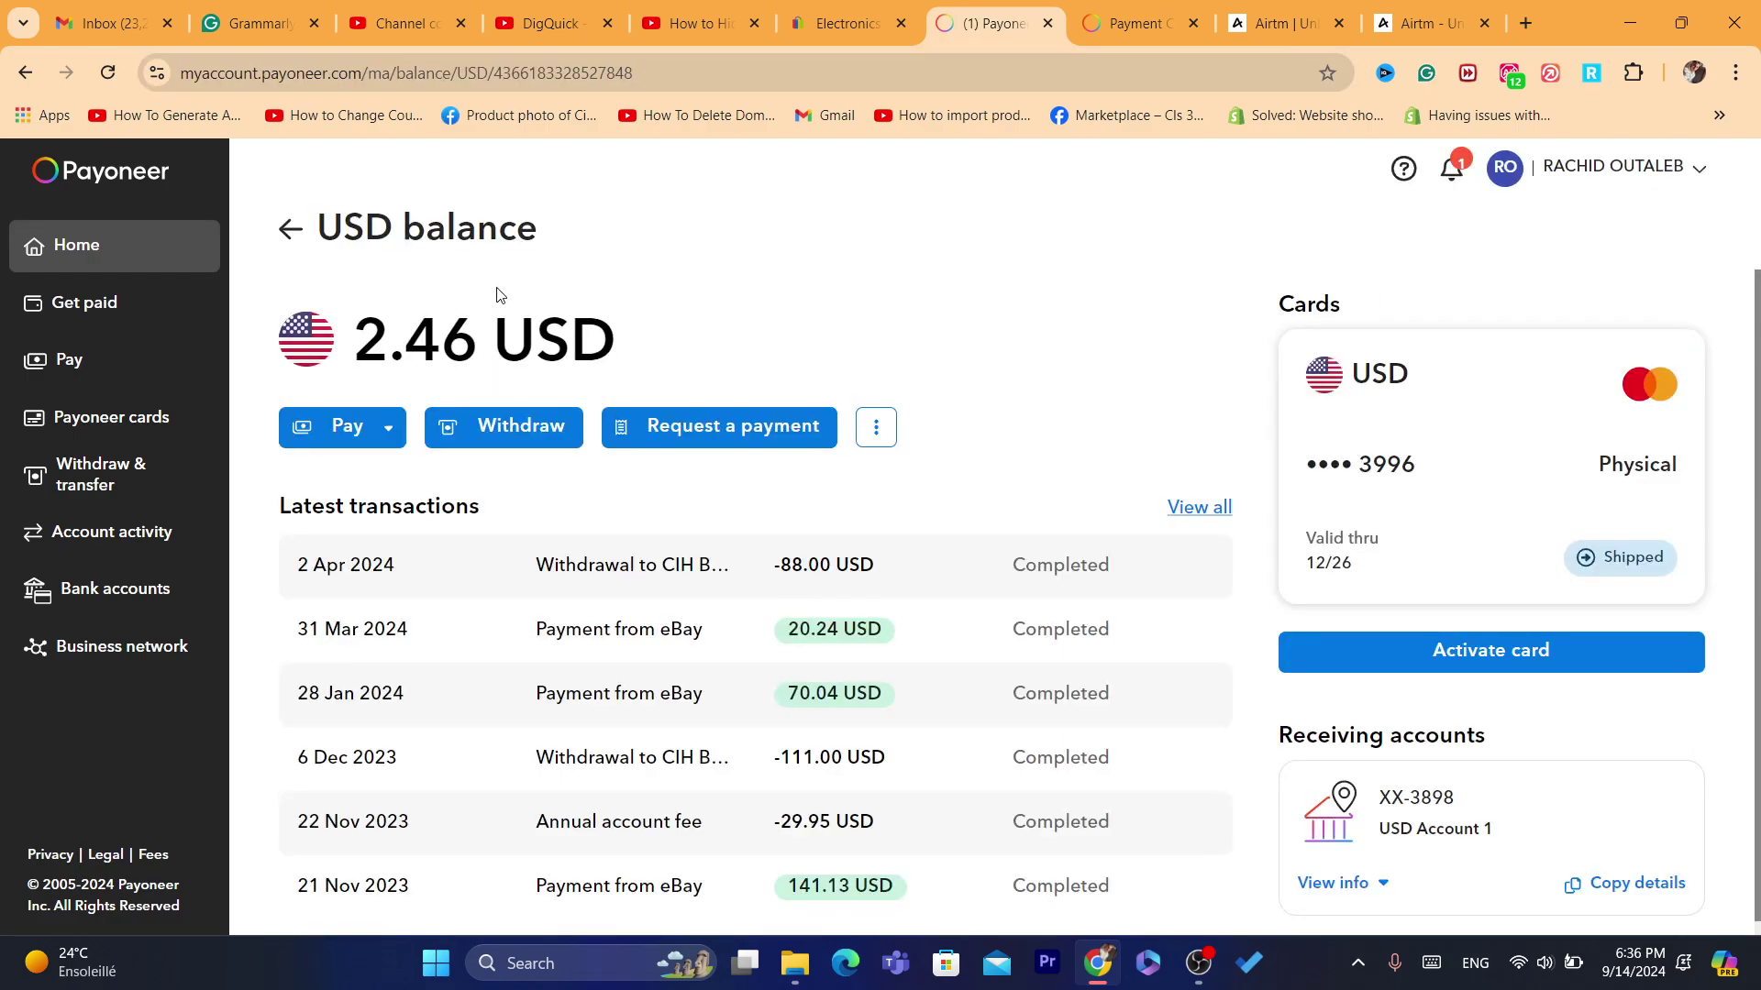
left_click_drag(362, 314, 900, 352)
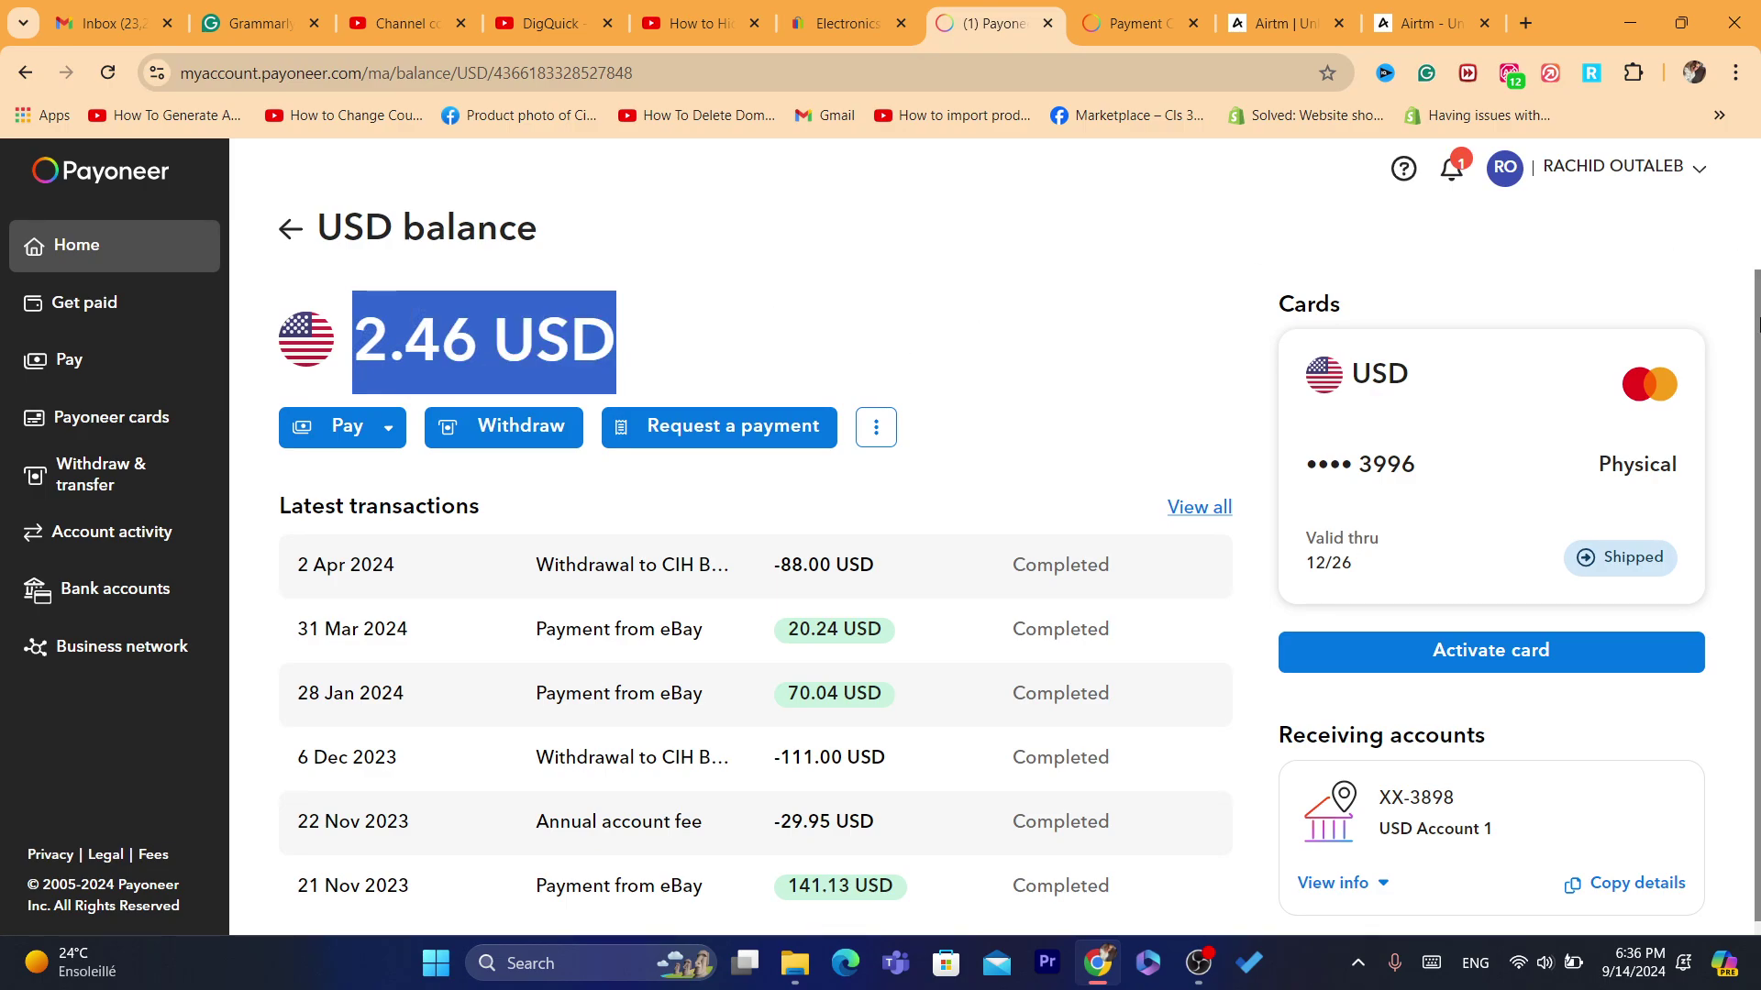
scroll(1758, 323, "down", 1)
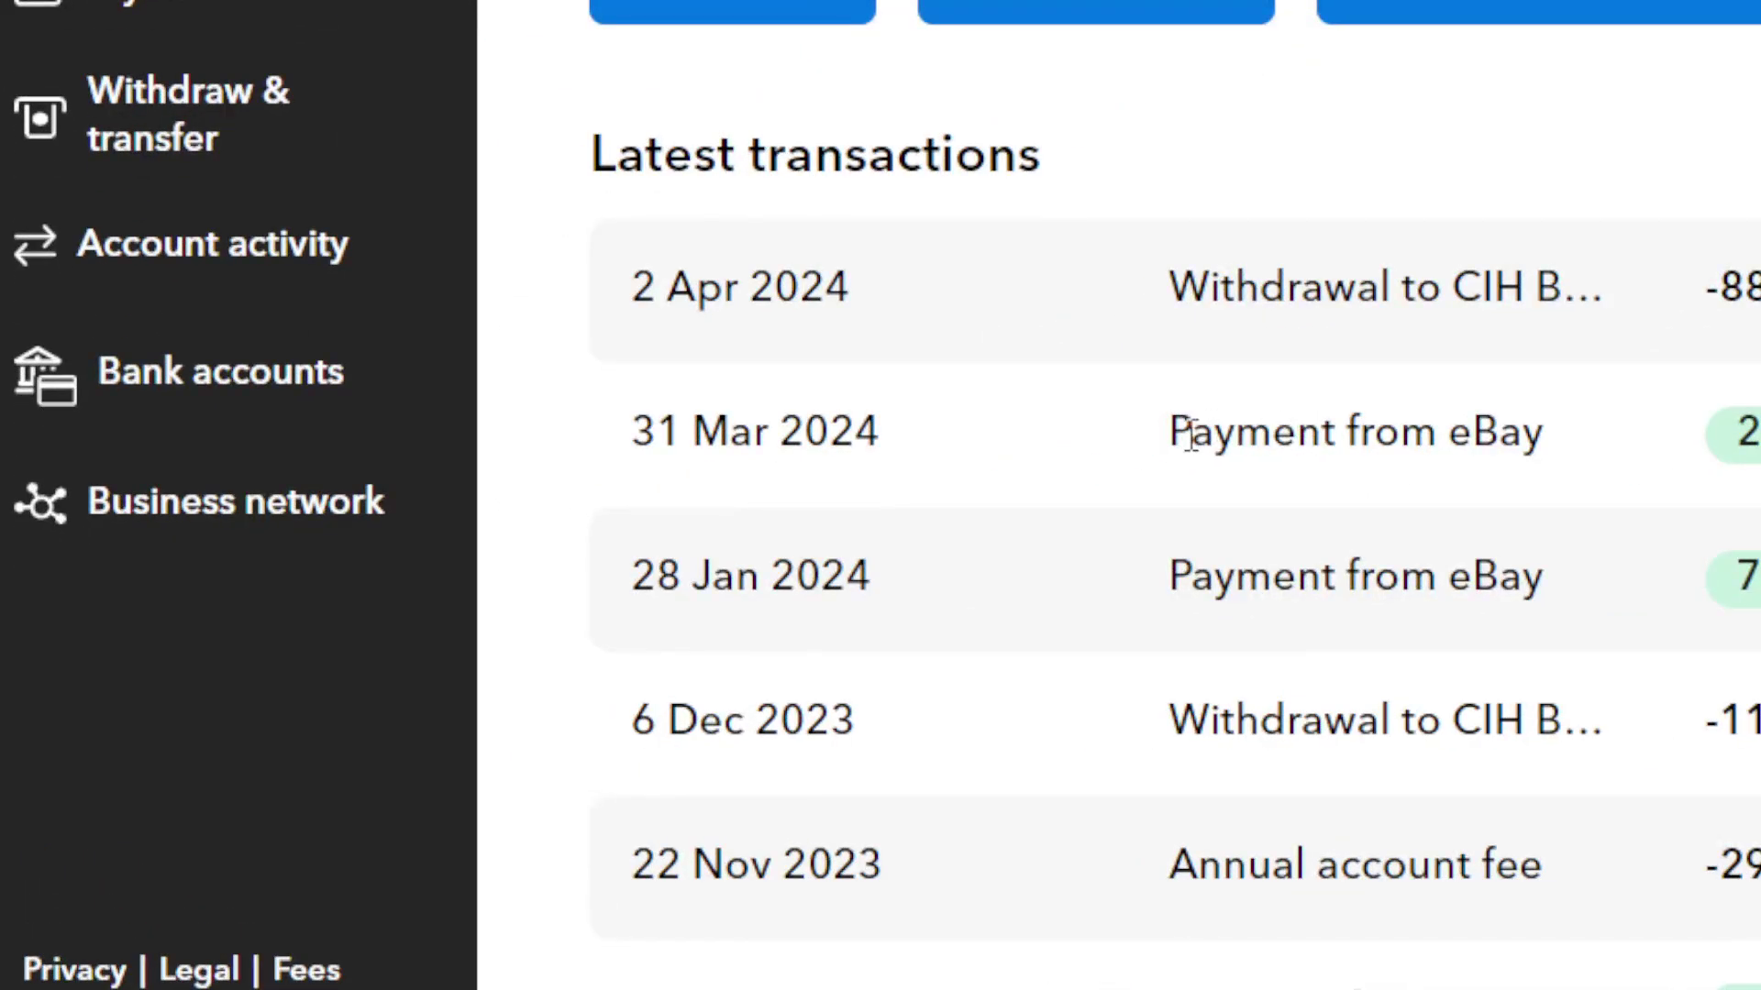
left_click_drag(1189, 433, 1642, 476)
left_click_drag(1172, 574, 1642, 641)
left_click(1641, 642)
left_click_drag(1168, 729, 1329, 889)
left_click(1332, 888)
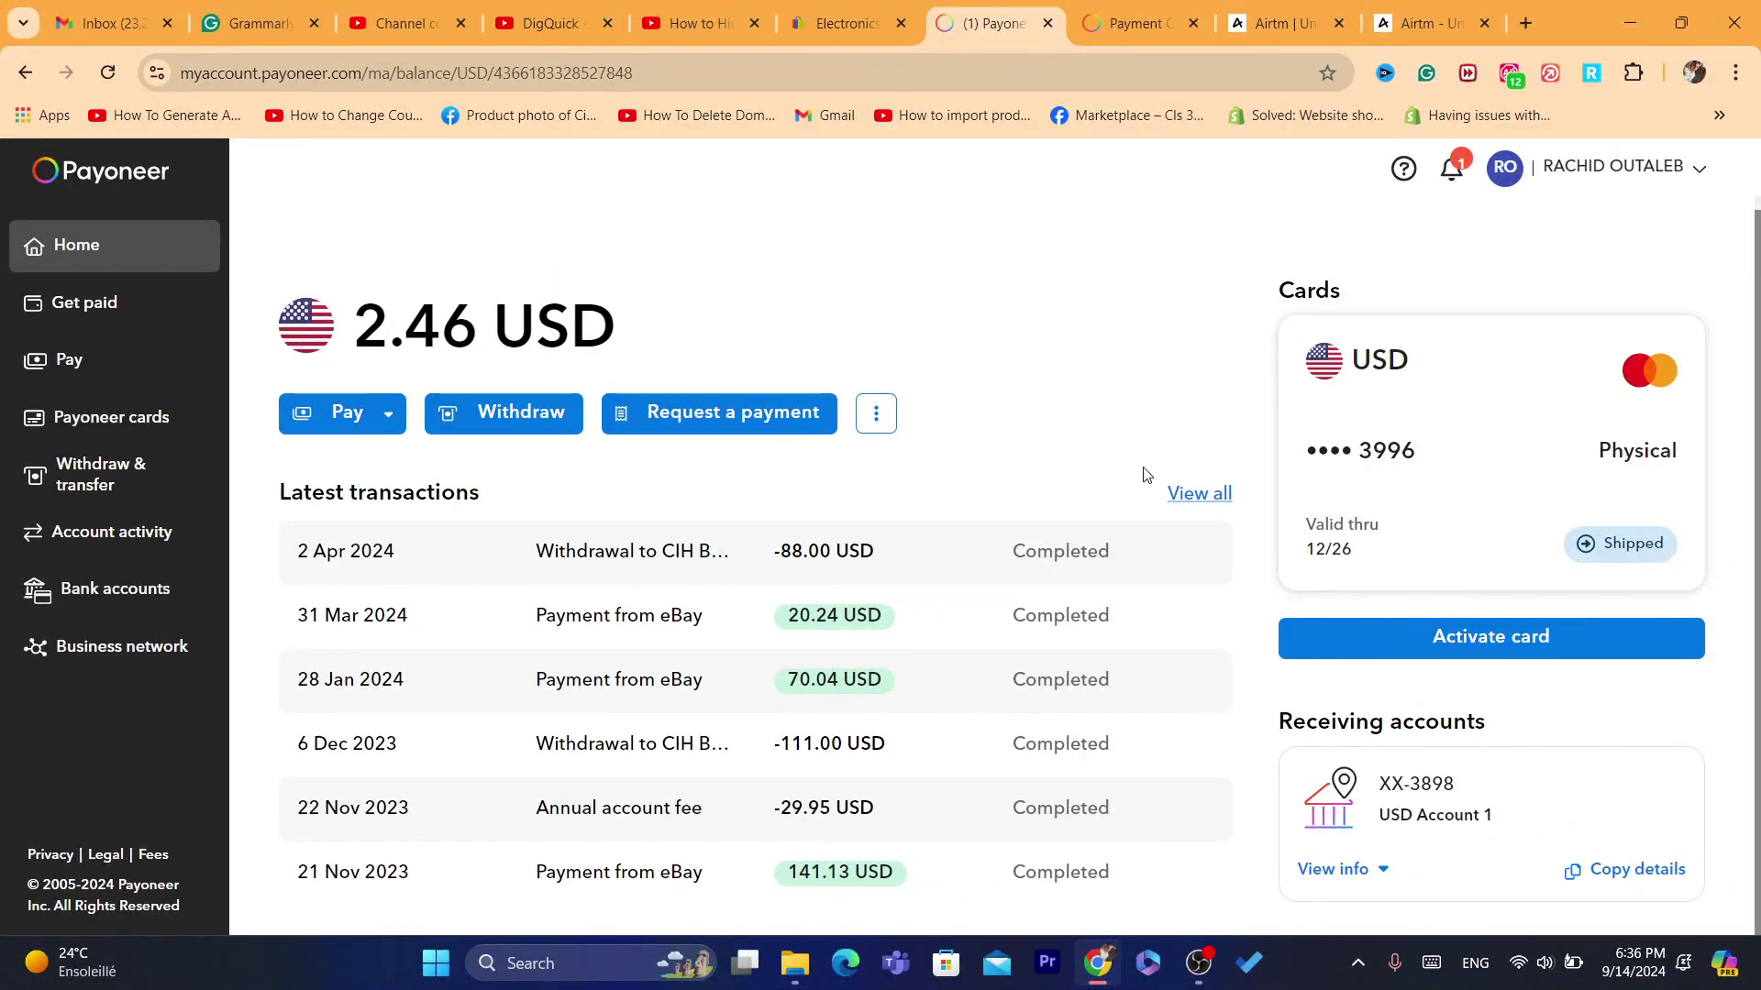
Step: Leave OBS Studio, return to the browser and switch to the eBay tab
left_click(1199, 963)
left_click(1095, 963)
left_click(844, 23)
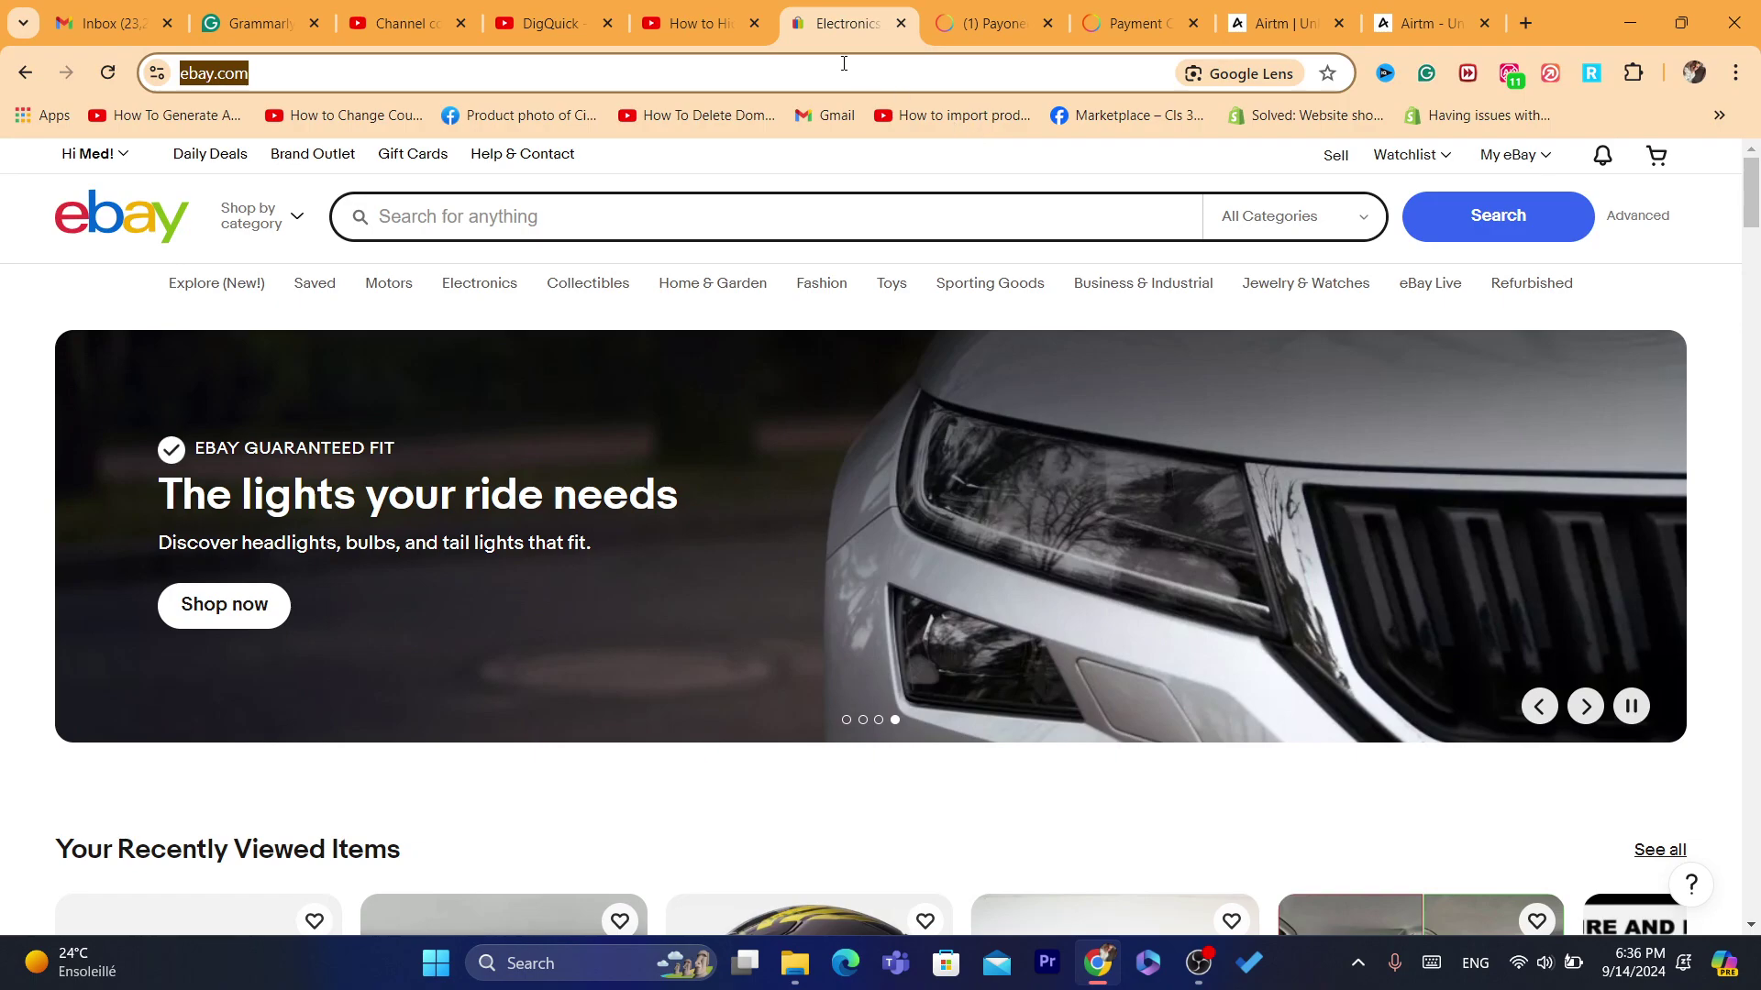
Step: Reload the eBay home page and go to the Sell page, 'Make money selling on eBay'
mouse_move(1527, 161)
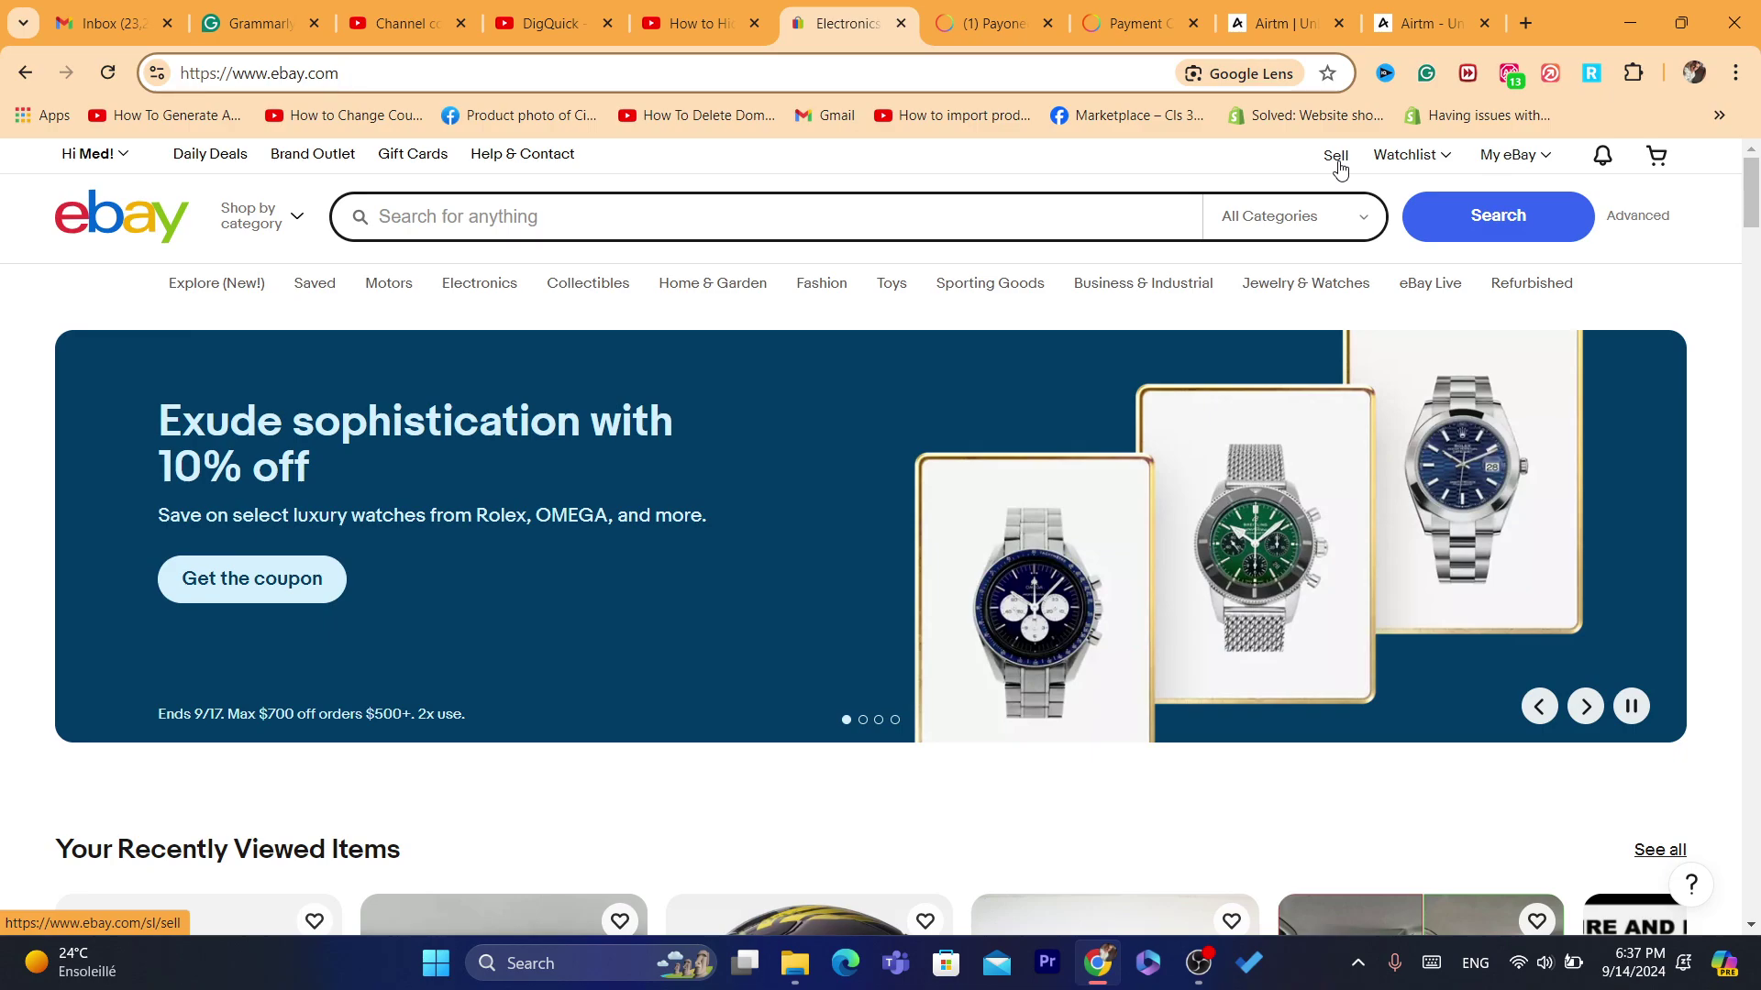
key("Return")
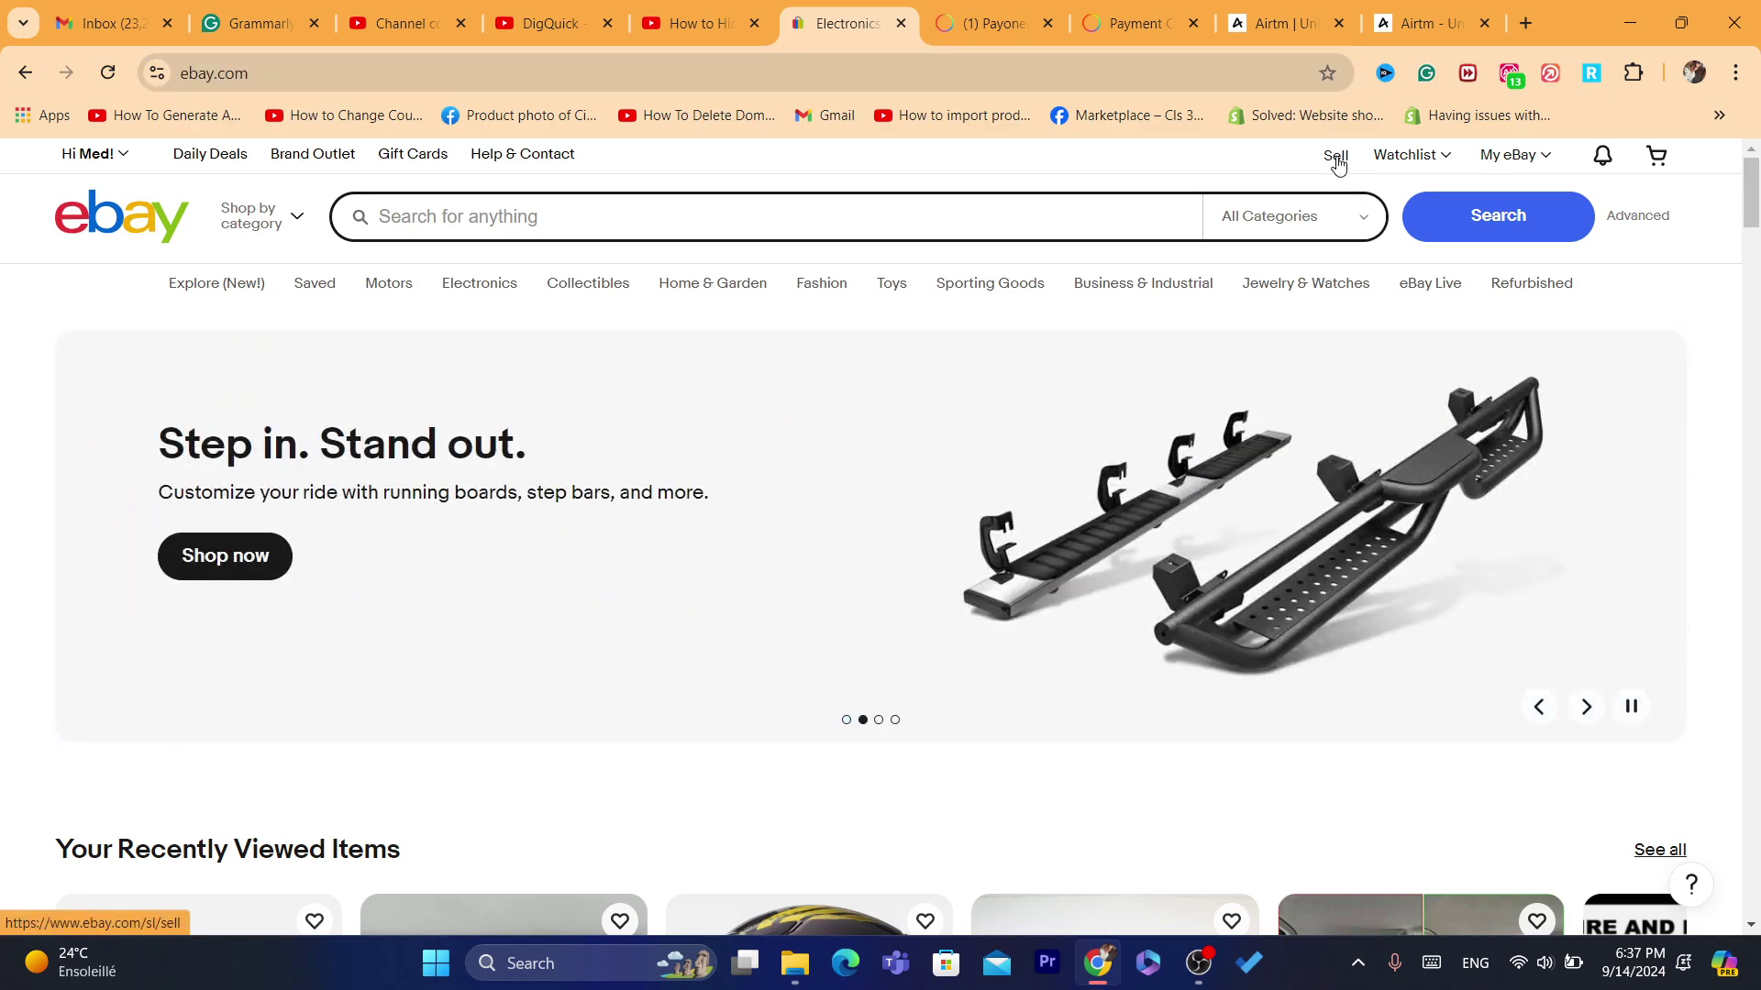
left_click(880, 62)
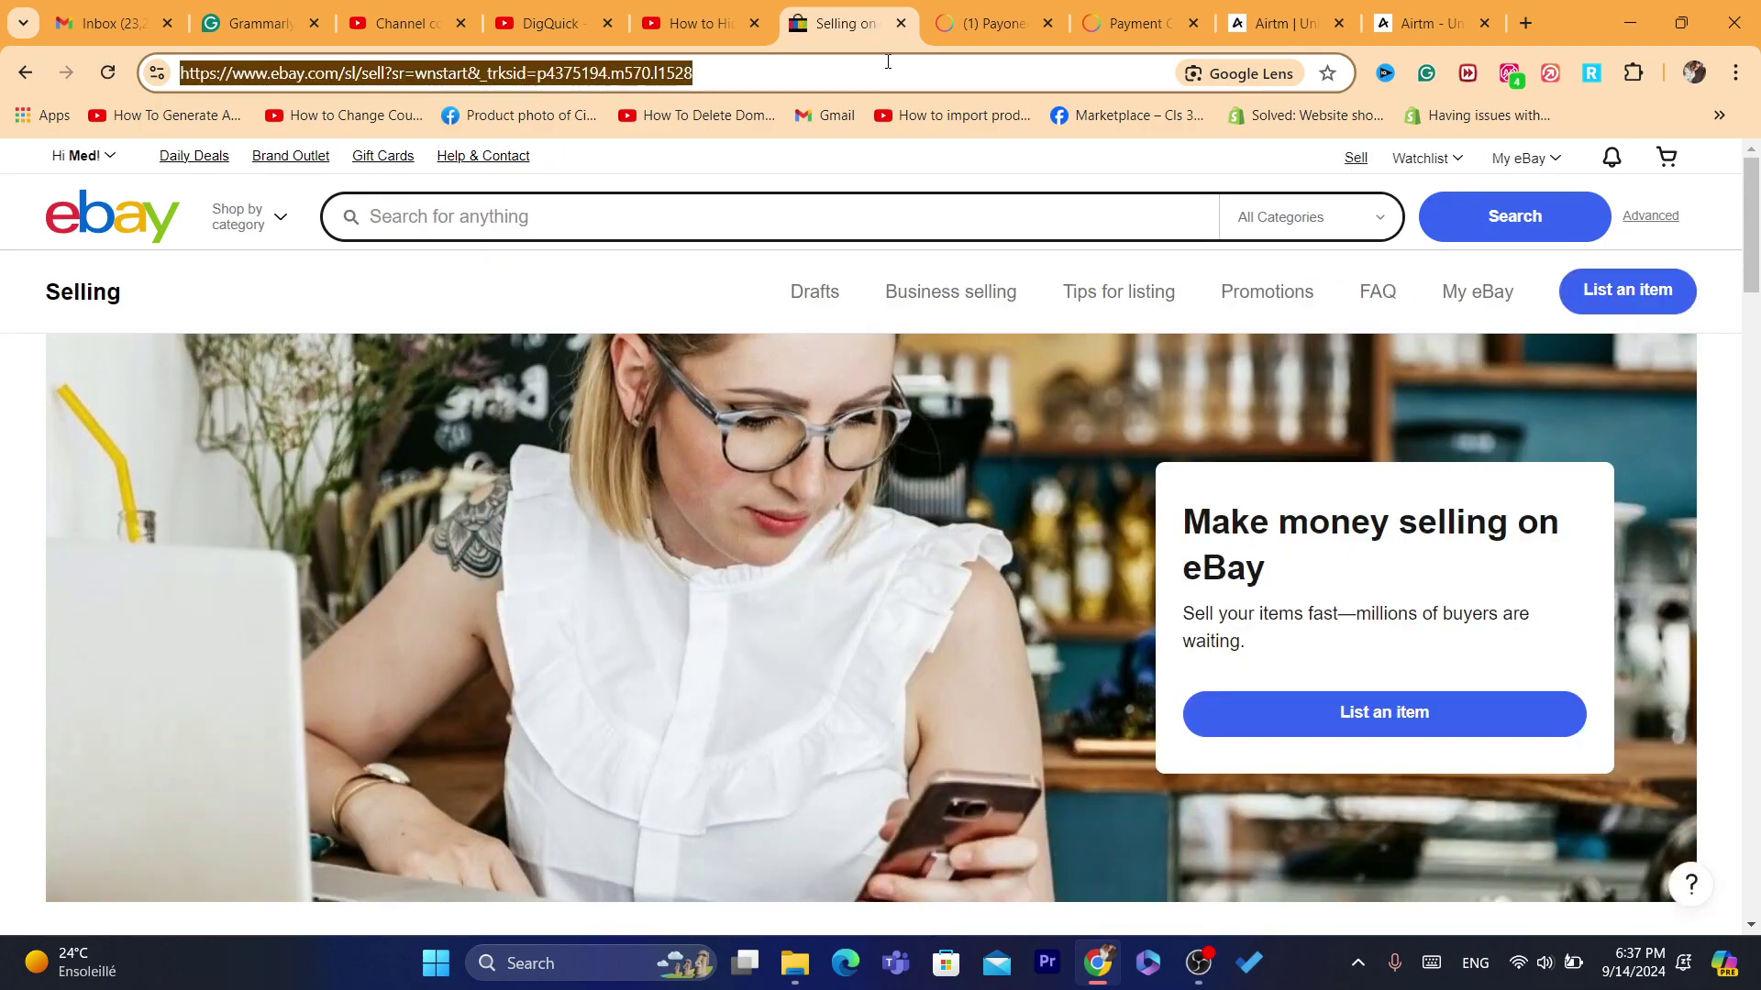
Step: Start a new listing and begin typing the item name 'ak'
left_click(1356, 717)
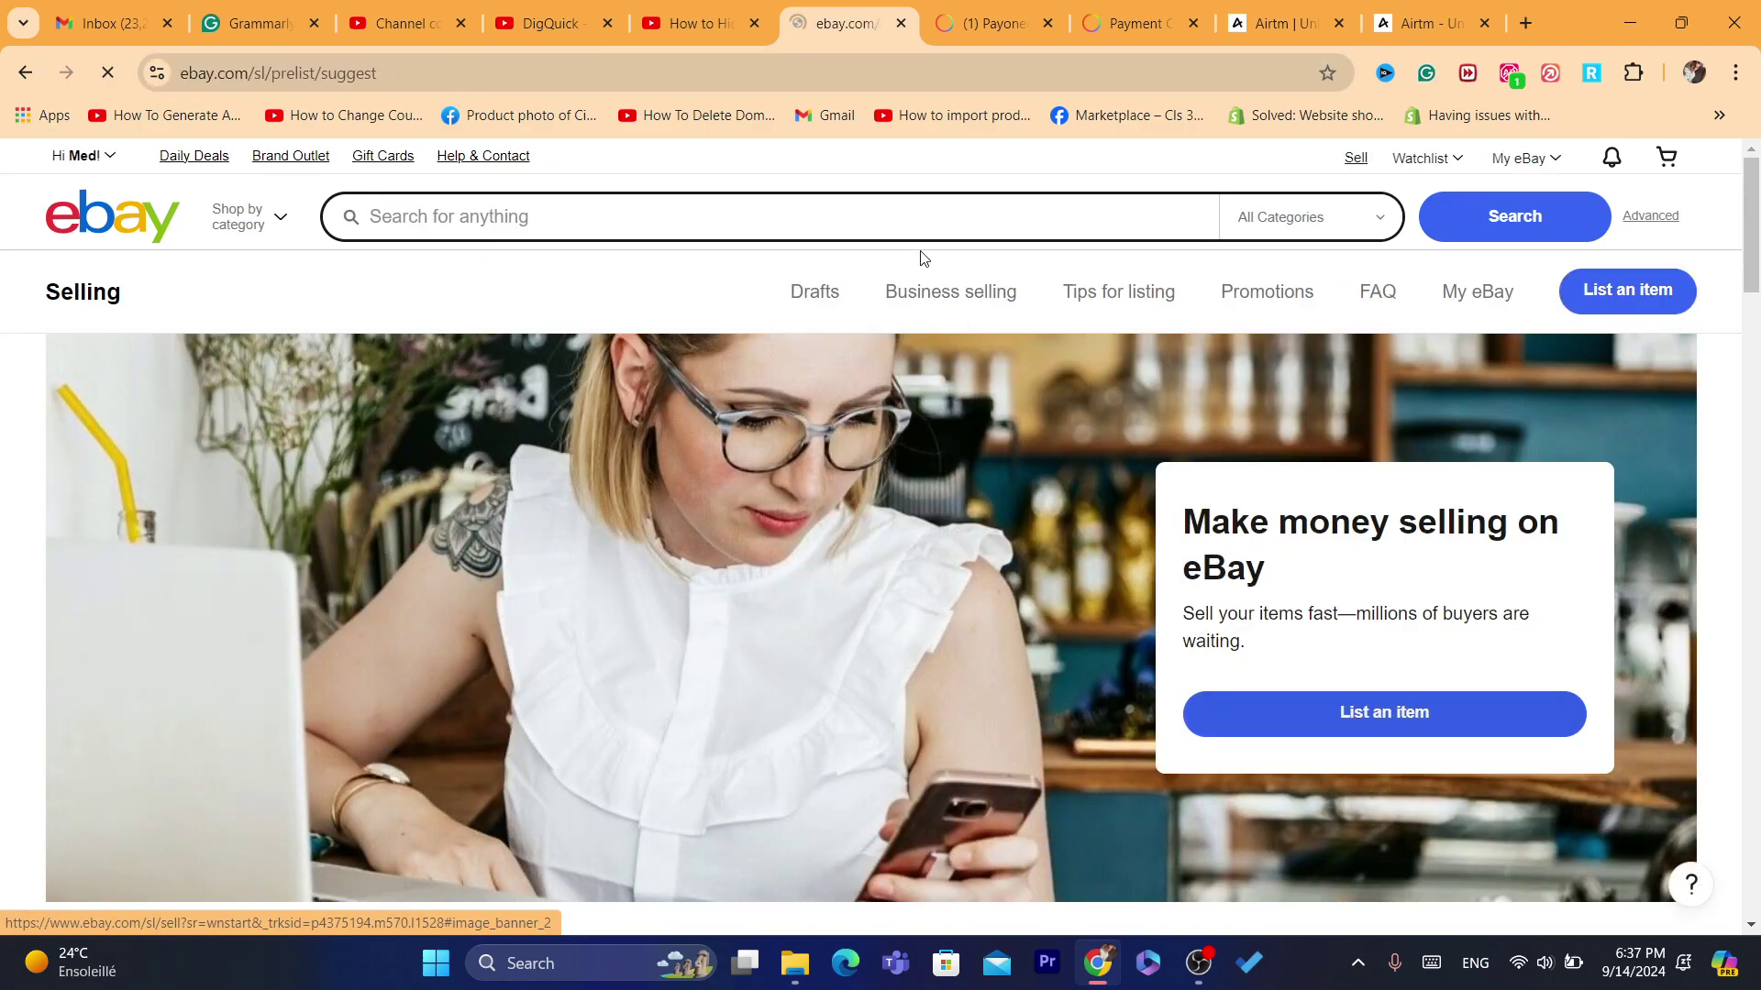
type("aka")
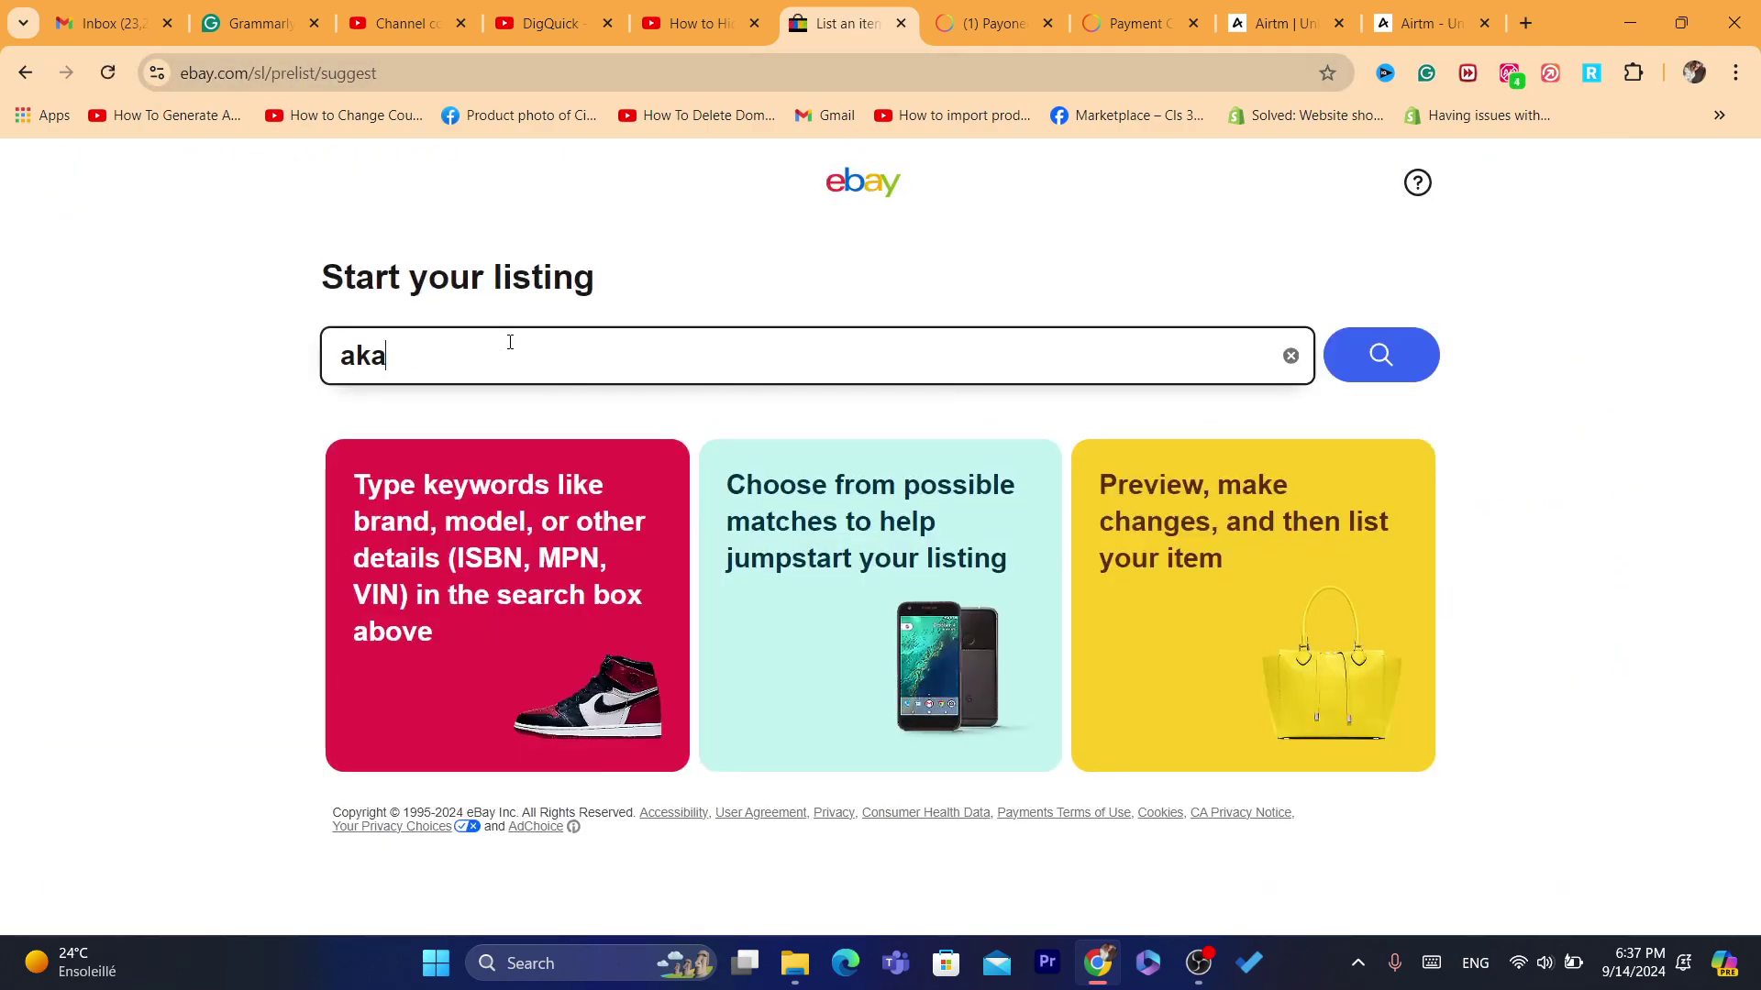
type("rap")
key("BackSpace")
key("BackSpace")
key("BackSpace")
key("BackSpace")
key("BackSpace")
key("BackSpace")
type("ak")
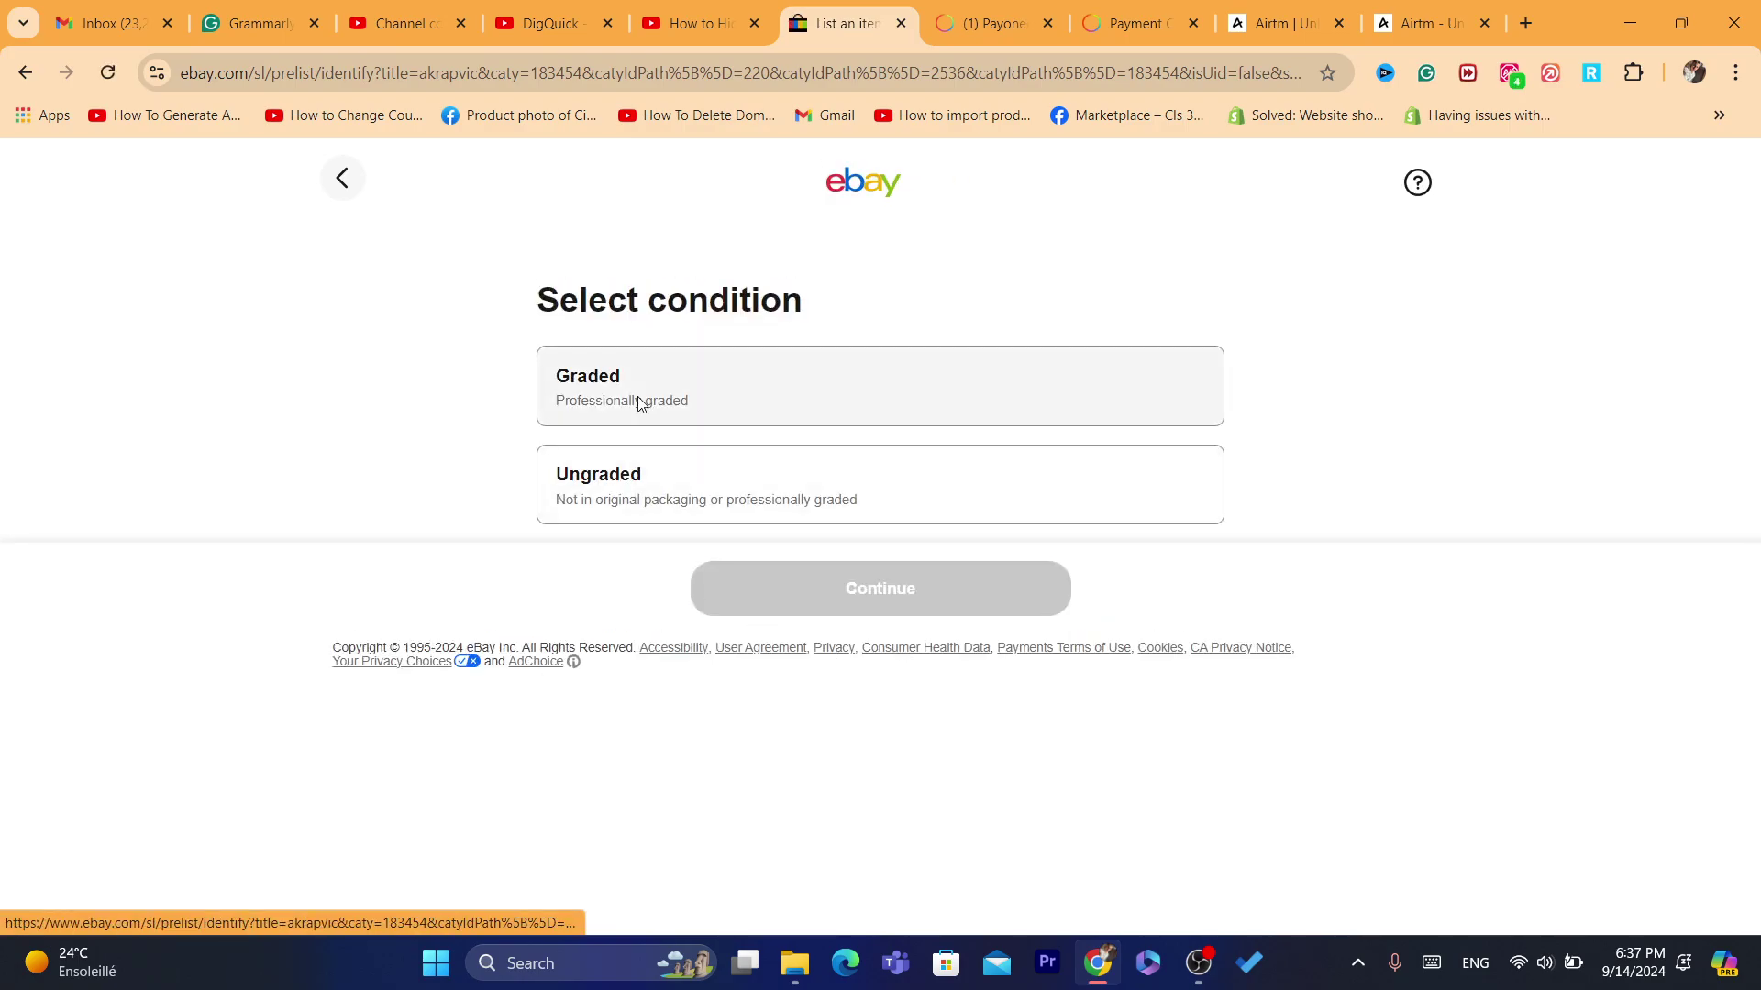
Step: Try the Graded condition and its grader list, then go back to the listing start
left_click(642, 397)
left_click(796, 587)
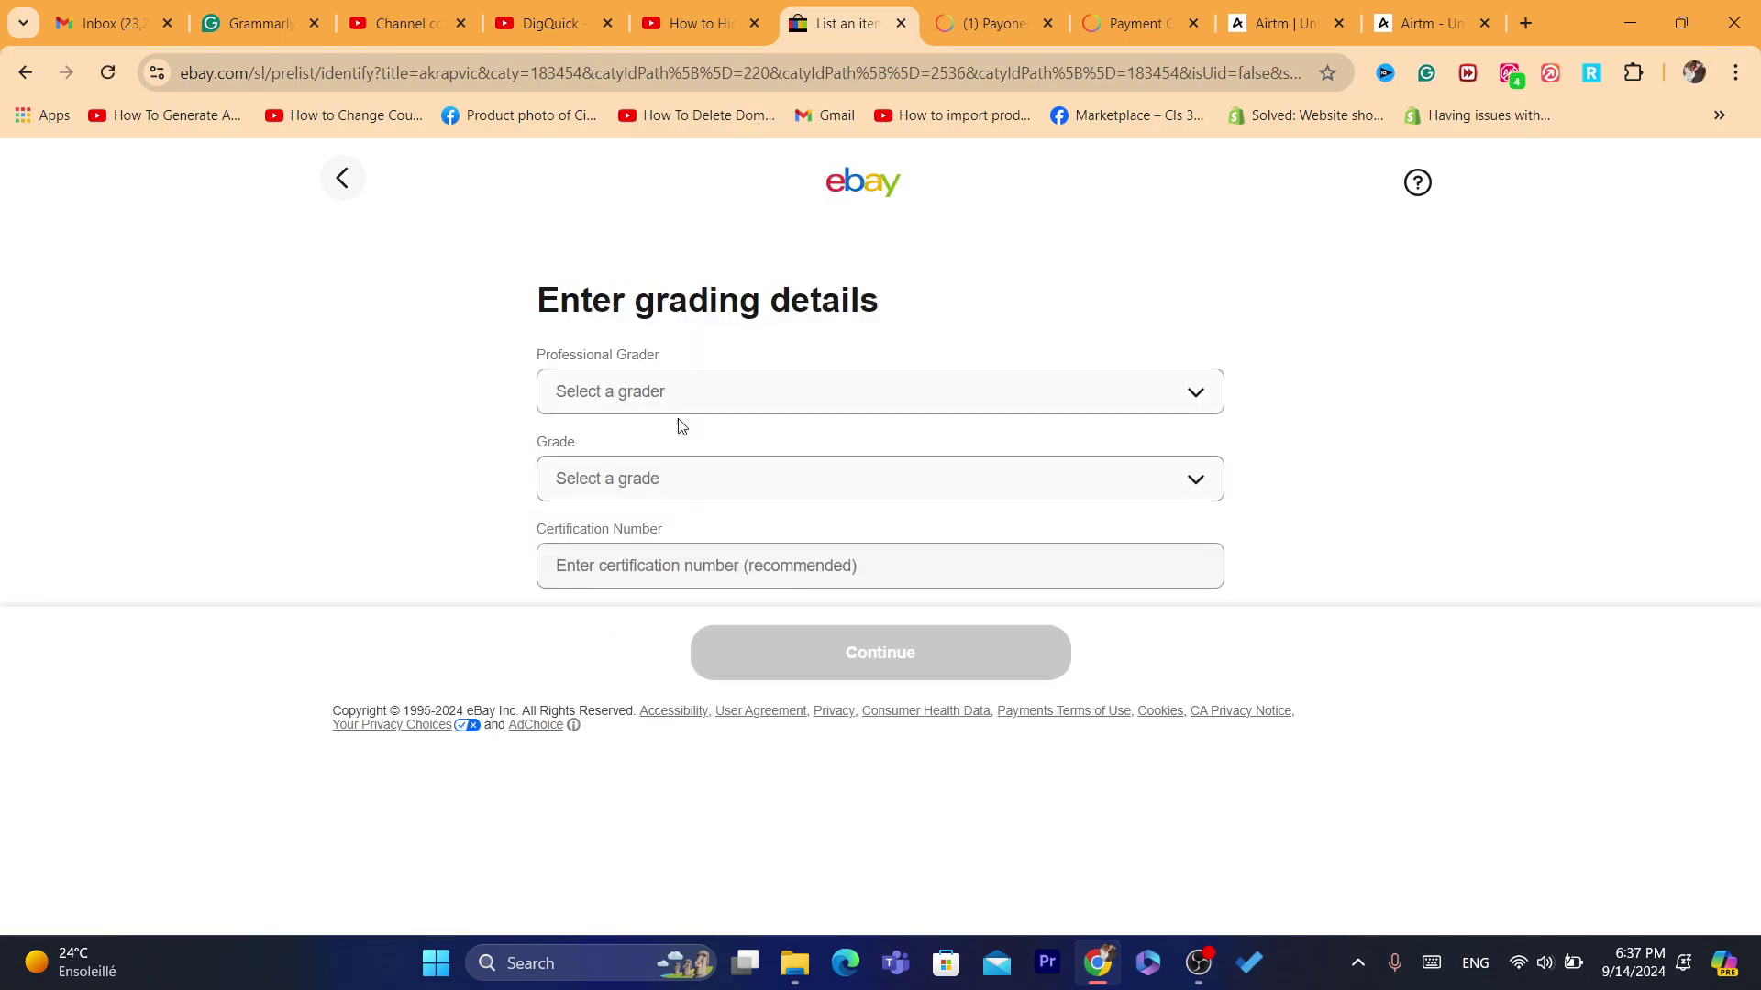
left_click(656, 409)
left_click(535, 330)
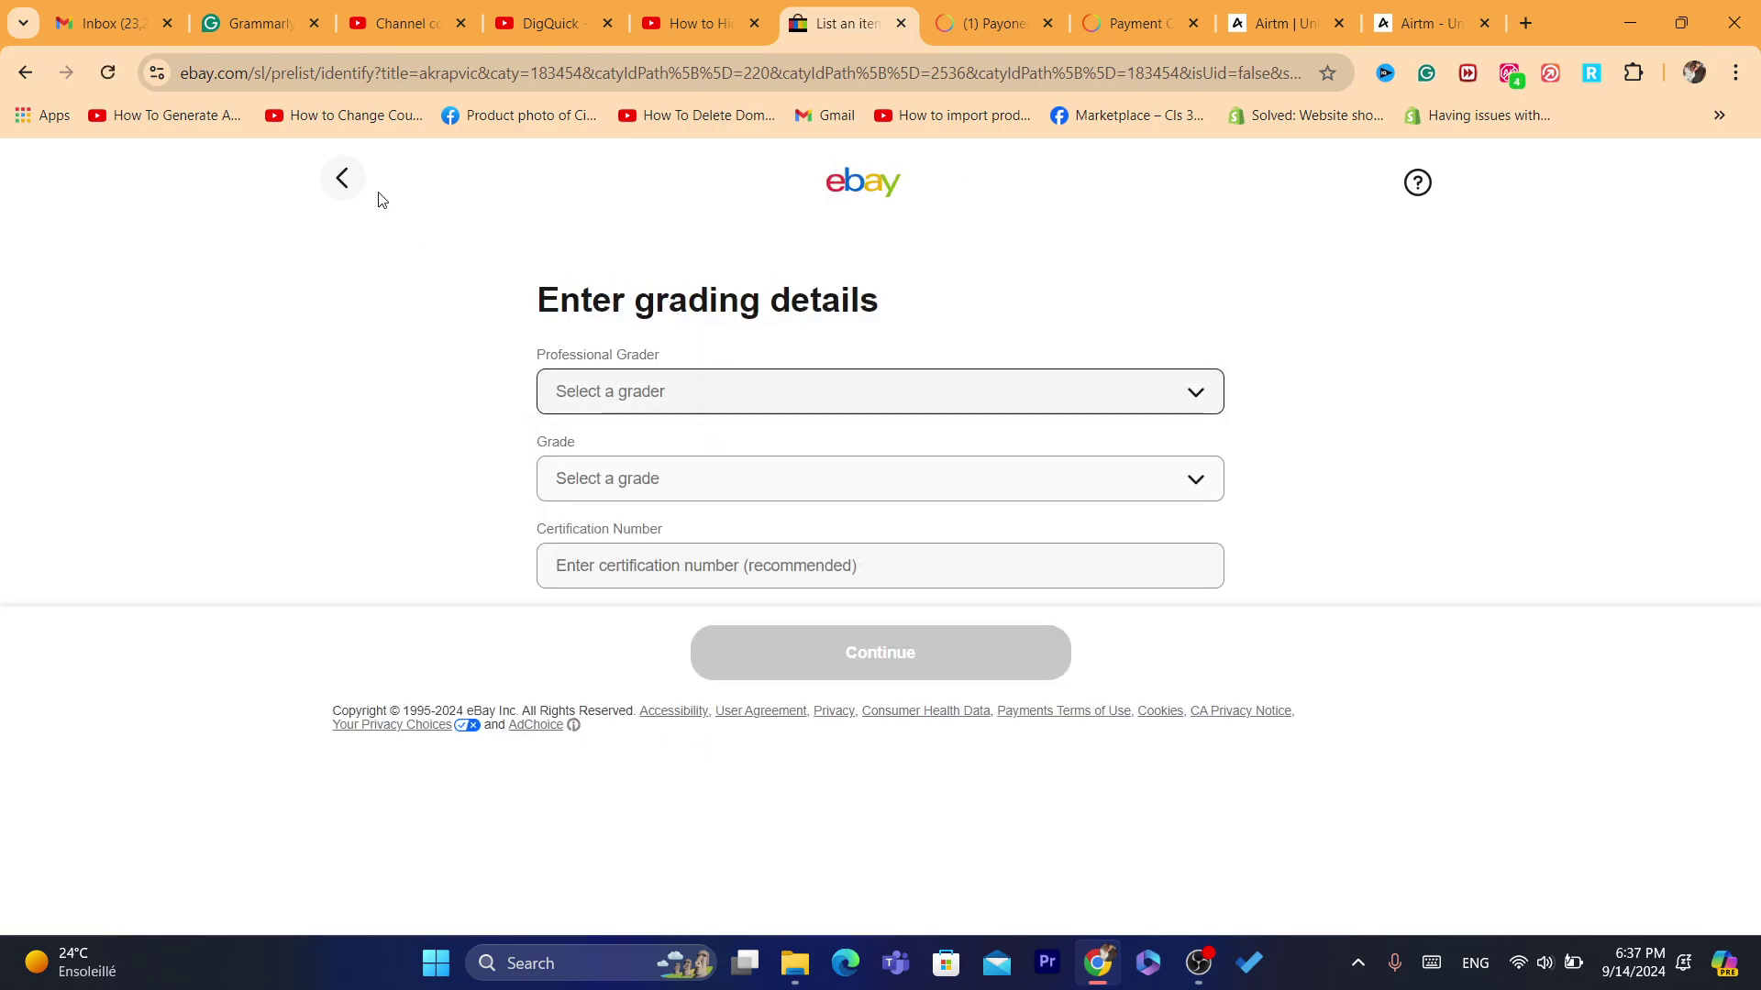
left_click(340, 181)
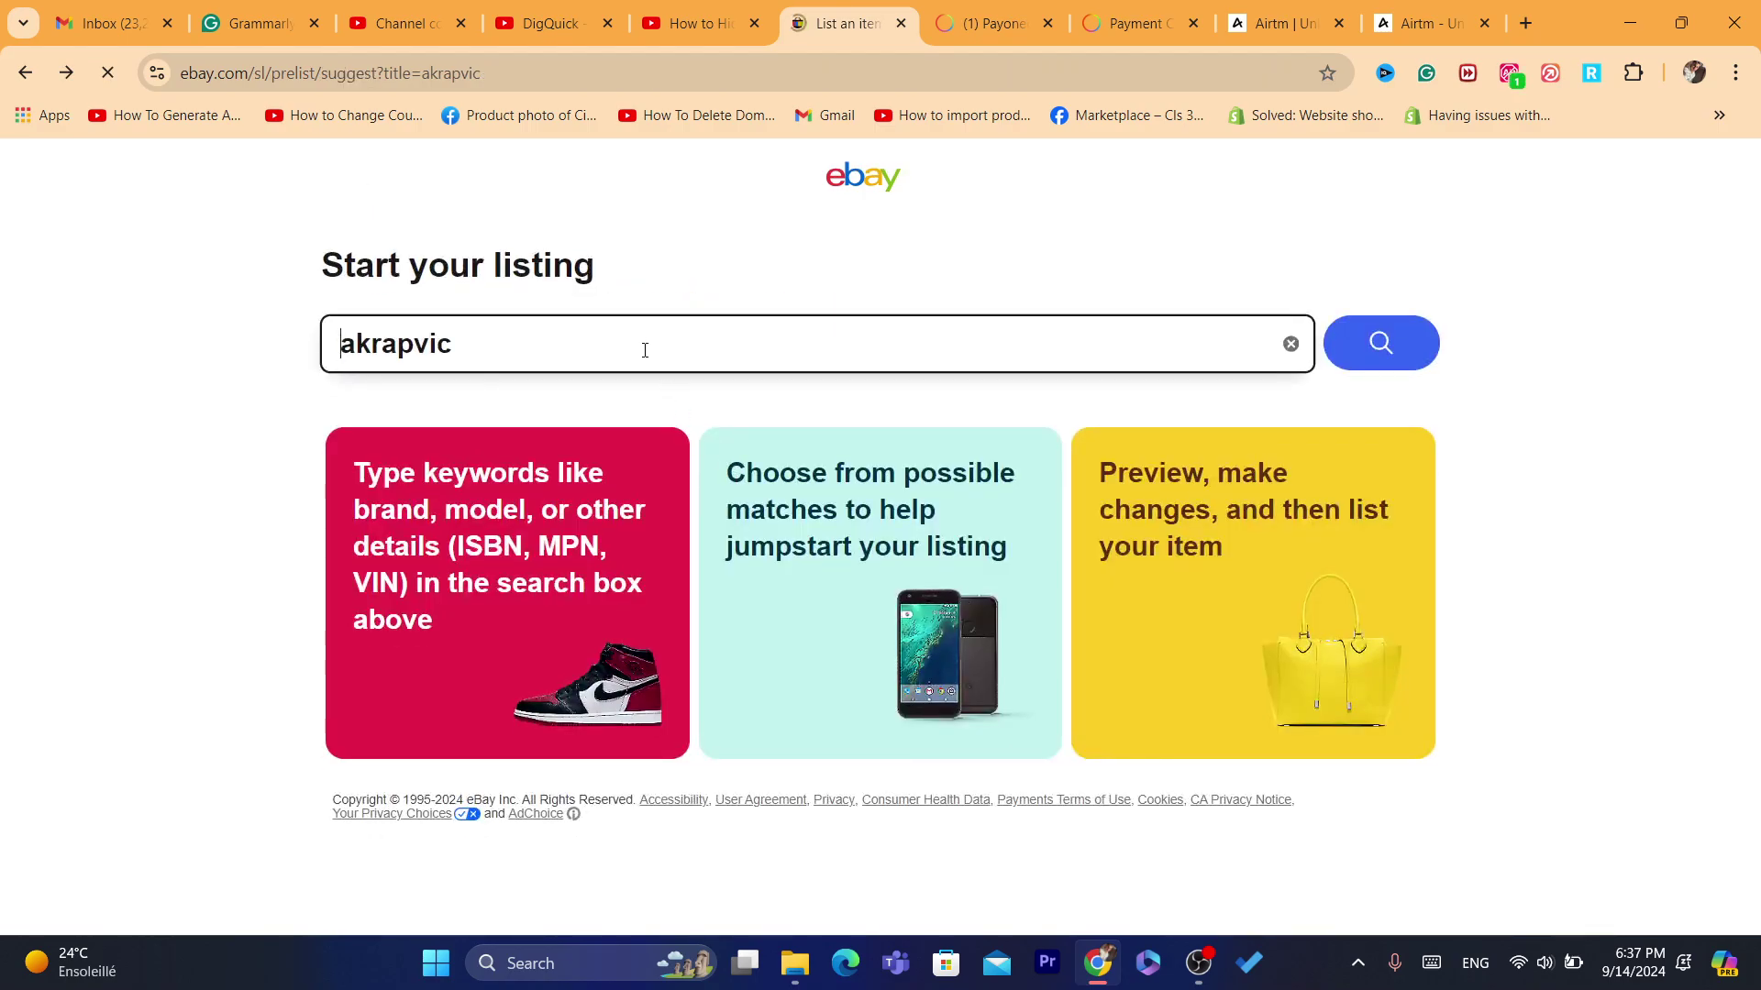
Step: Extend the name with 'exh', Google it, and copy the first result's Akrapovič title
left_click(618, 334)
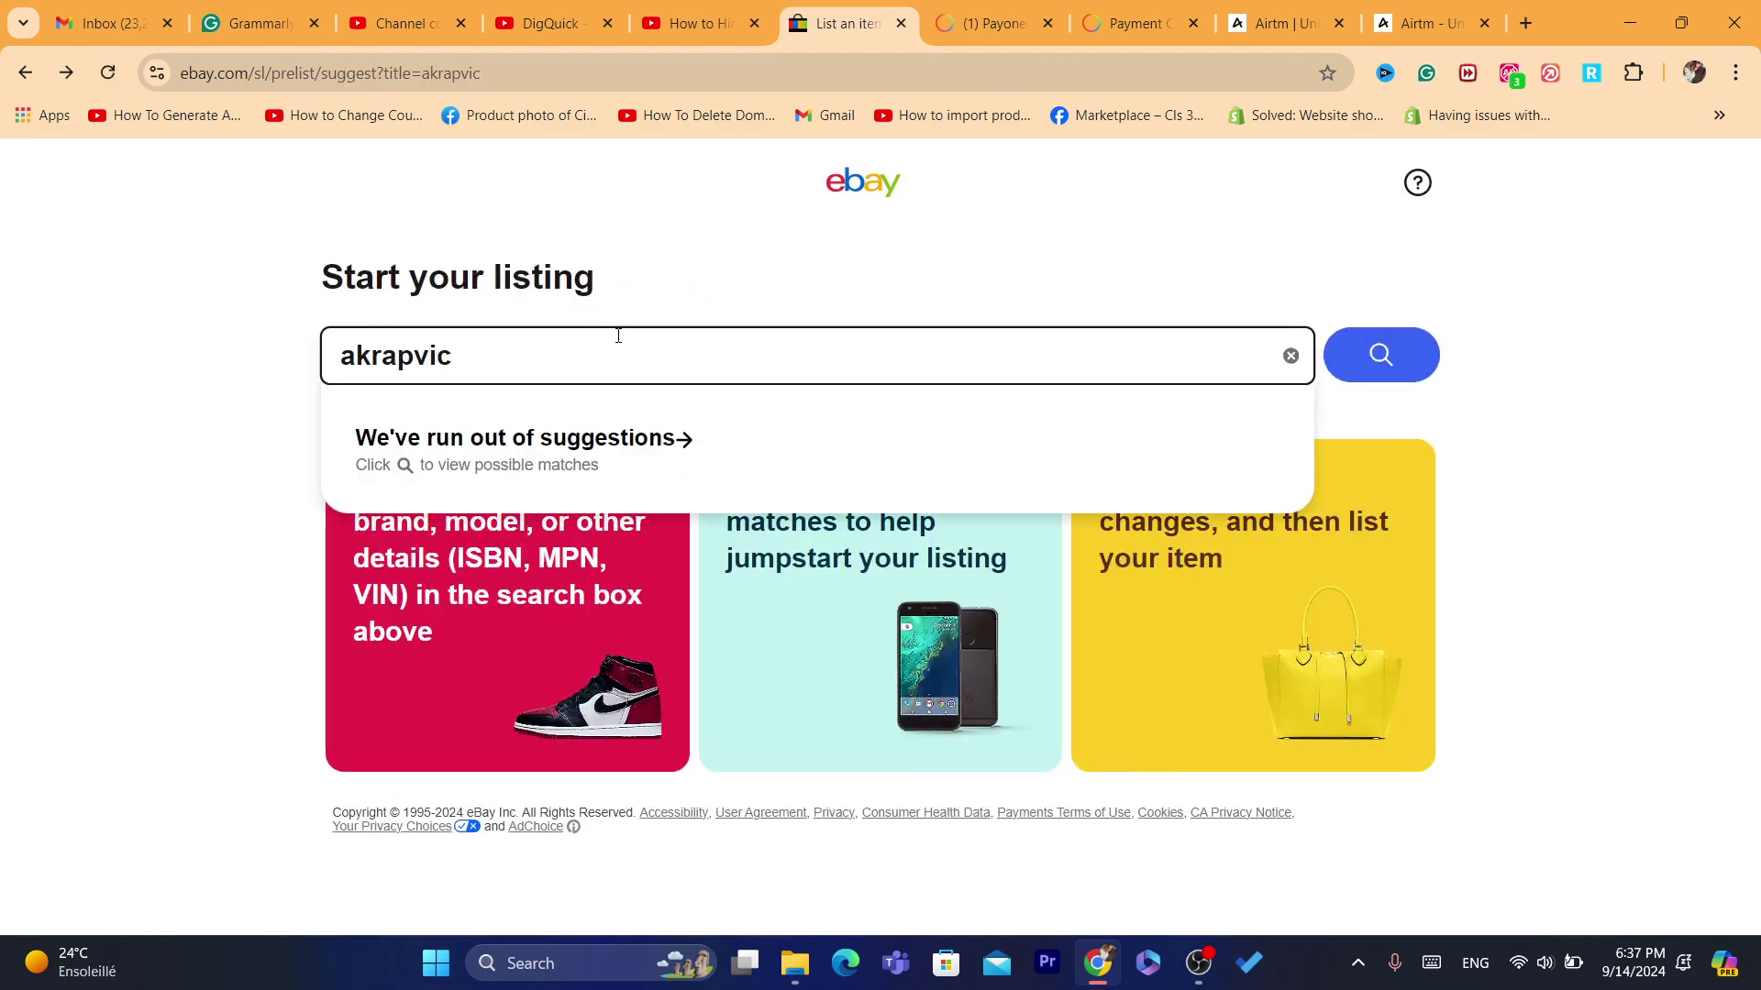
type("exhoust")
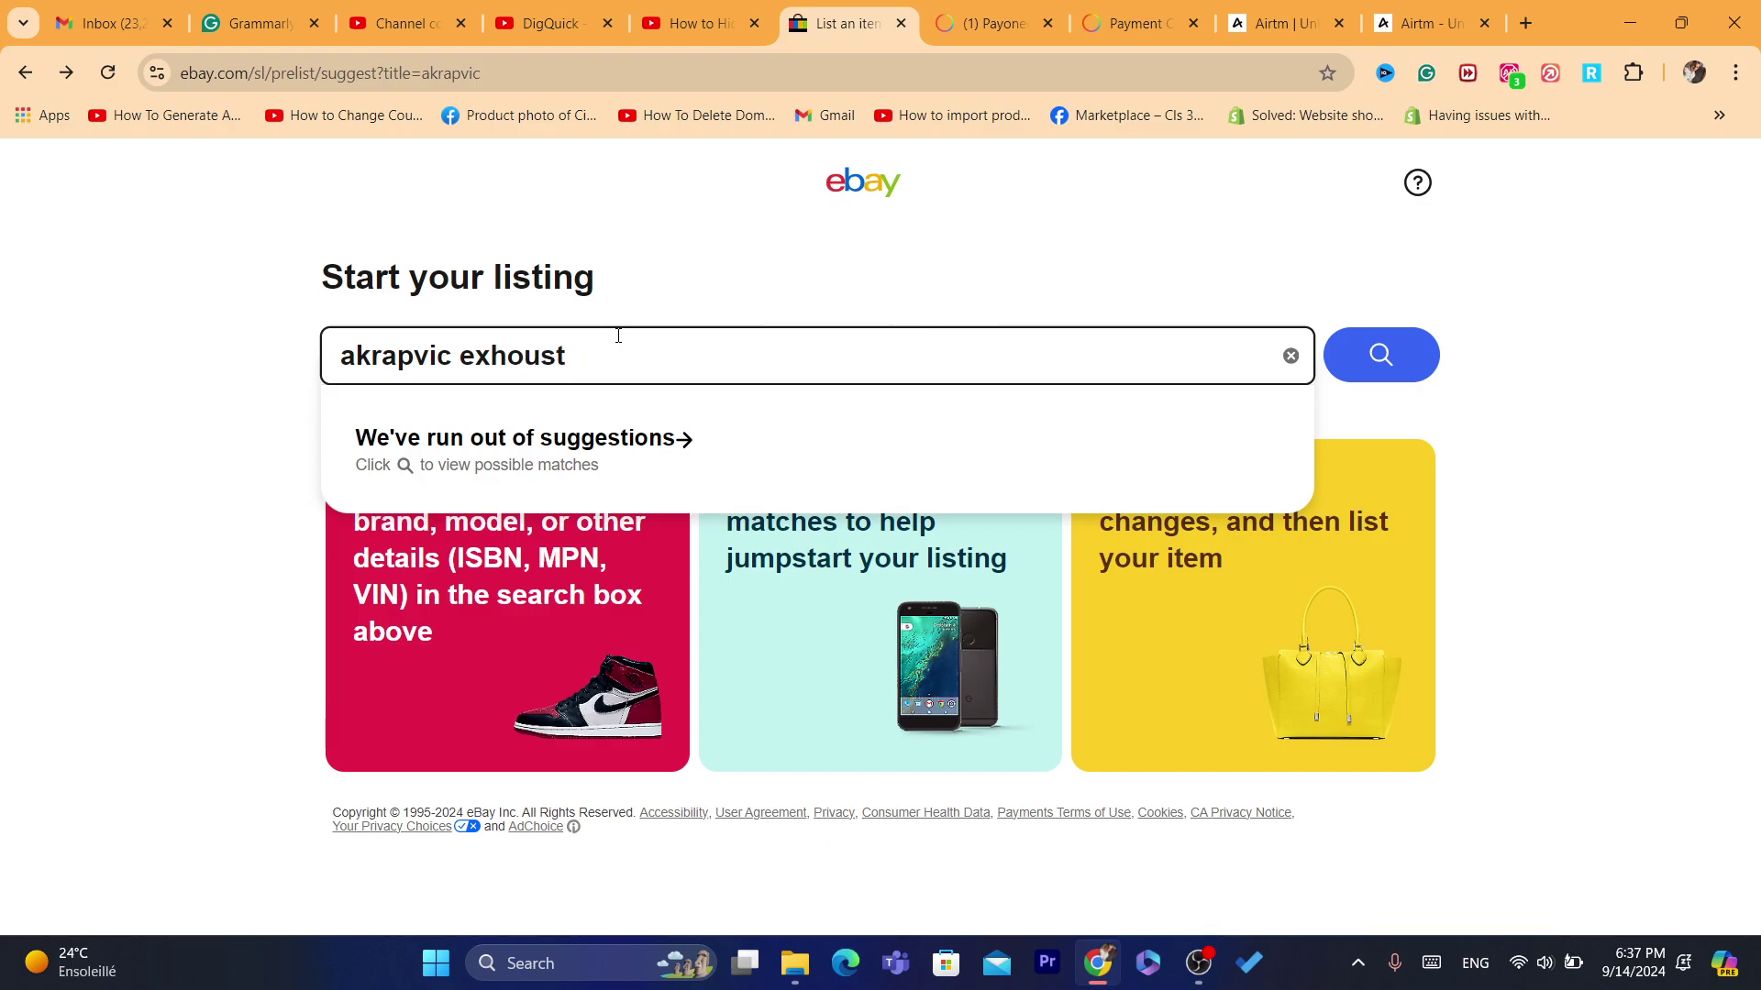
triple_click(618, 335)
key("ctrl+c")
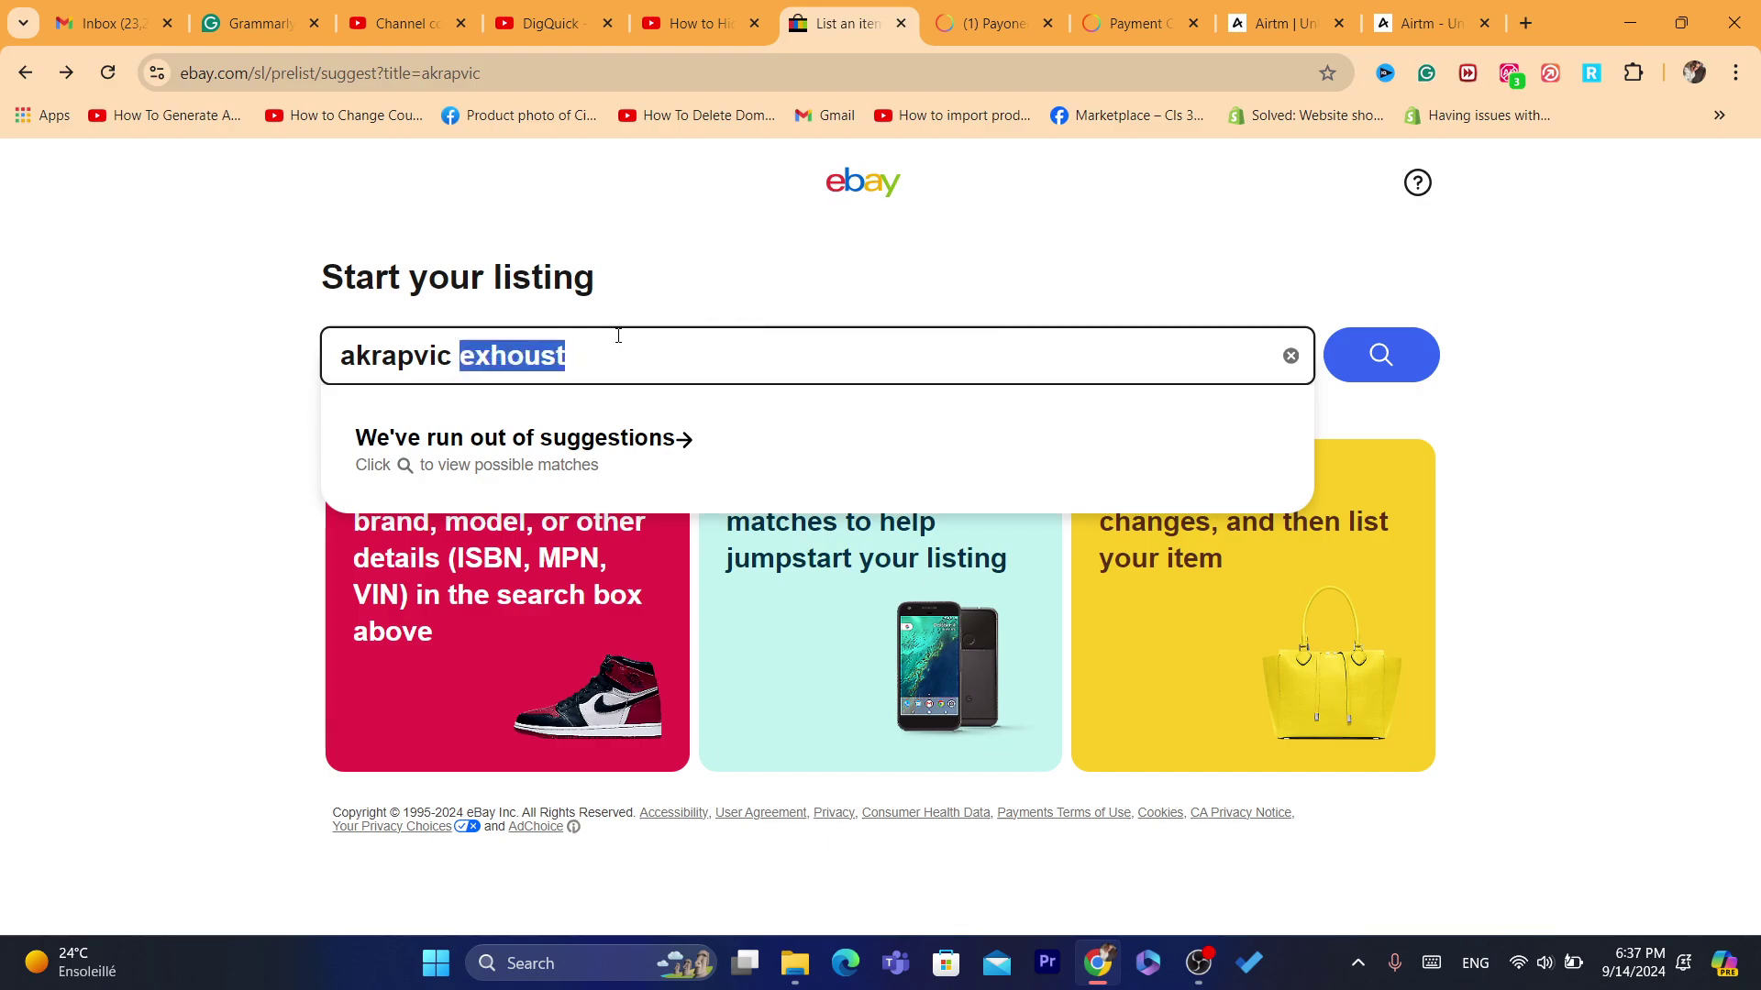
left_click(917, 7)
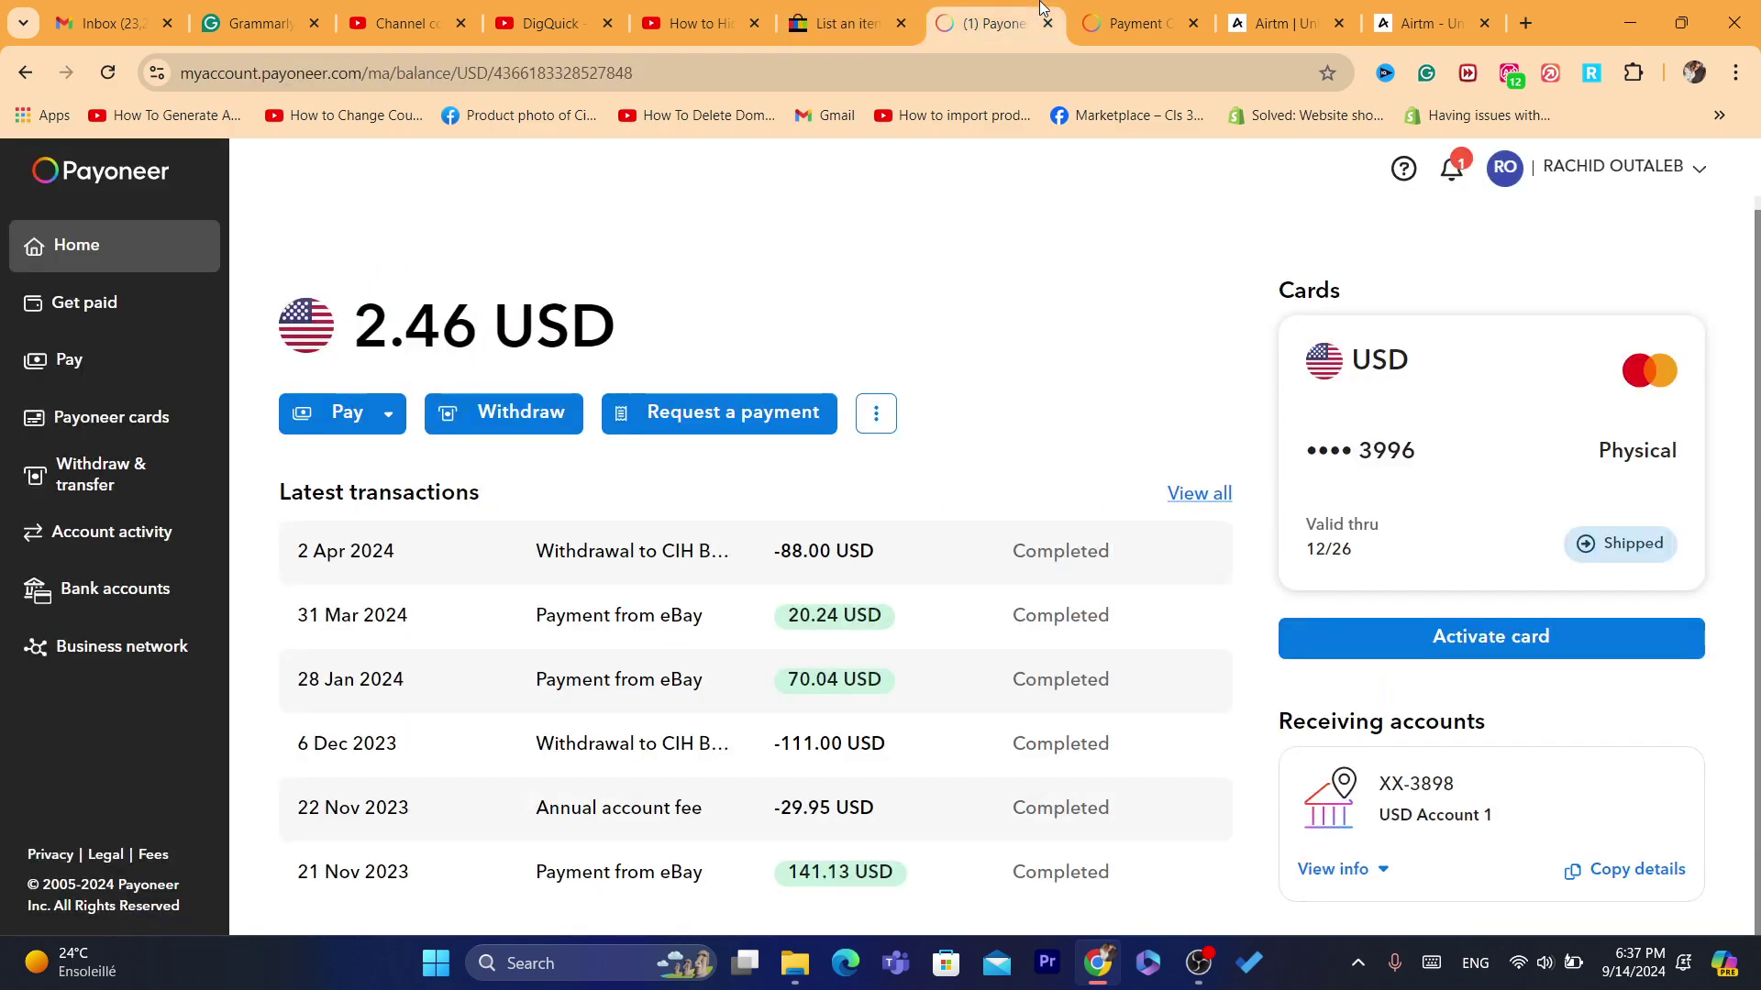
key("ctrl+l")
key("ctrl+v")
key("Return")
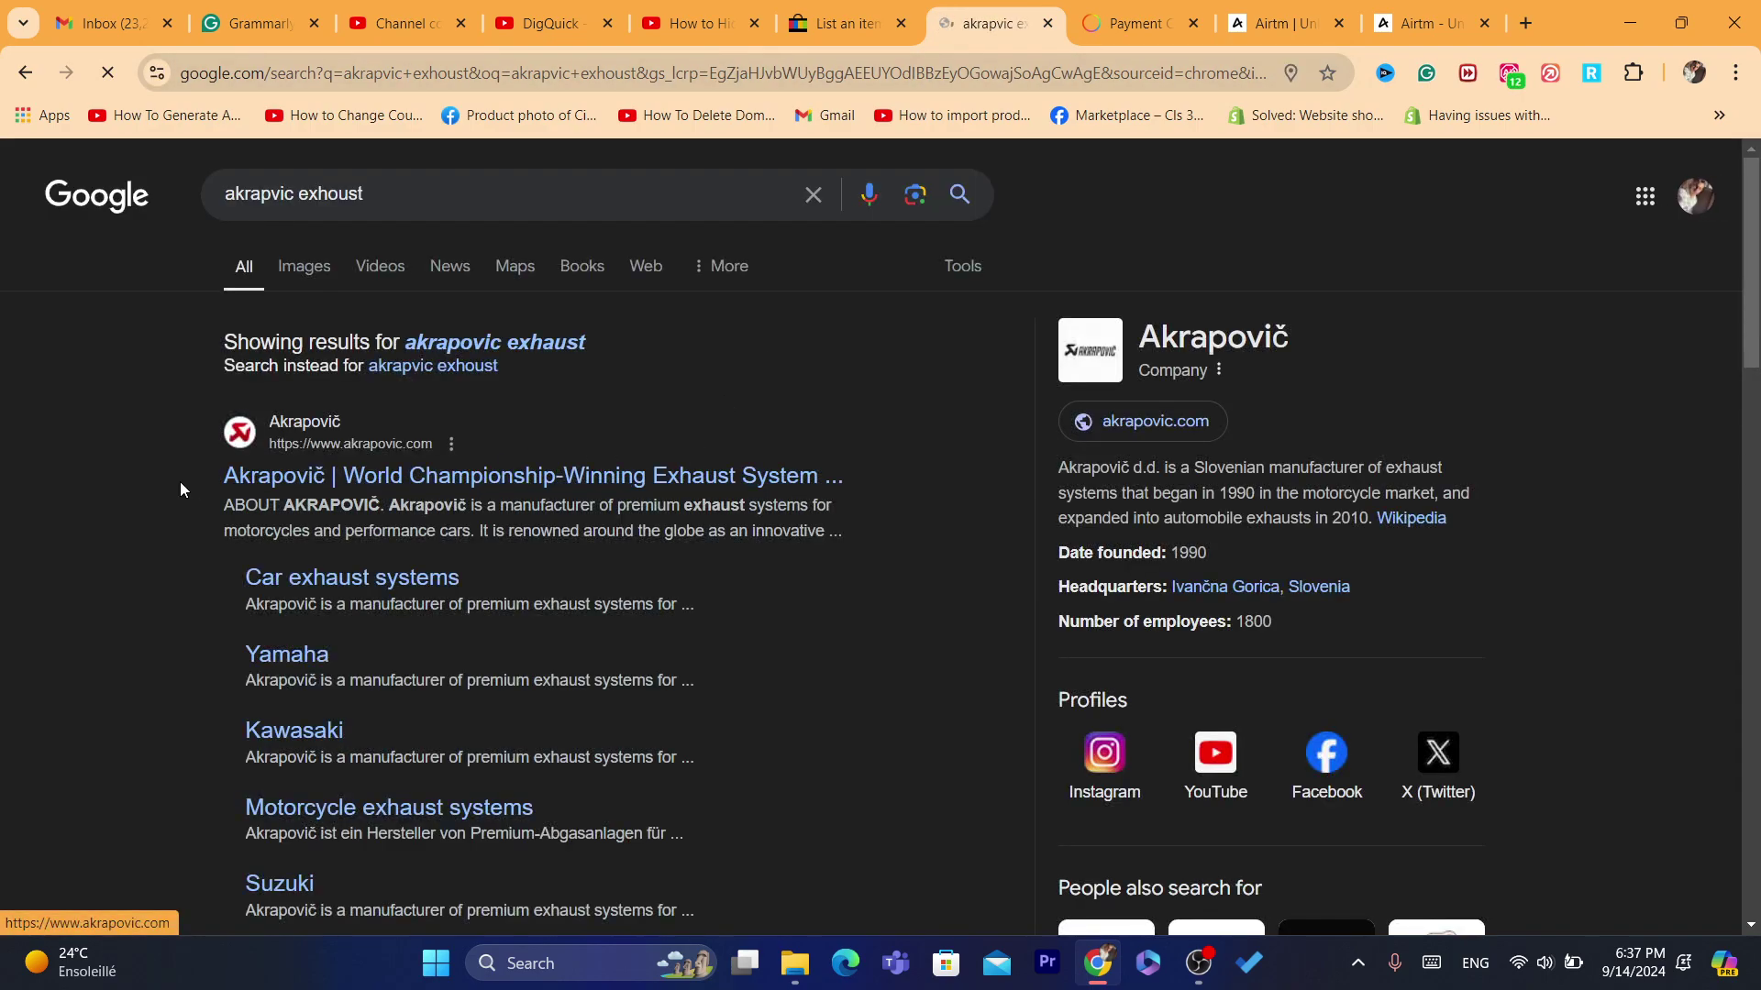
left_click_drag(180, 482, 849, 477)
key("ctrl+c")
left_click(873, 7)
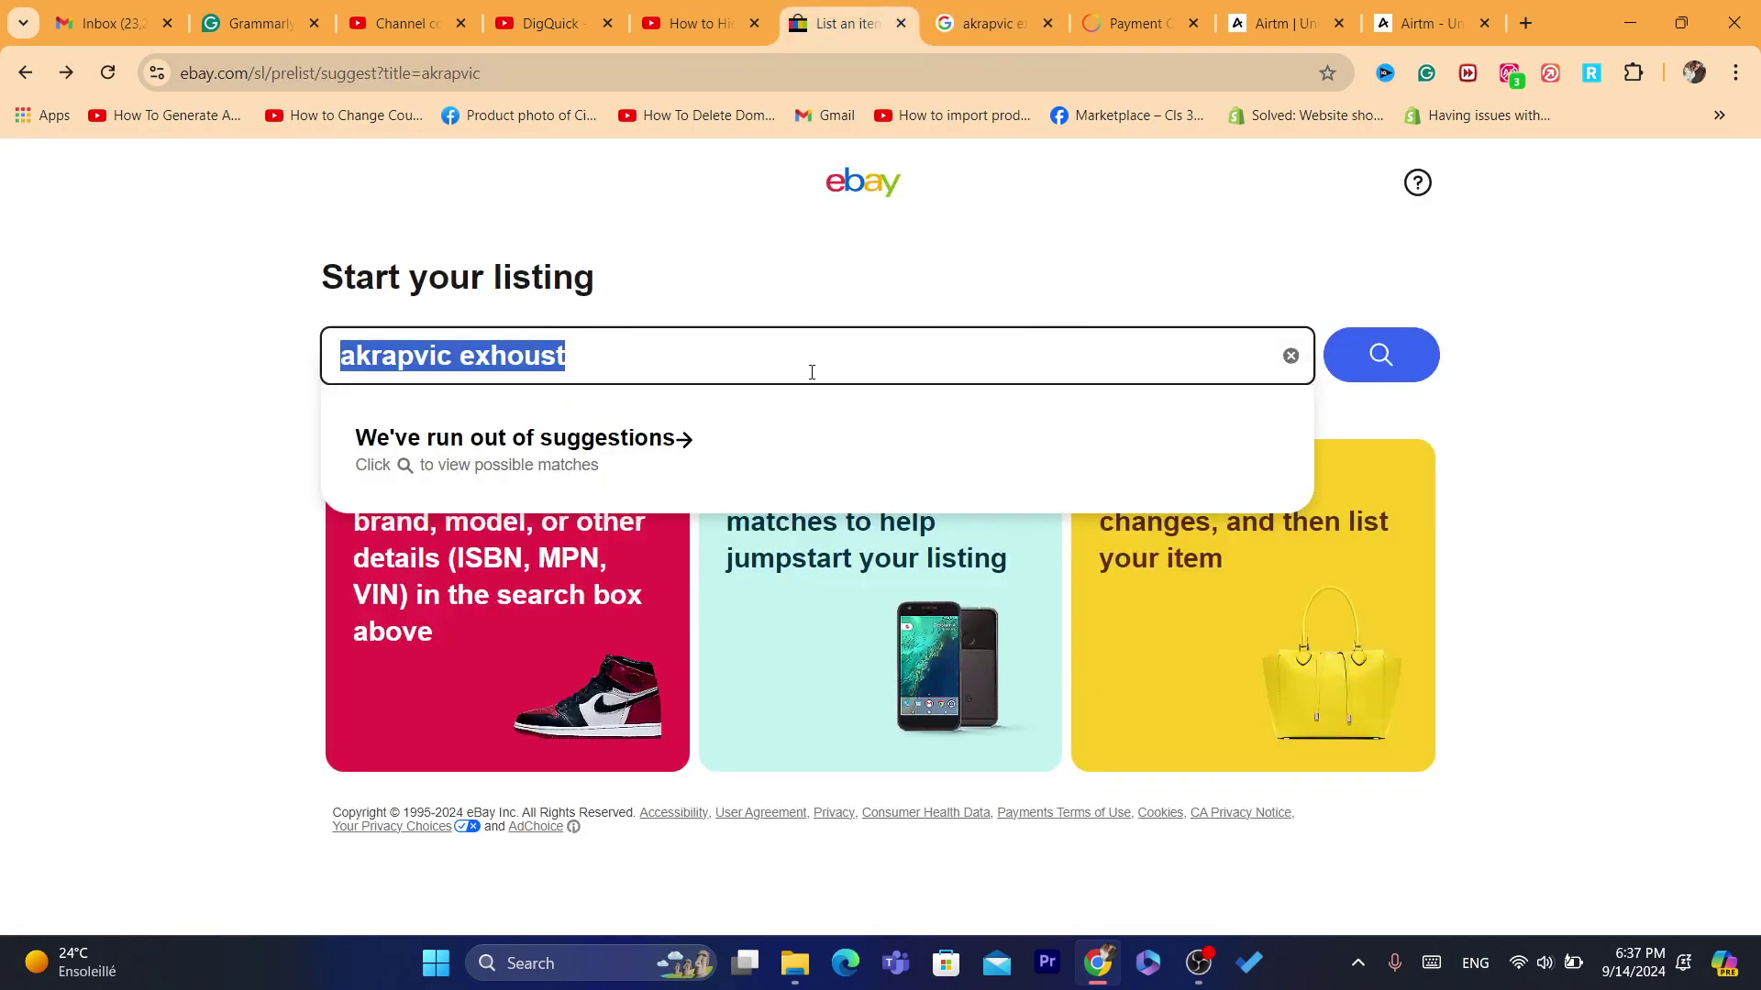
Step: Use the copied Akrapovič title as the item name and set Brand to Unbranded
key("ctrl+v")
key("Return")
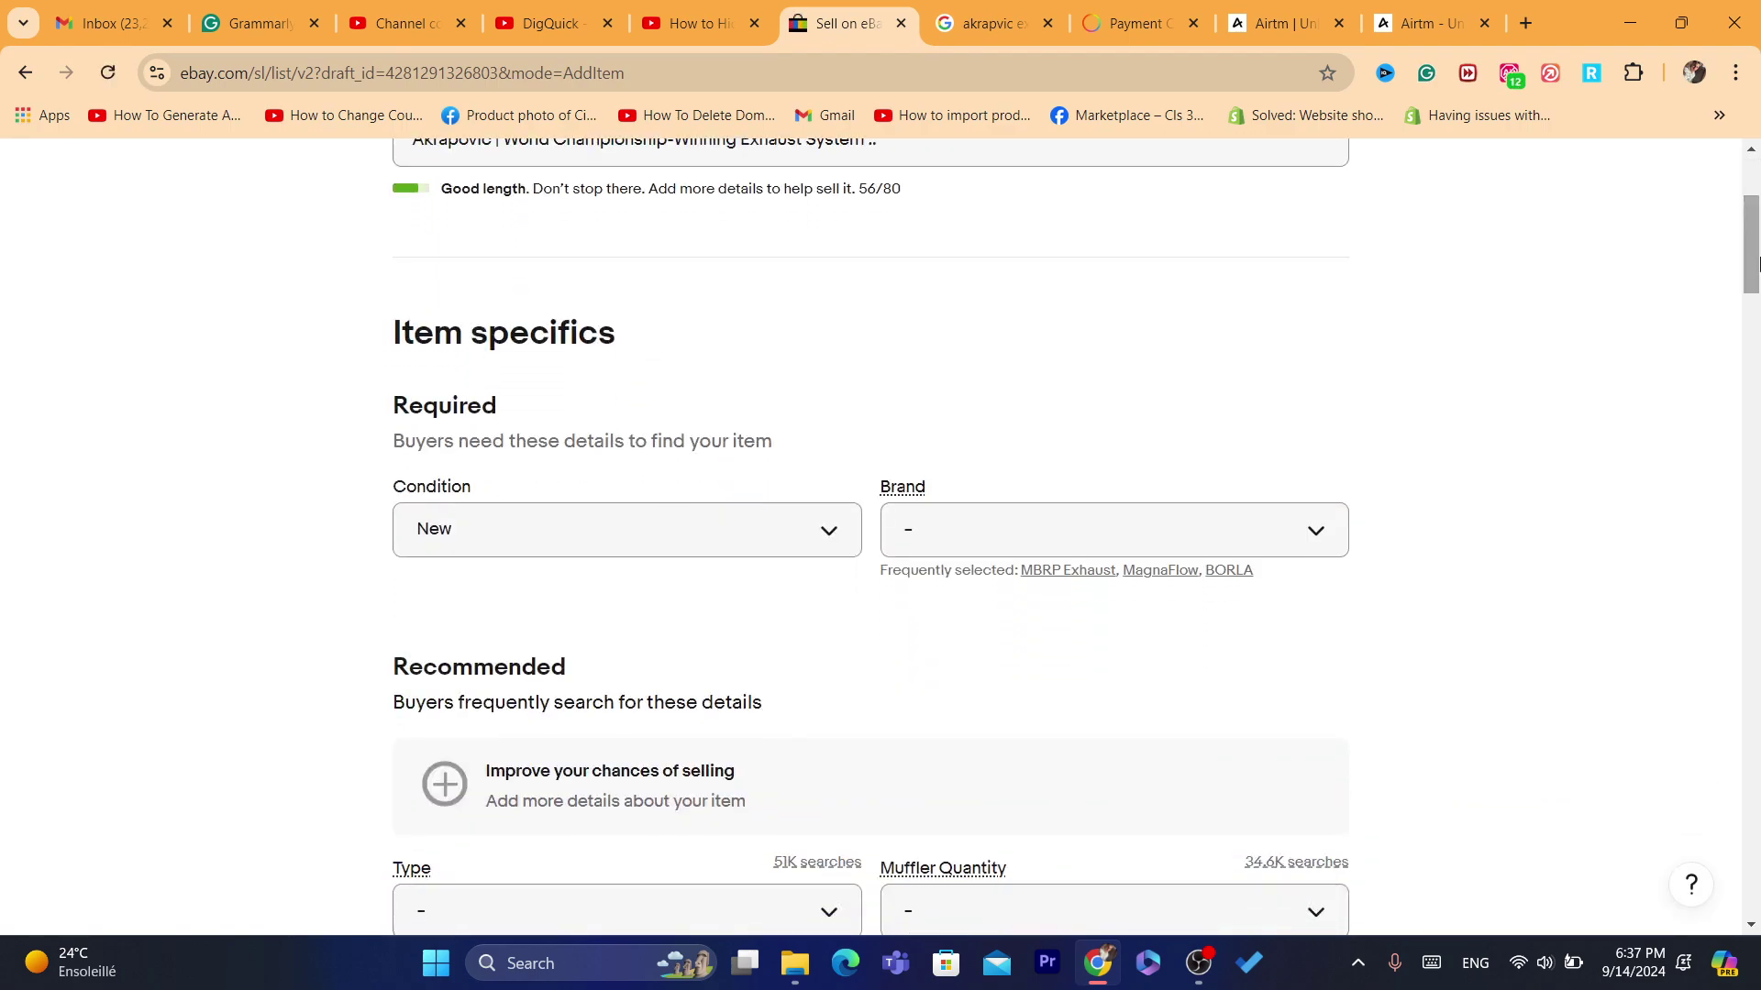
left_click(908, 529)
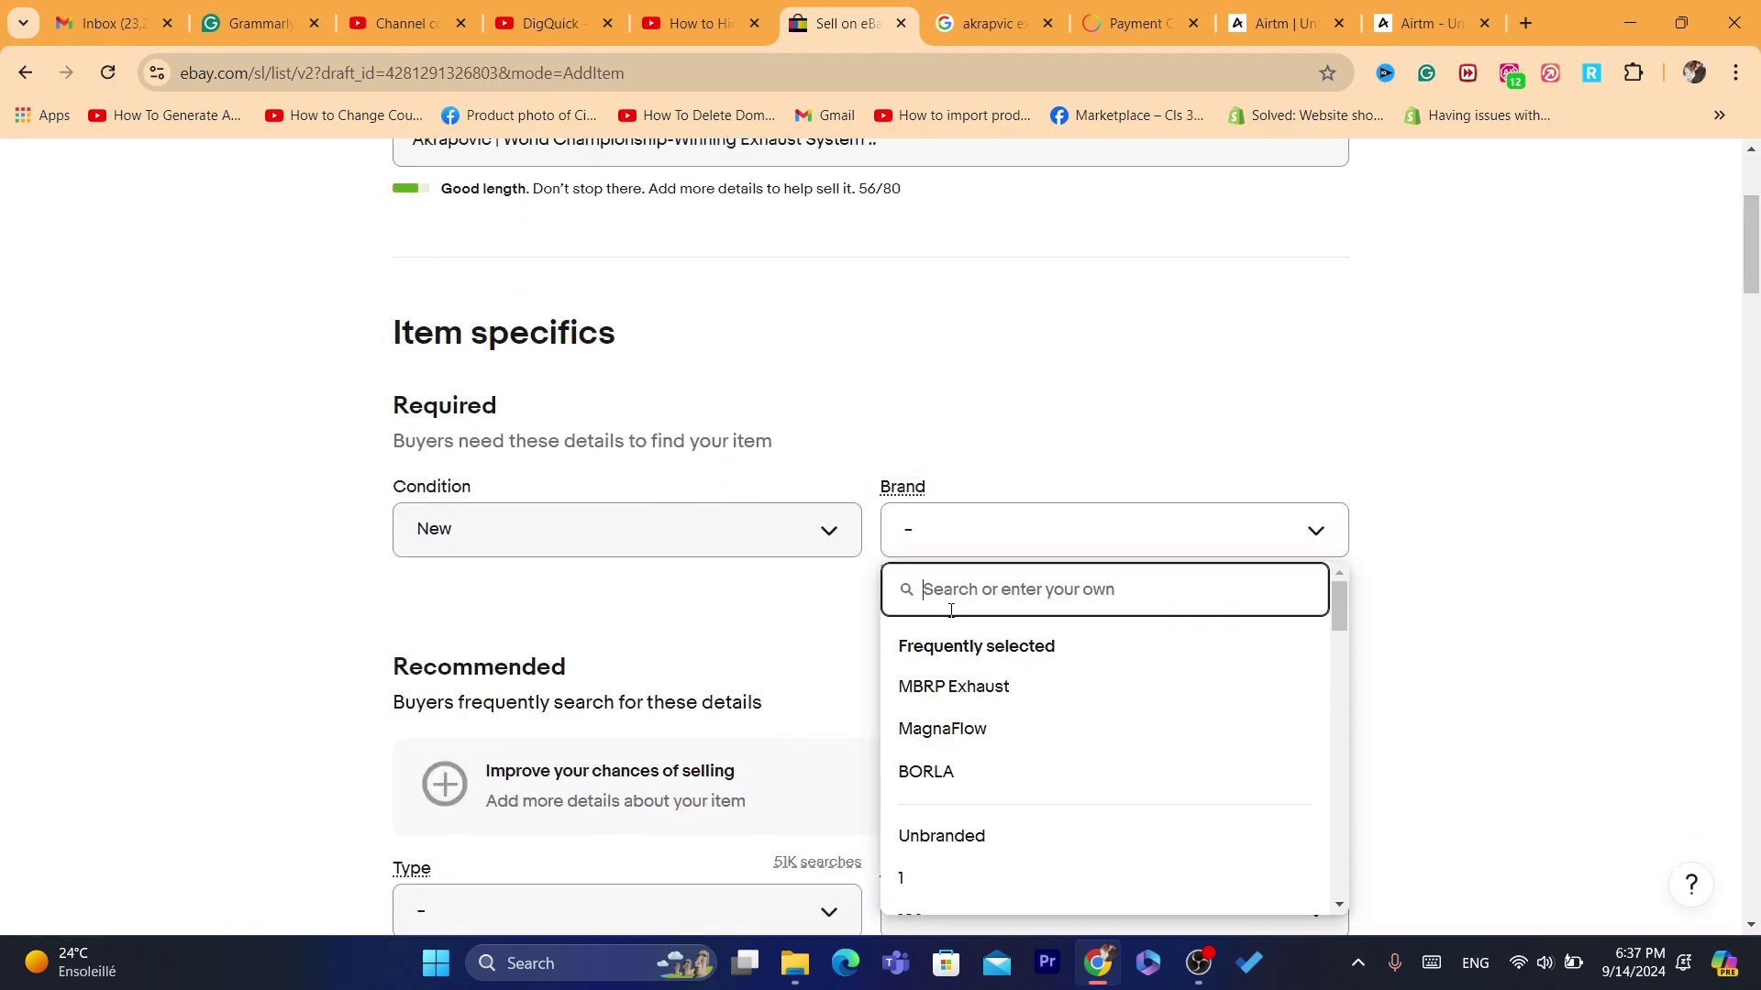
left_click(937, 833)
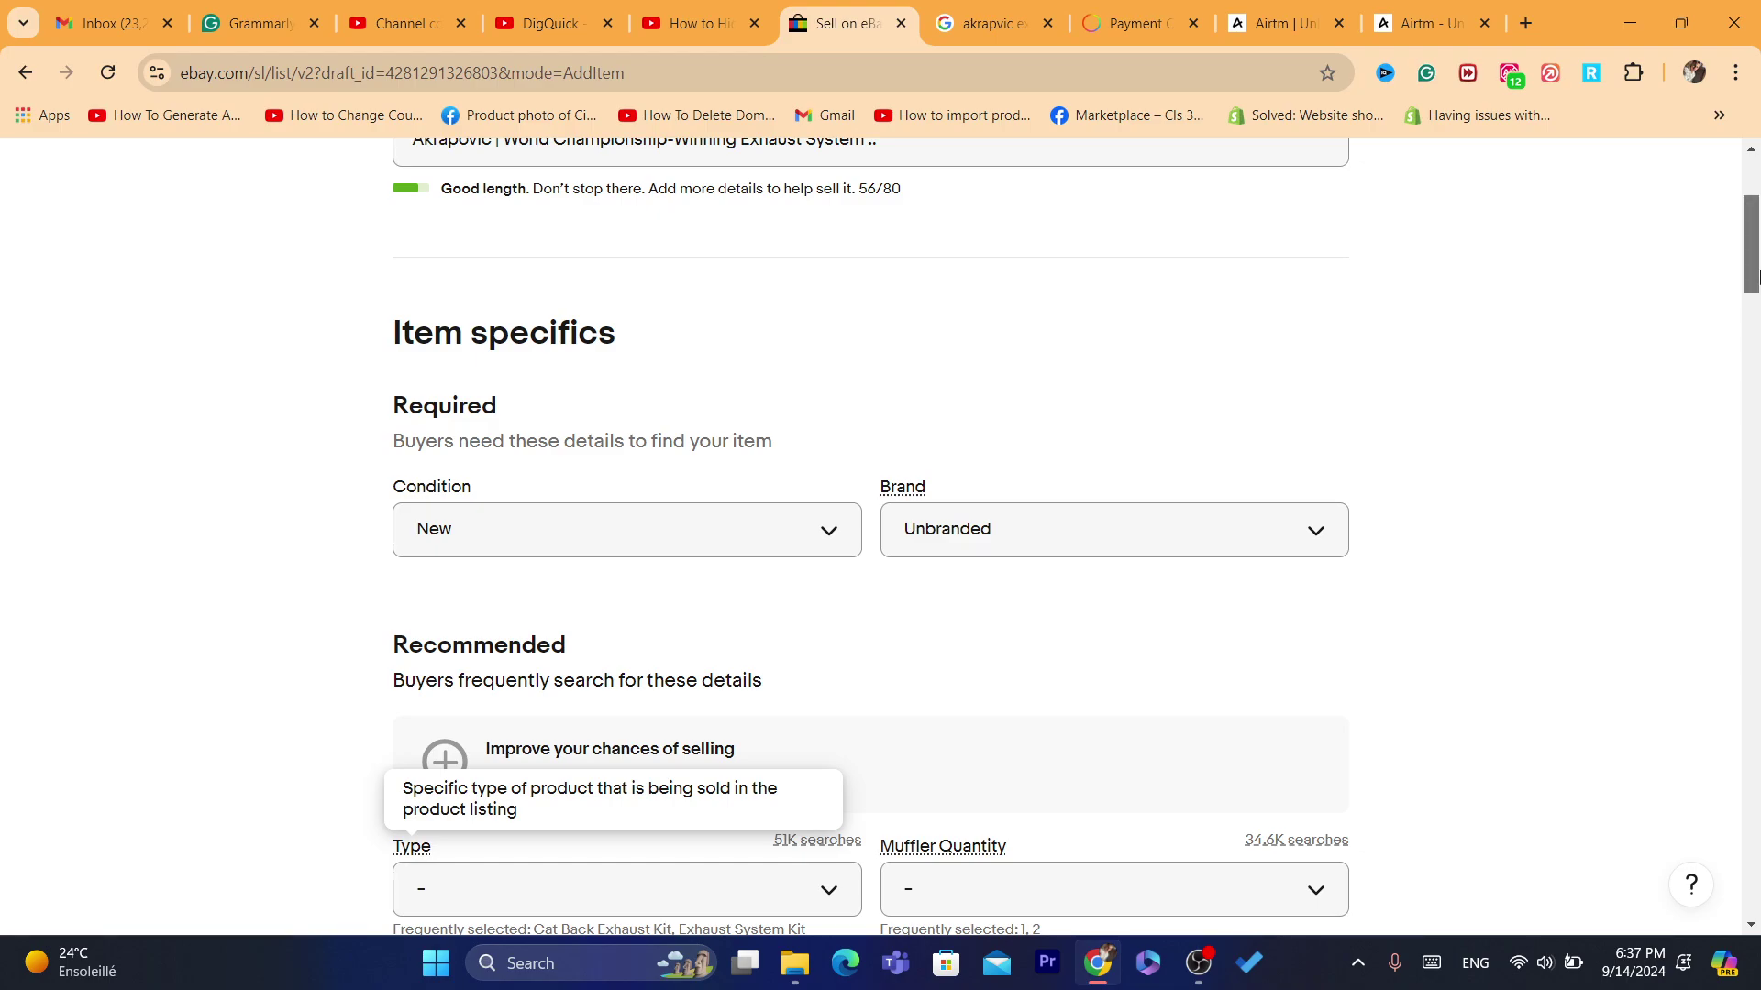
Step: Set Type to Complete Exhaust System, leaving Muffler Quantity and Features unchanged
scroll(1750, 243, "down", 5)
left_click(483, 403)
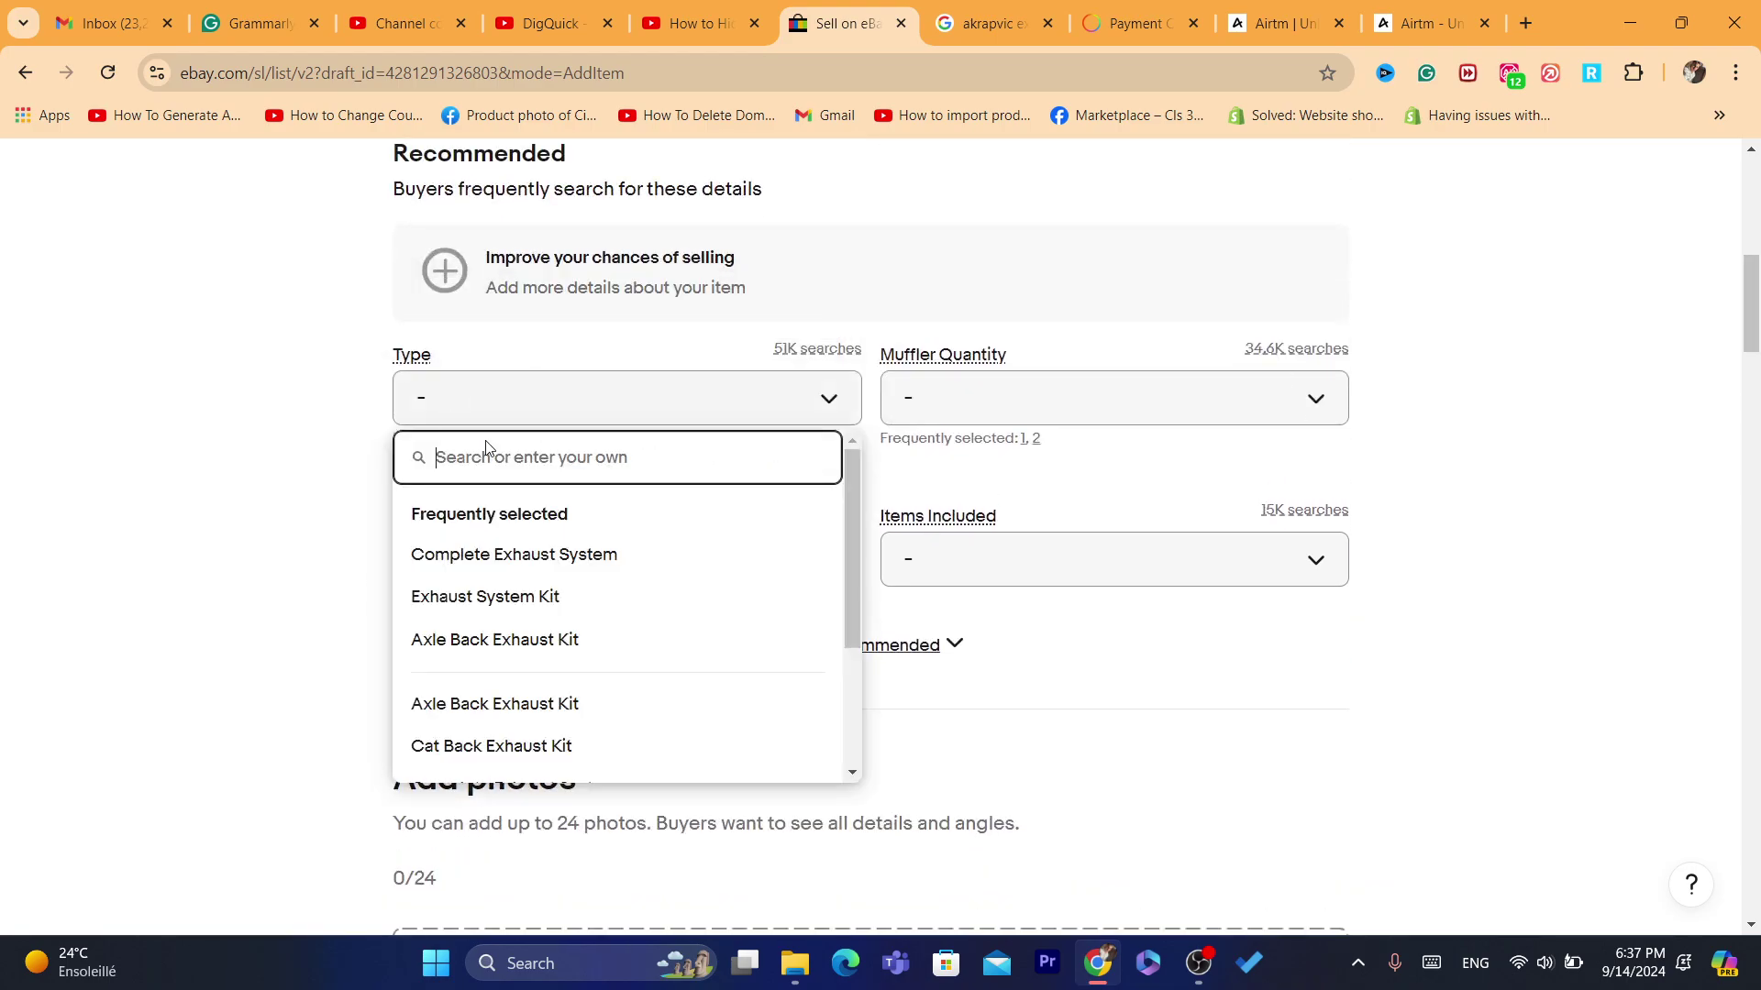
left_click(477, 554)
left_click(1041, 403)
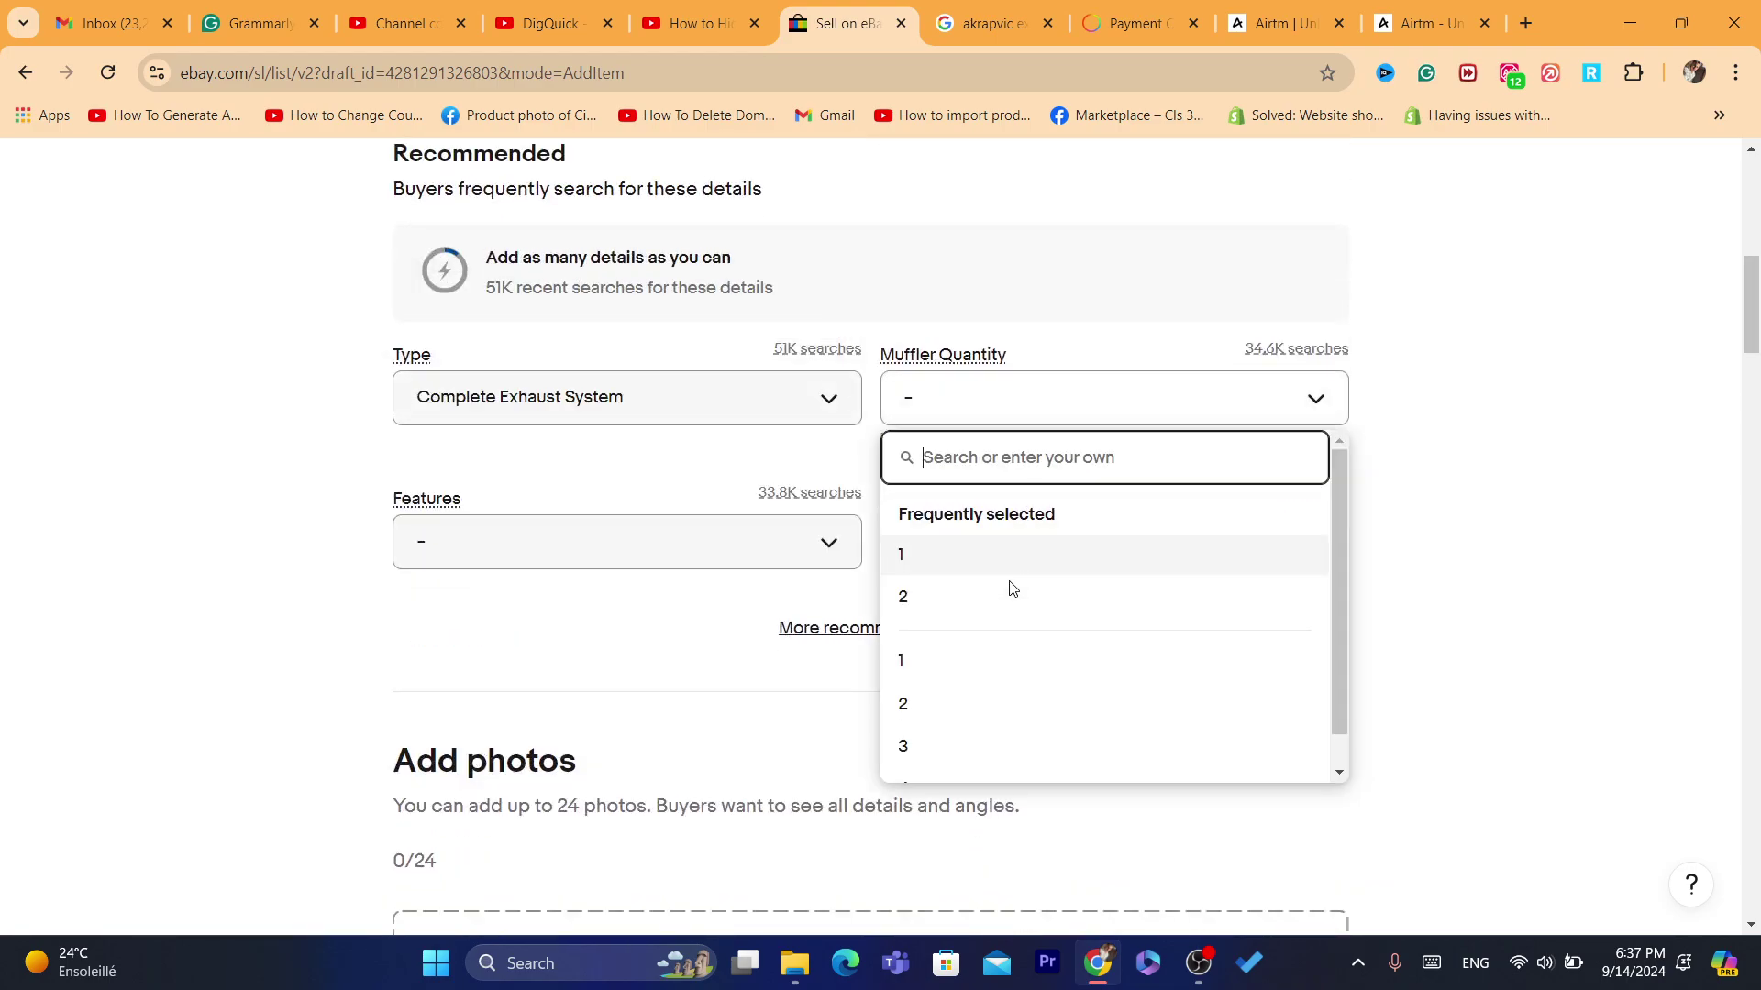
left_click(798, 555)
left_click(798, 555)
left_click(1754, 289)
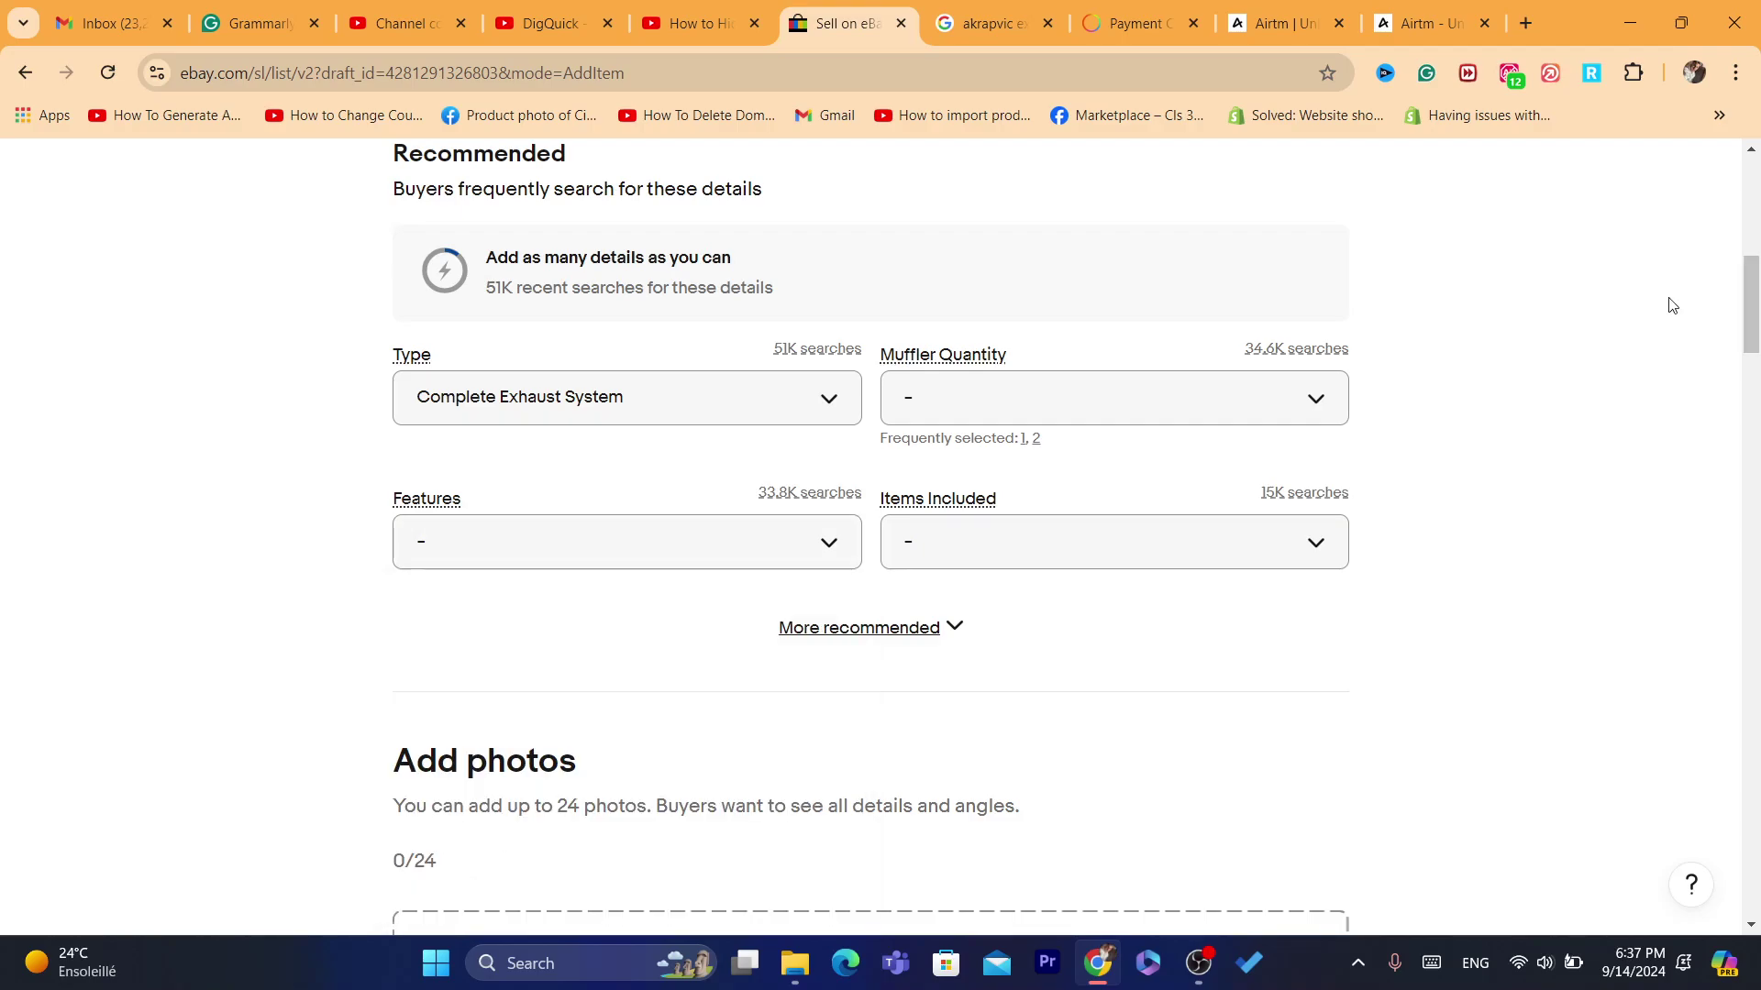
scroll(950, 354, "down", 5)
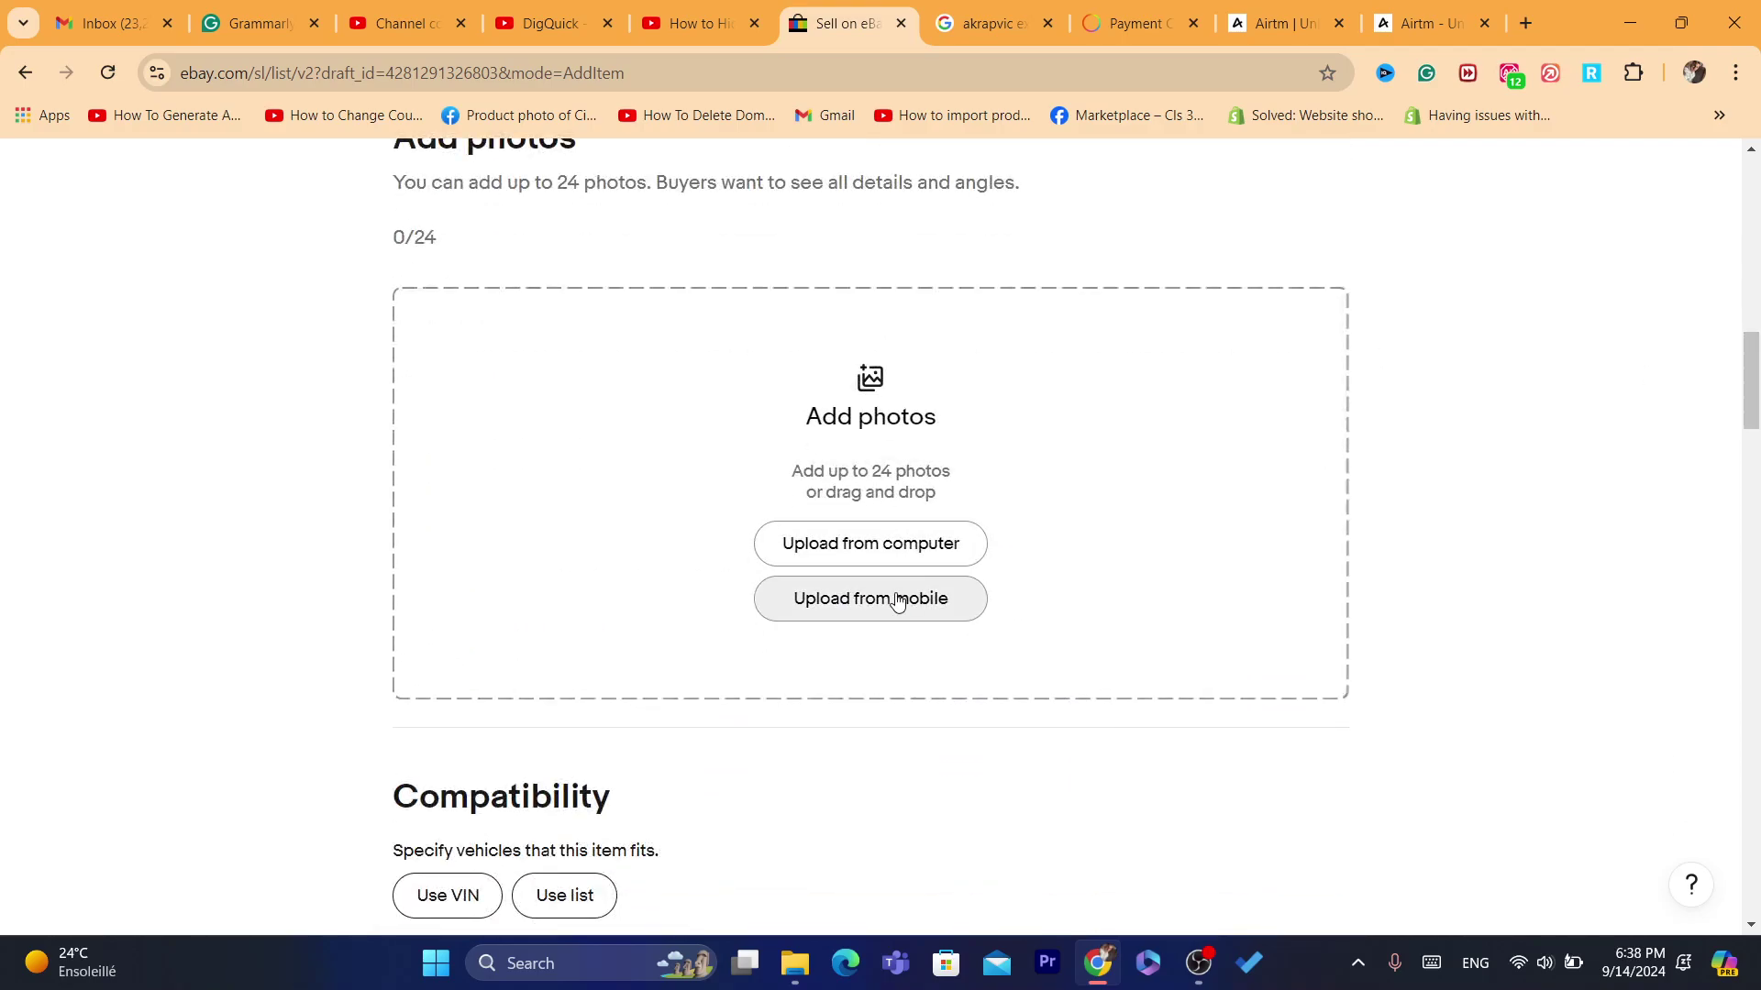
Step: Add 001.jpeg as the listing photo and type 'shshh' as the description
left_click(837, 548)
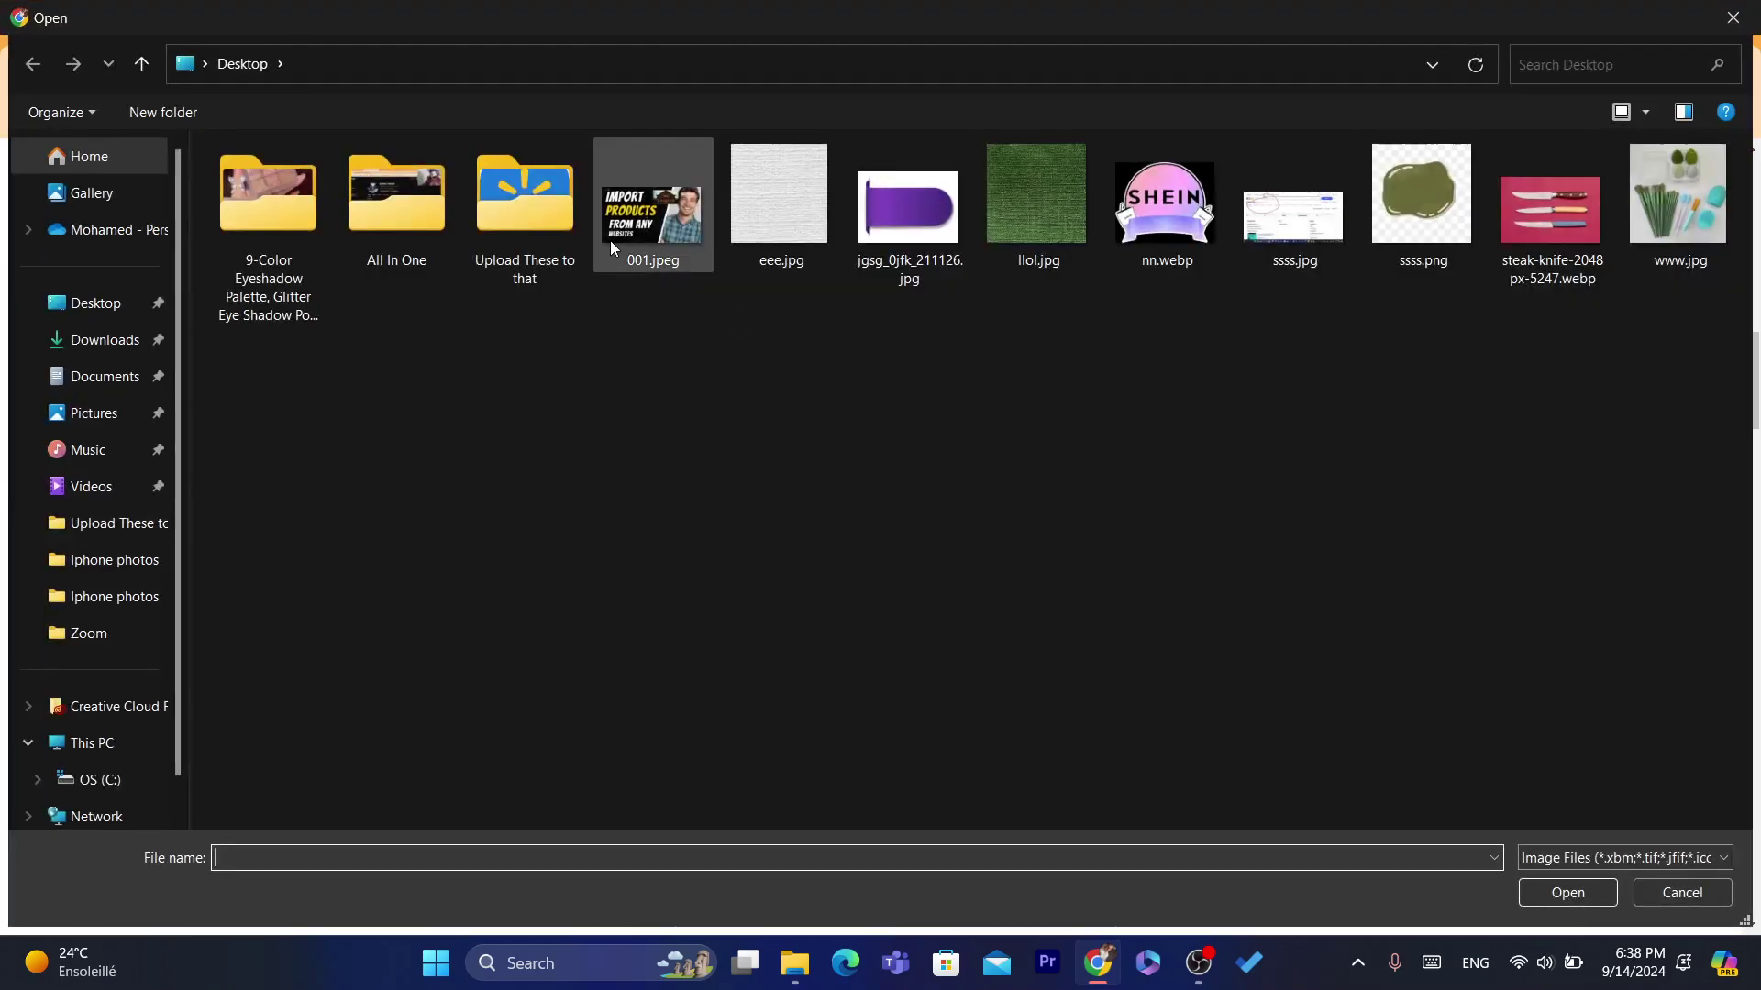
double_click(609, 240)
scroll(788, 523, "down", 7)
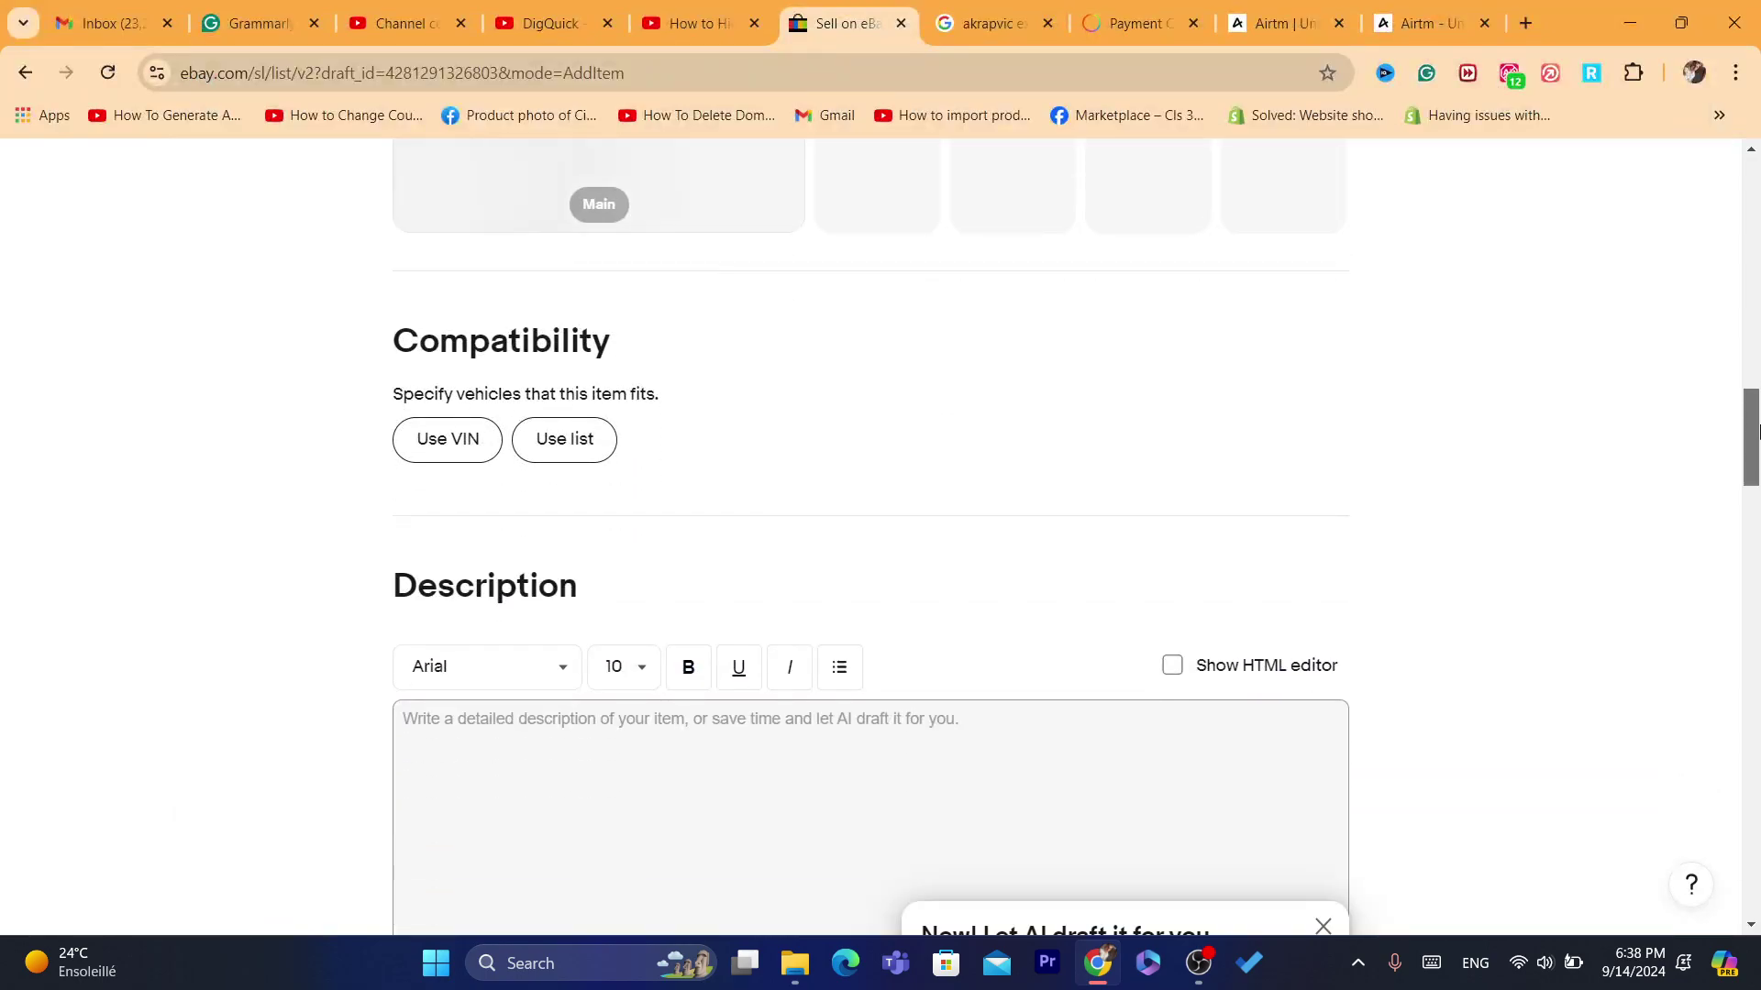
left_click(741, 550)
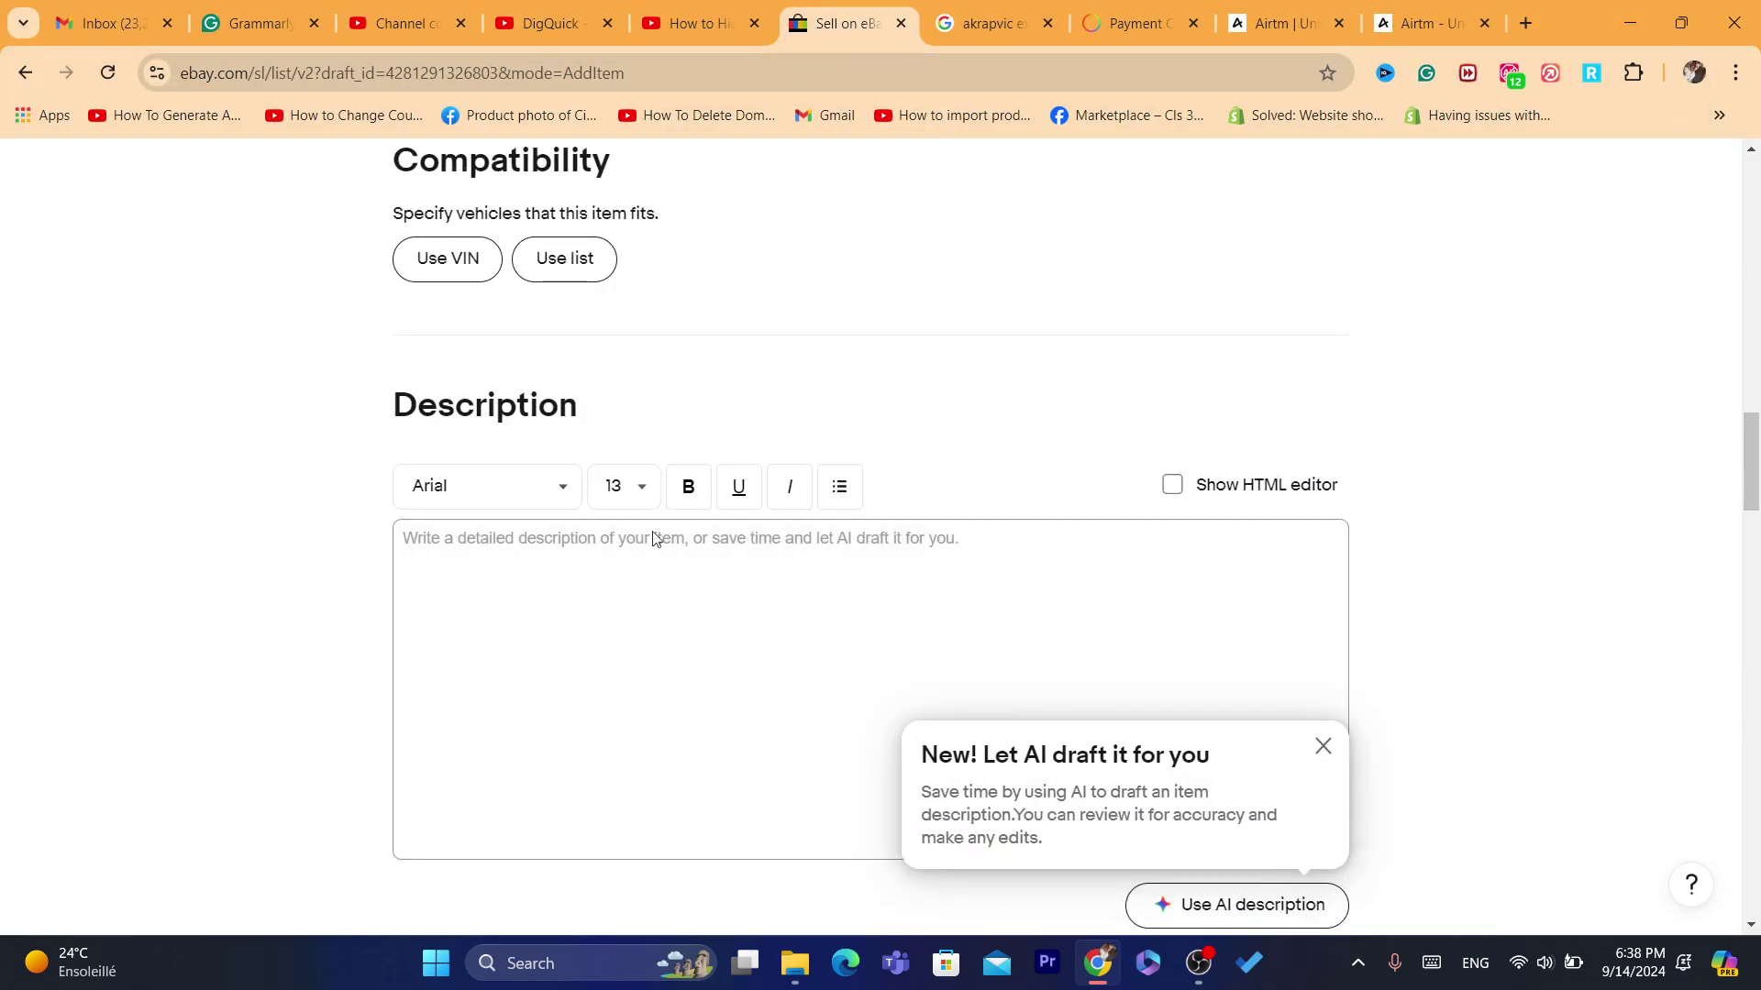
scroll(835, 472, "down", 1)
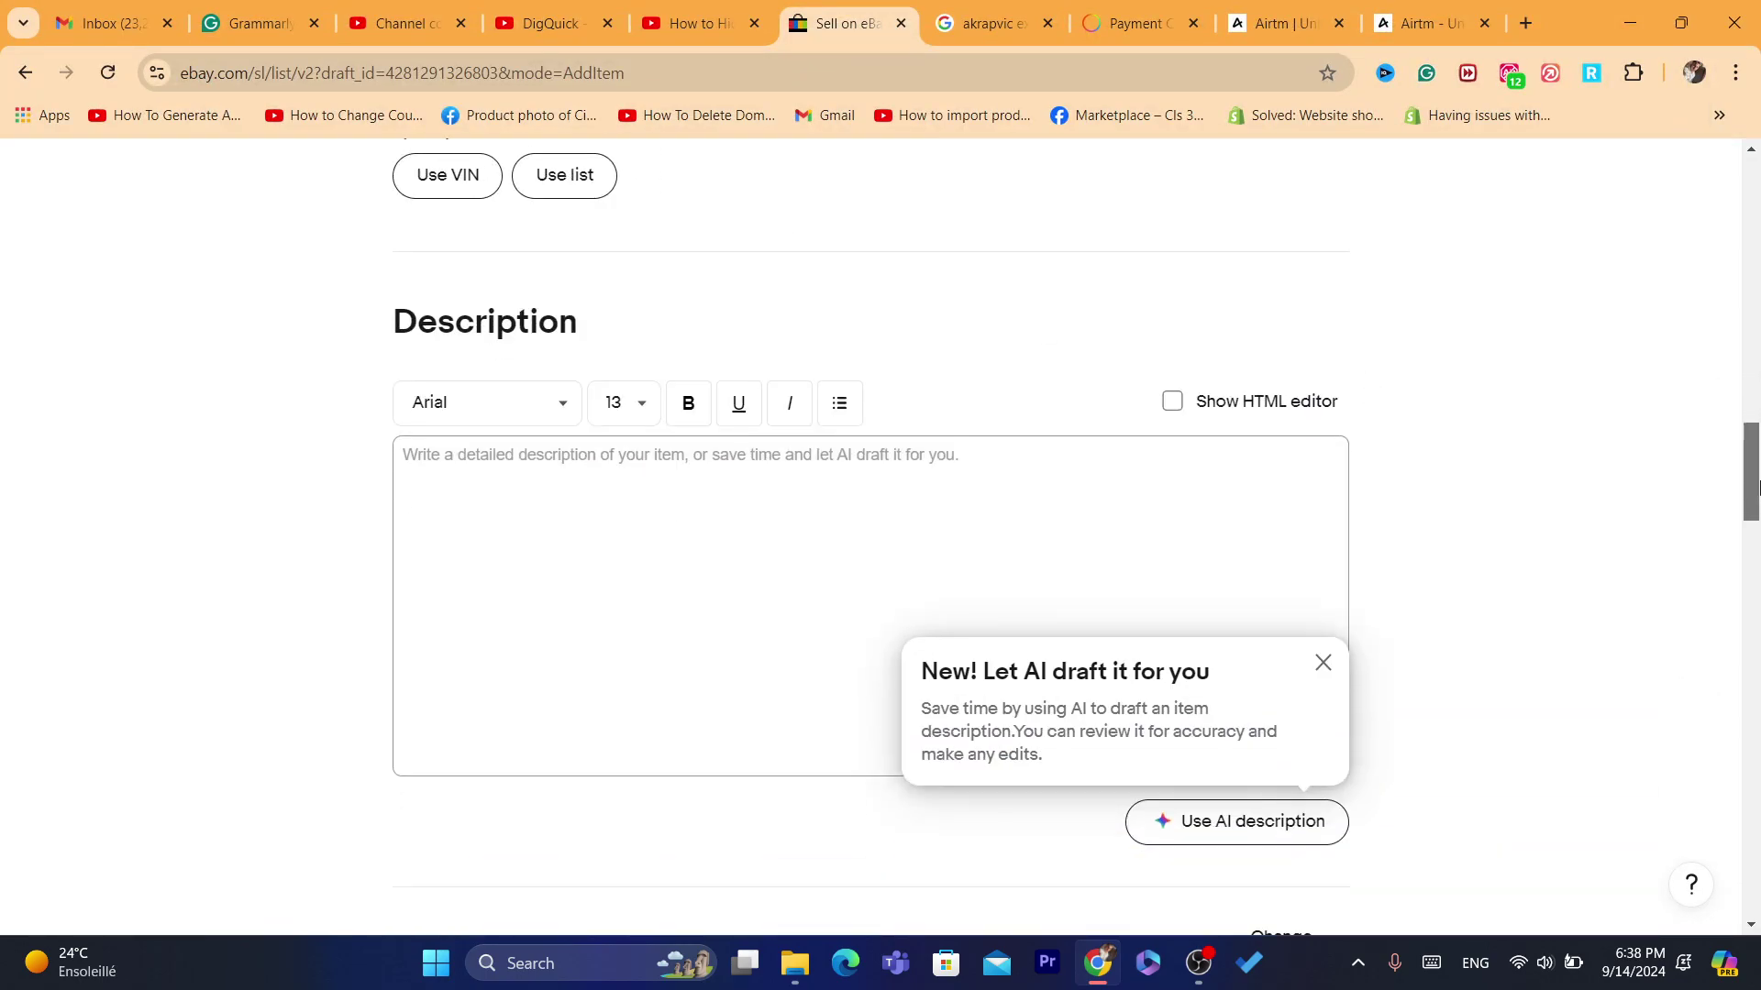
type("shshhshs")
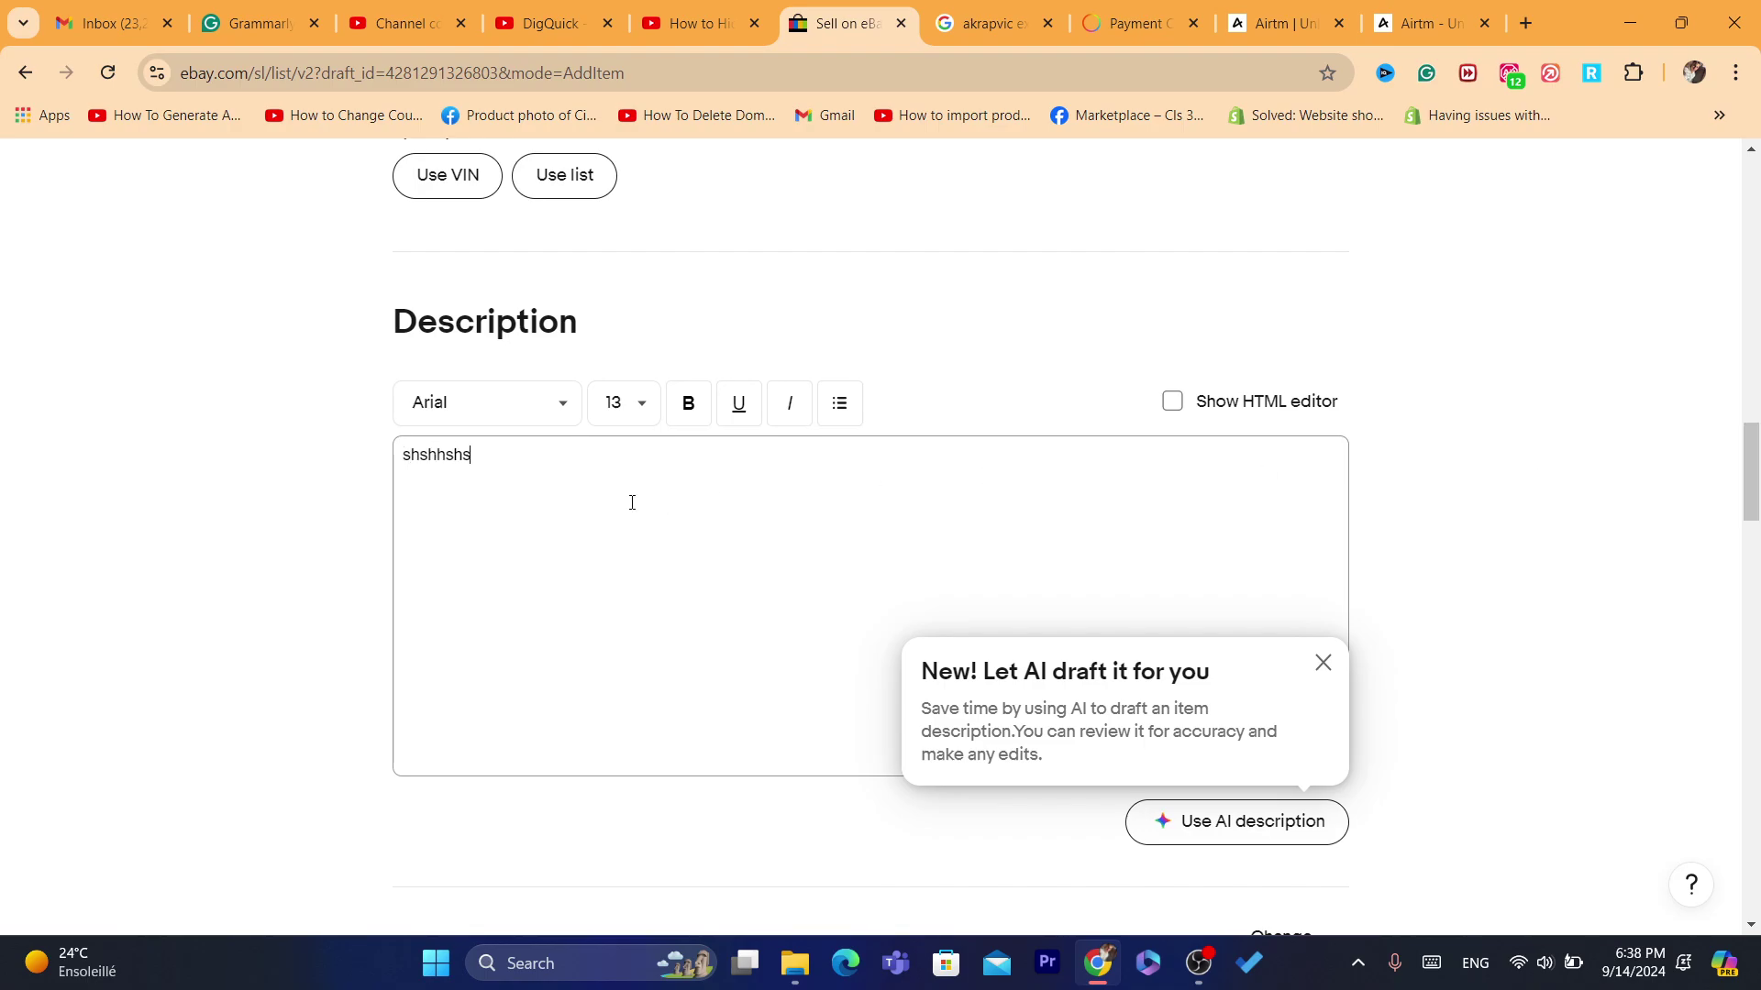
left_click_drag(1751, 472, 1754, 592)
Step: Turn on local pickup and mark the package details as unknown
scroll(1462, 669, "down", 3)
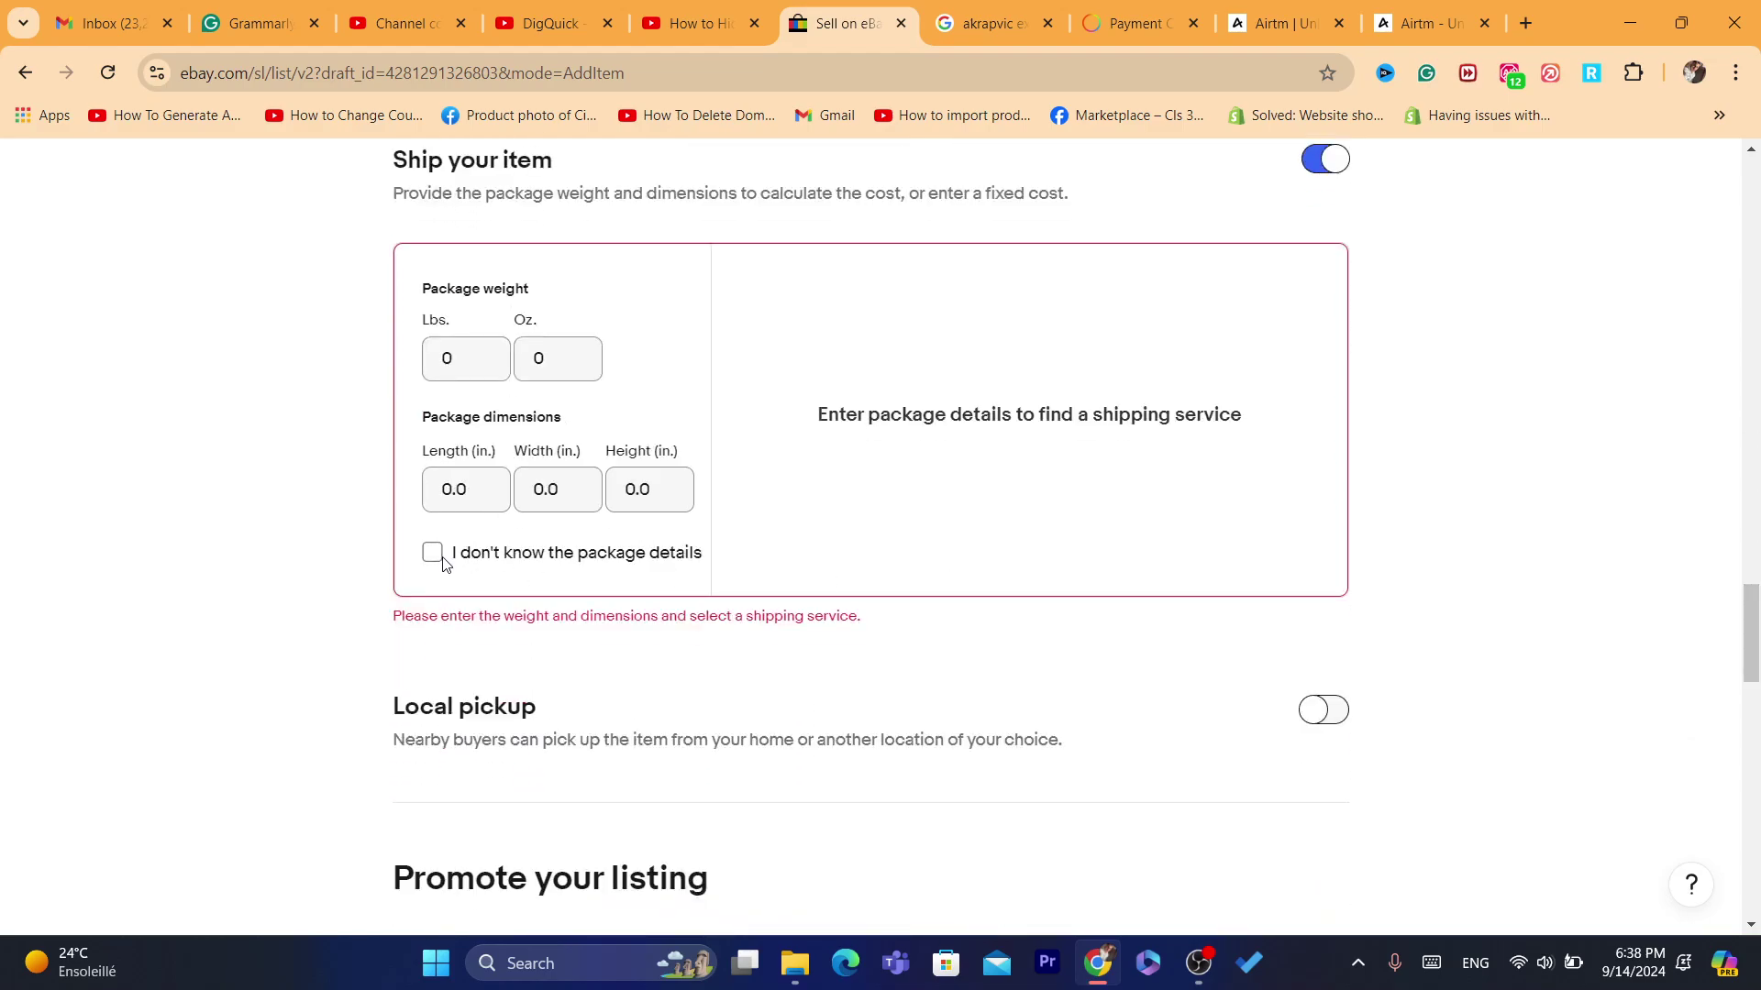
left_click(1323, 712)
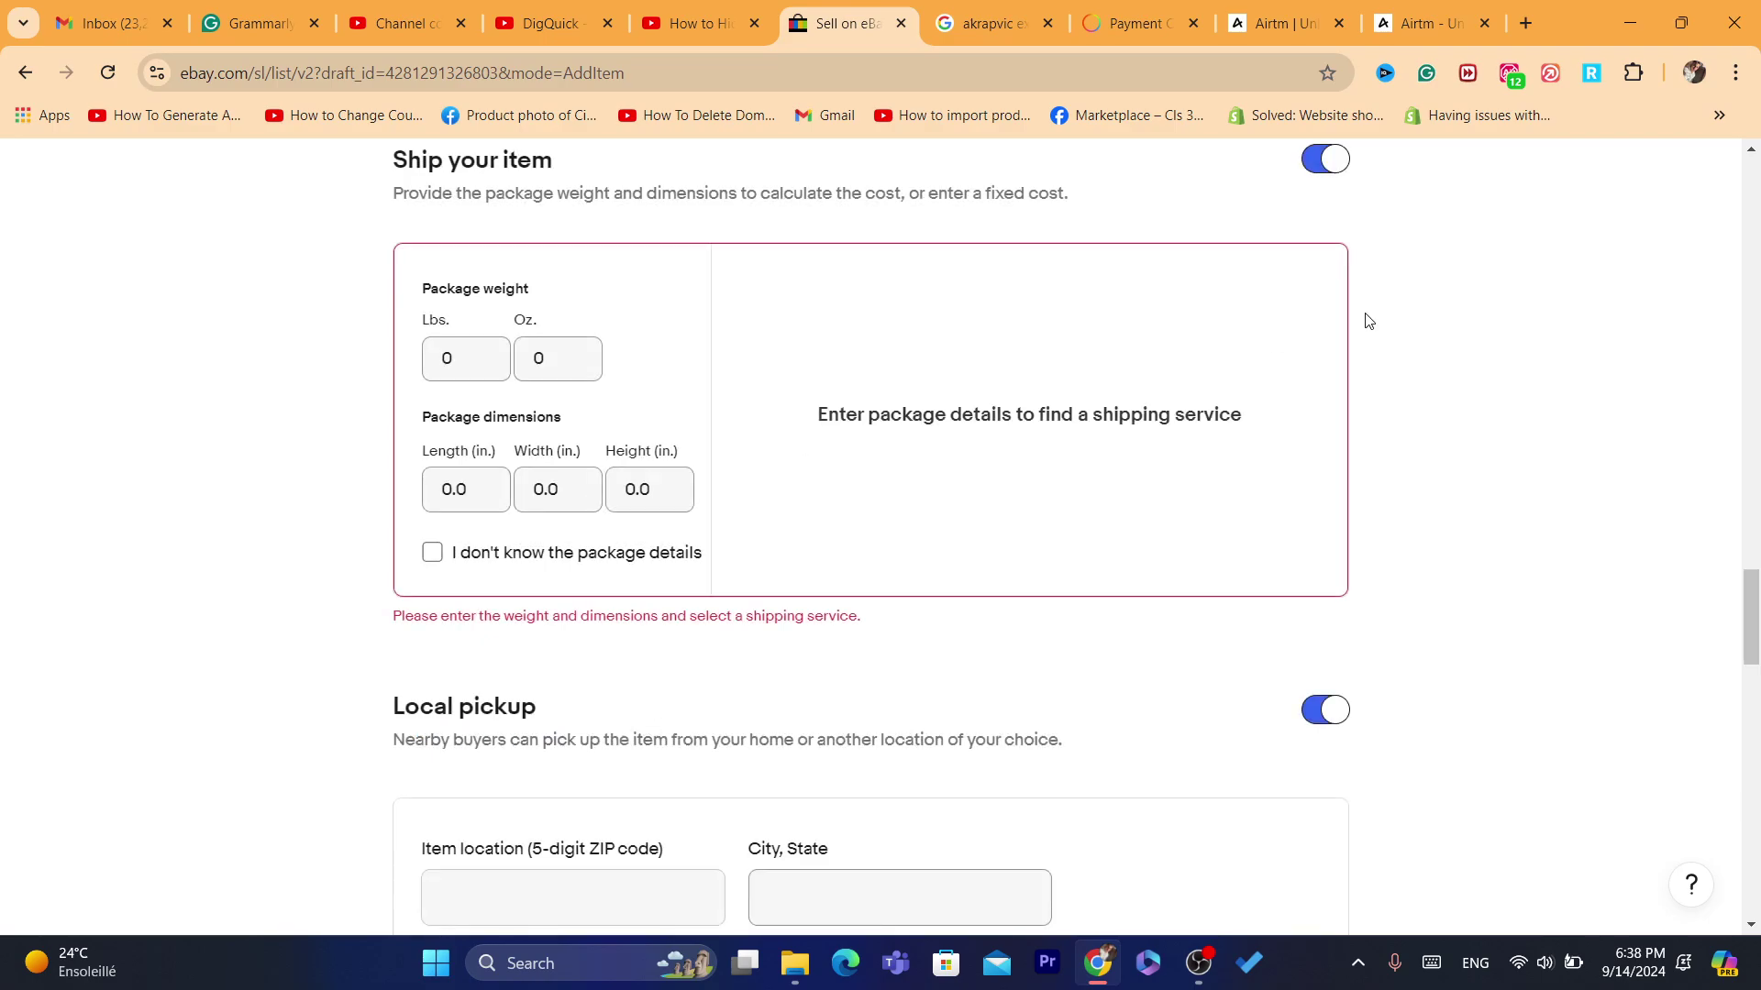
scroll(676, 665, "up", 2)
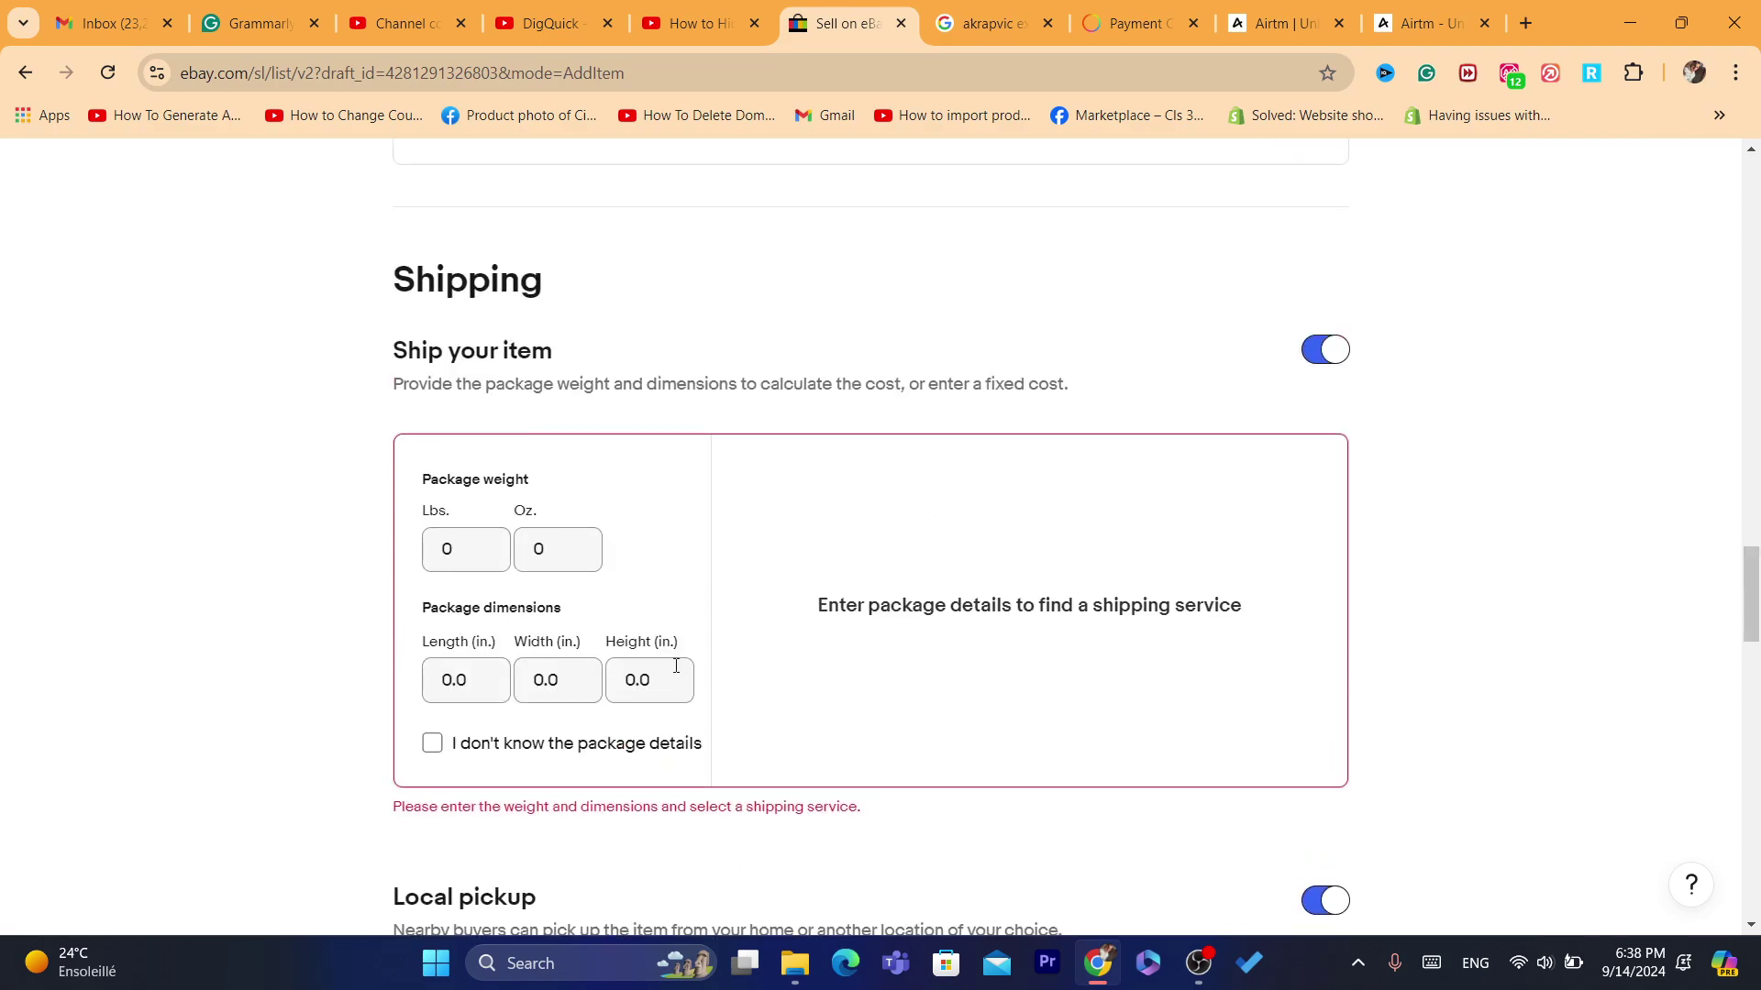
left_click(477, 746)
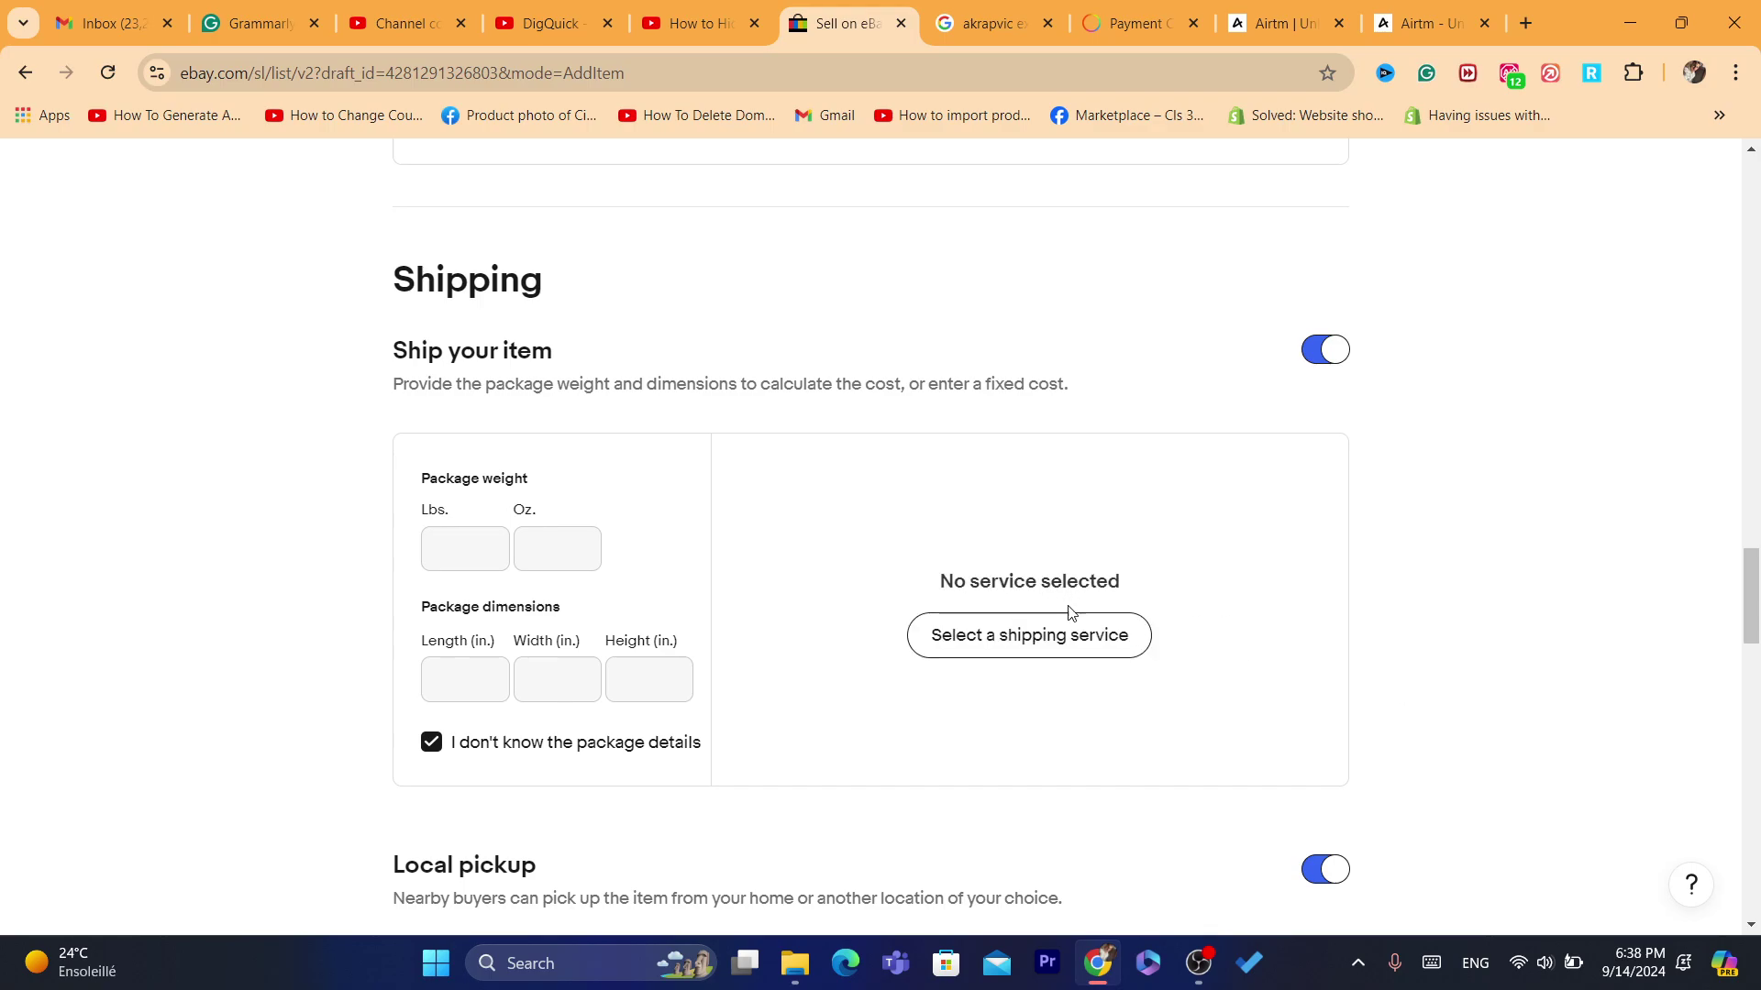
Step: Ship by USPS Media Mail at a $12.00 flat cost and enter the pickup city
left_click(1016, 638)
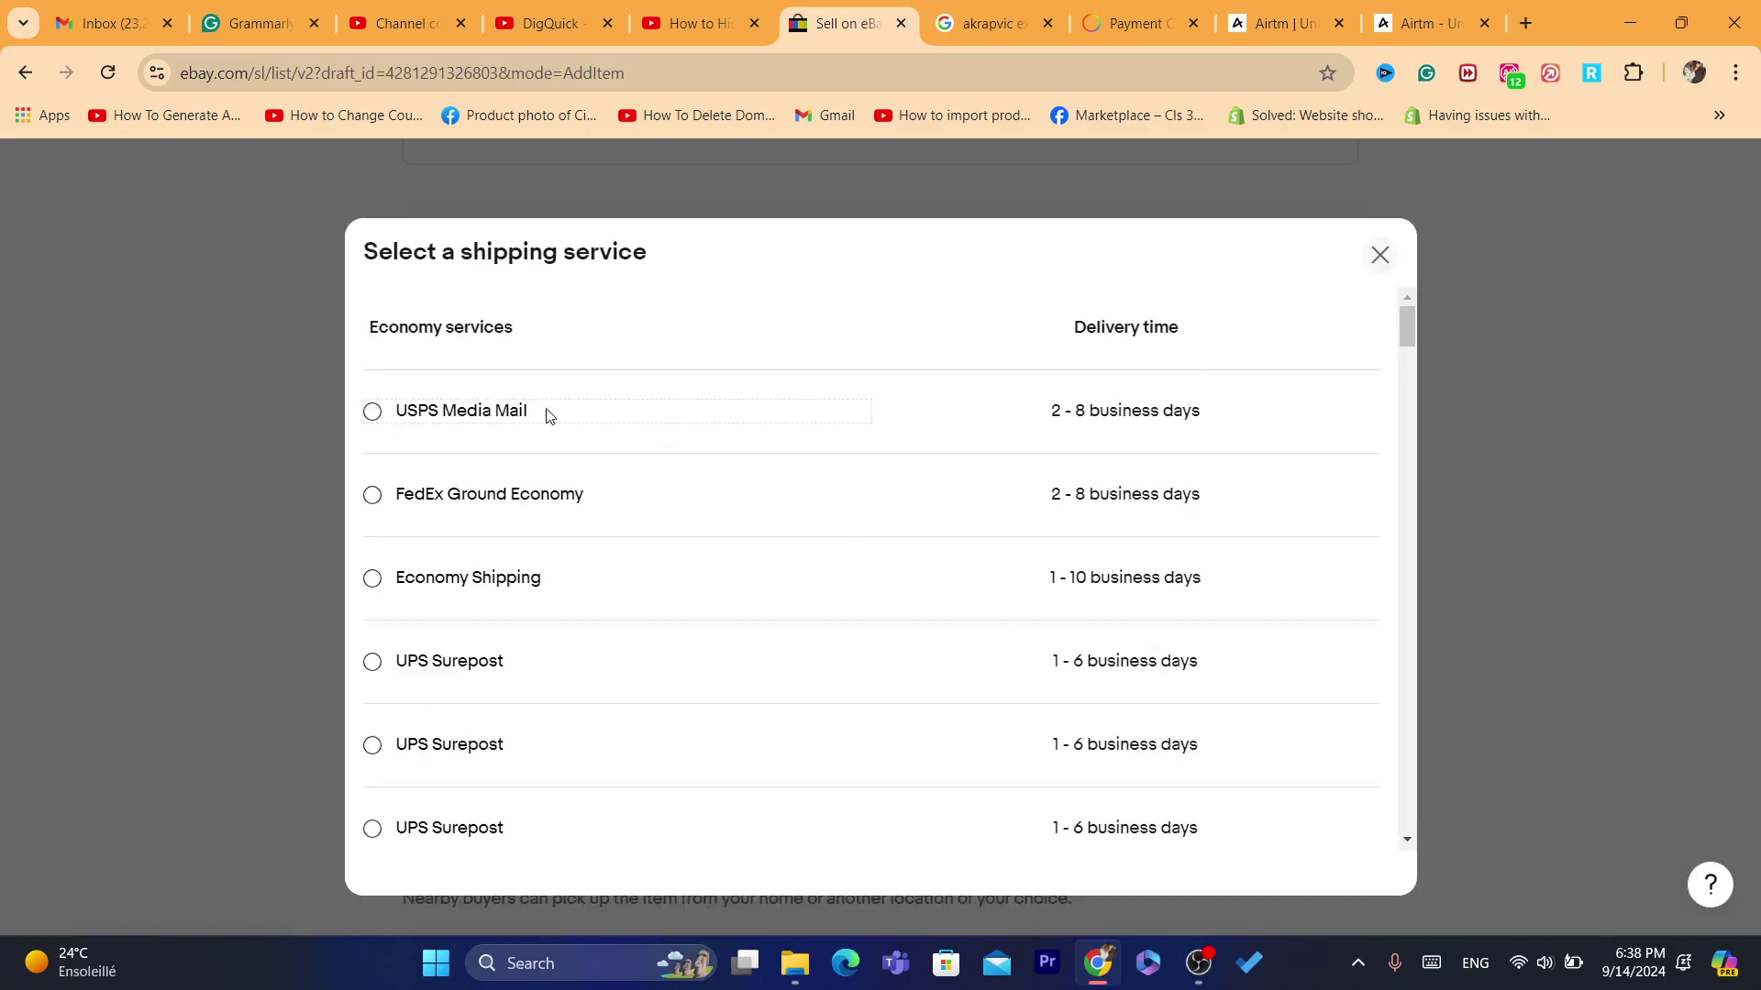
left_click(467, 406)
left_click(1157, 681)
type("12.00")
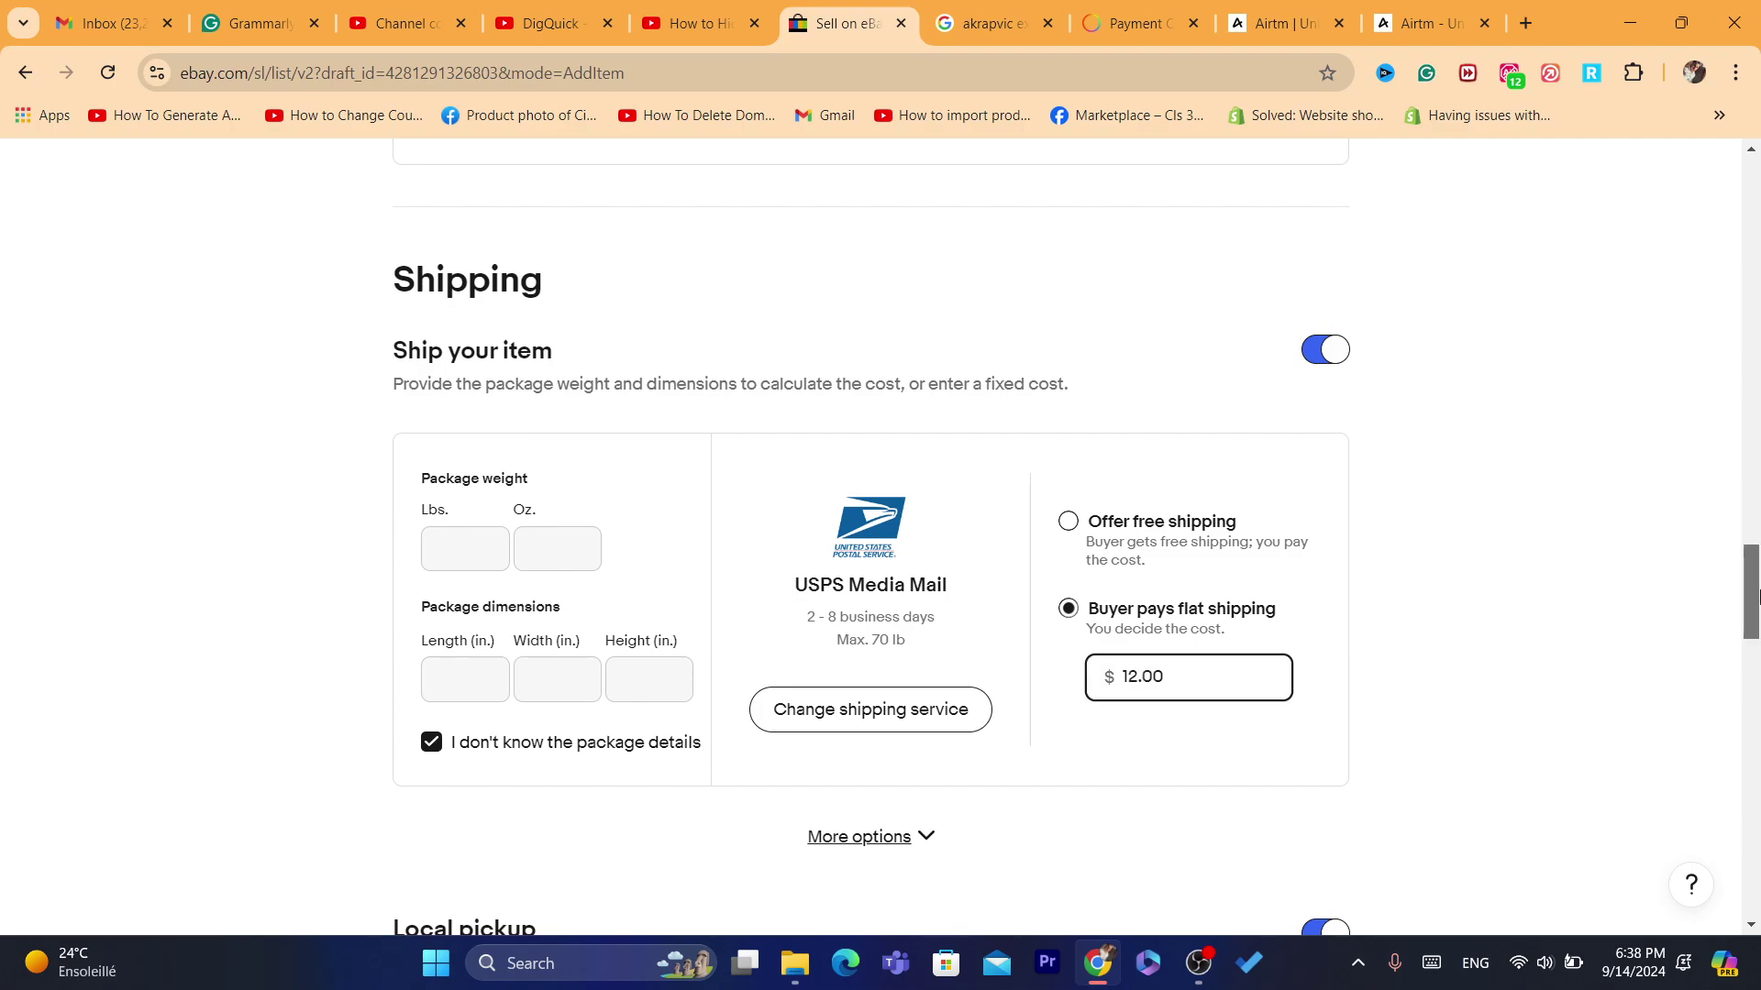
left_click_drag(1753, 595, 1753, 675)
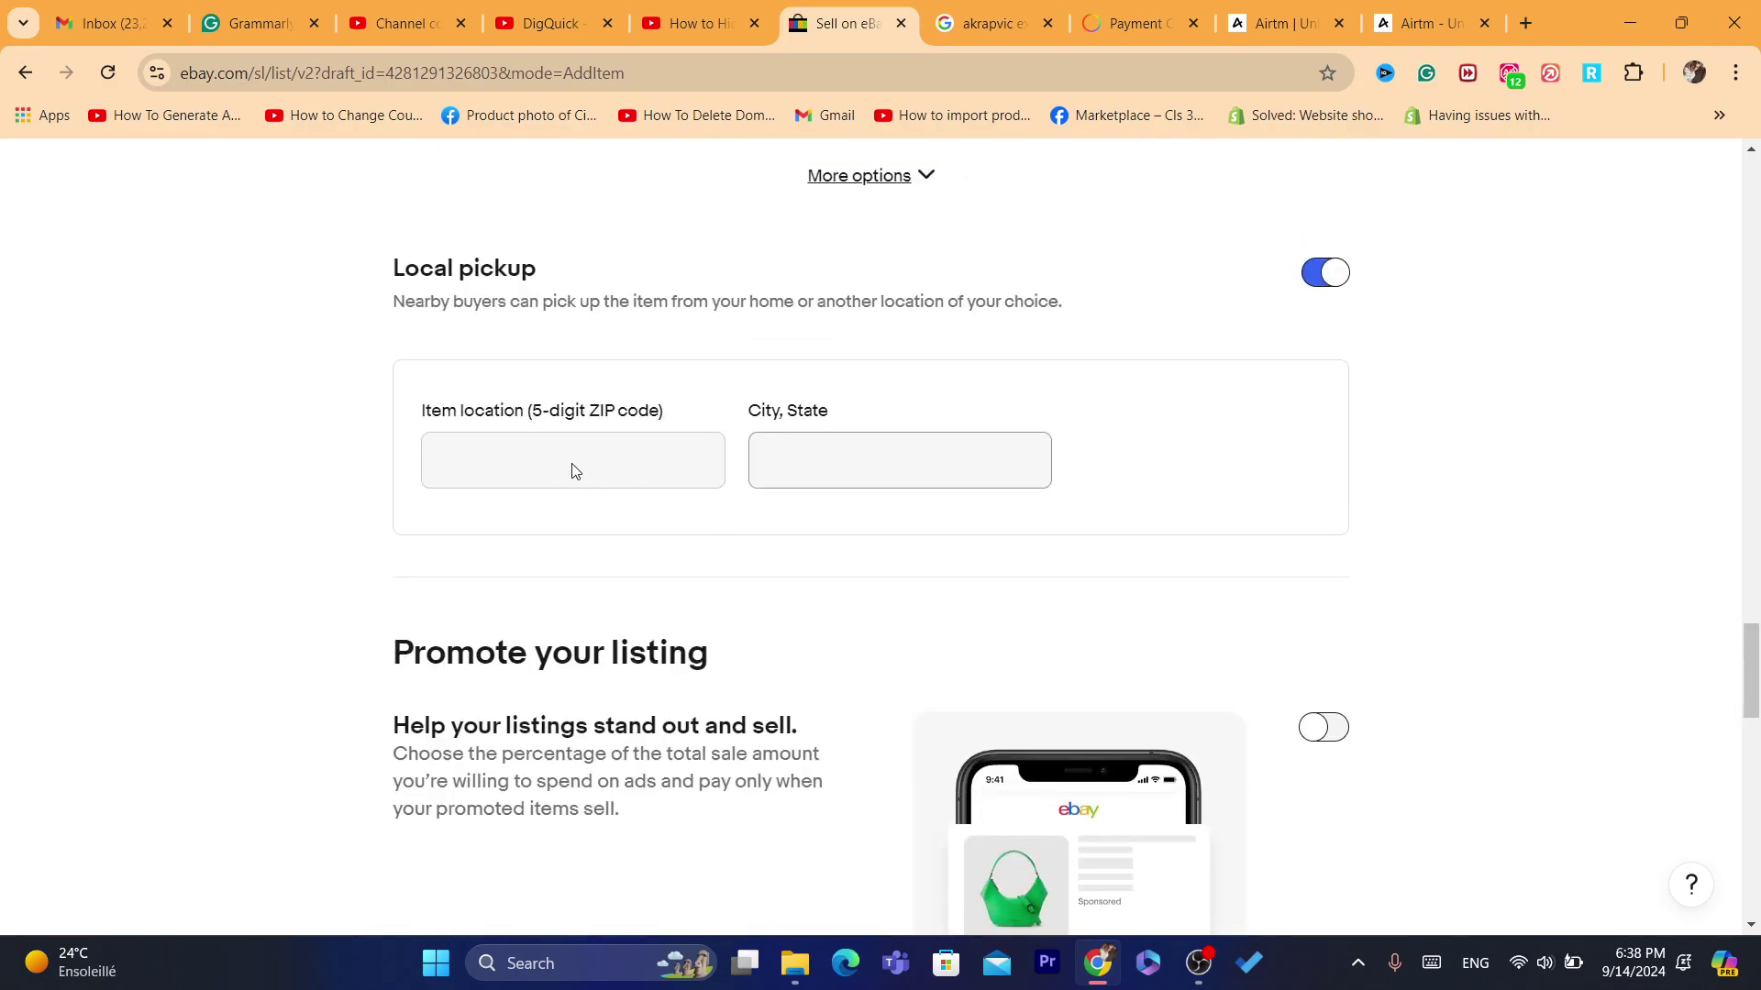
left_click(953, 474)
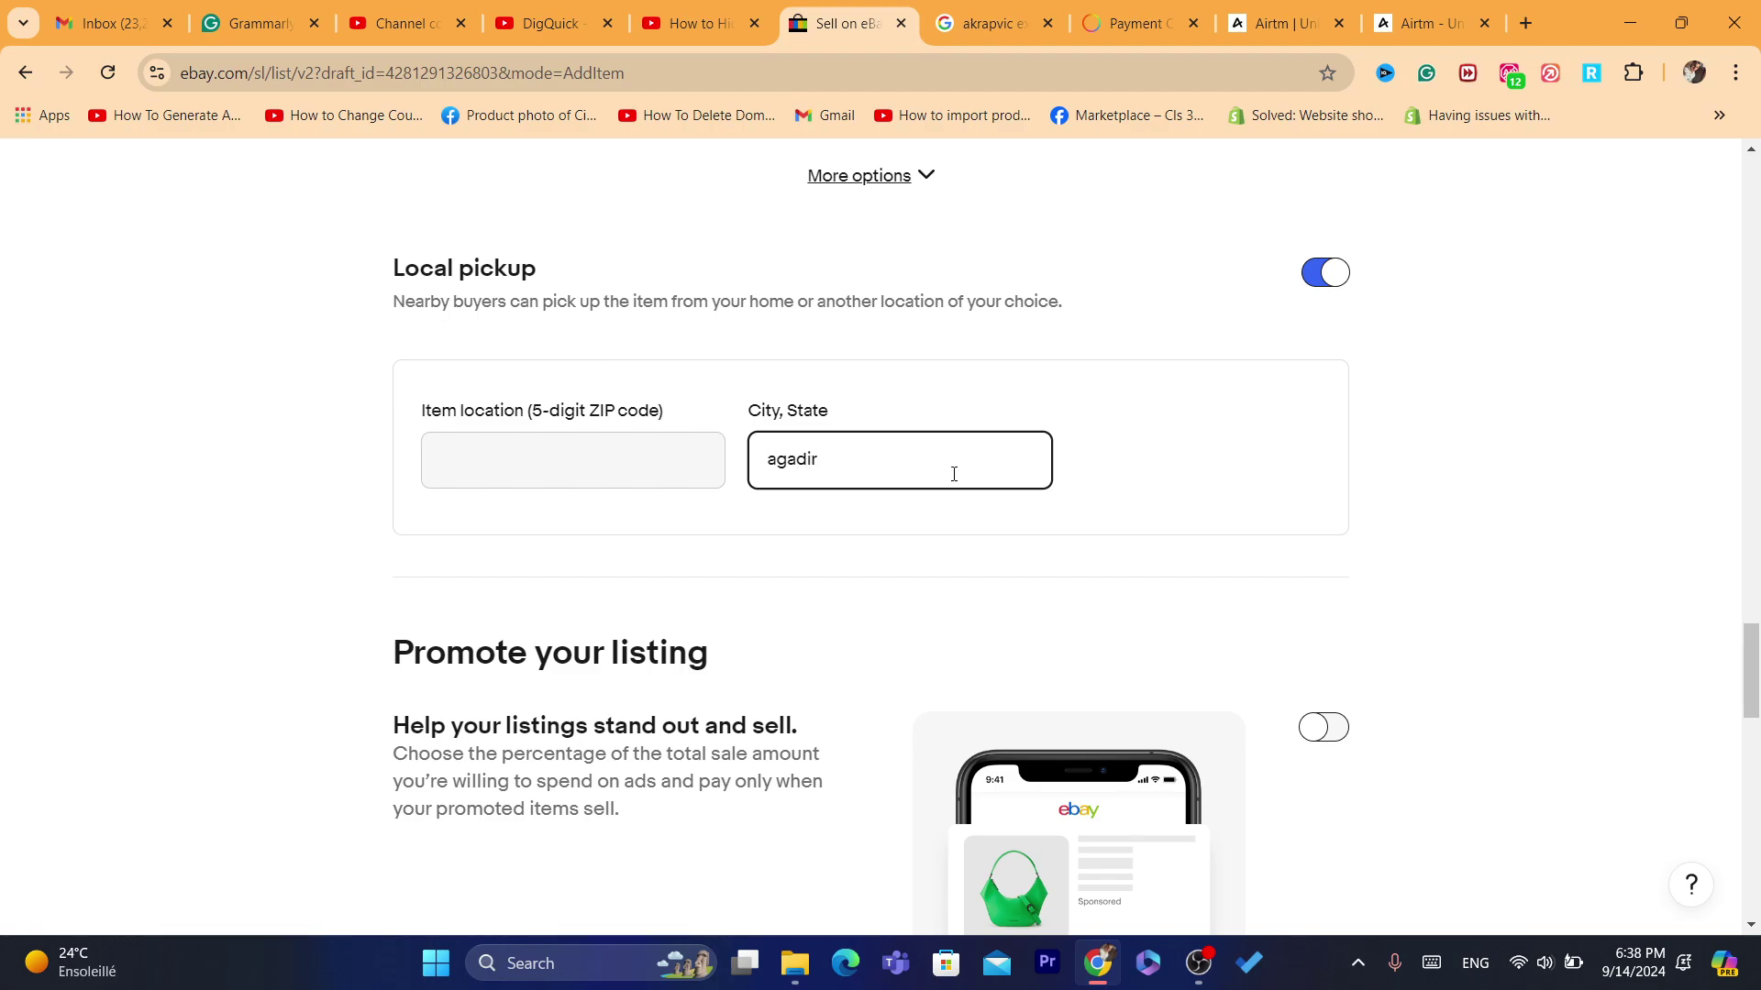
Step: Submit the listing with List it and sign in to eBay using a passkey and PIN
left_click_drag(1758, 725, 1756, 851)
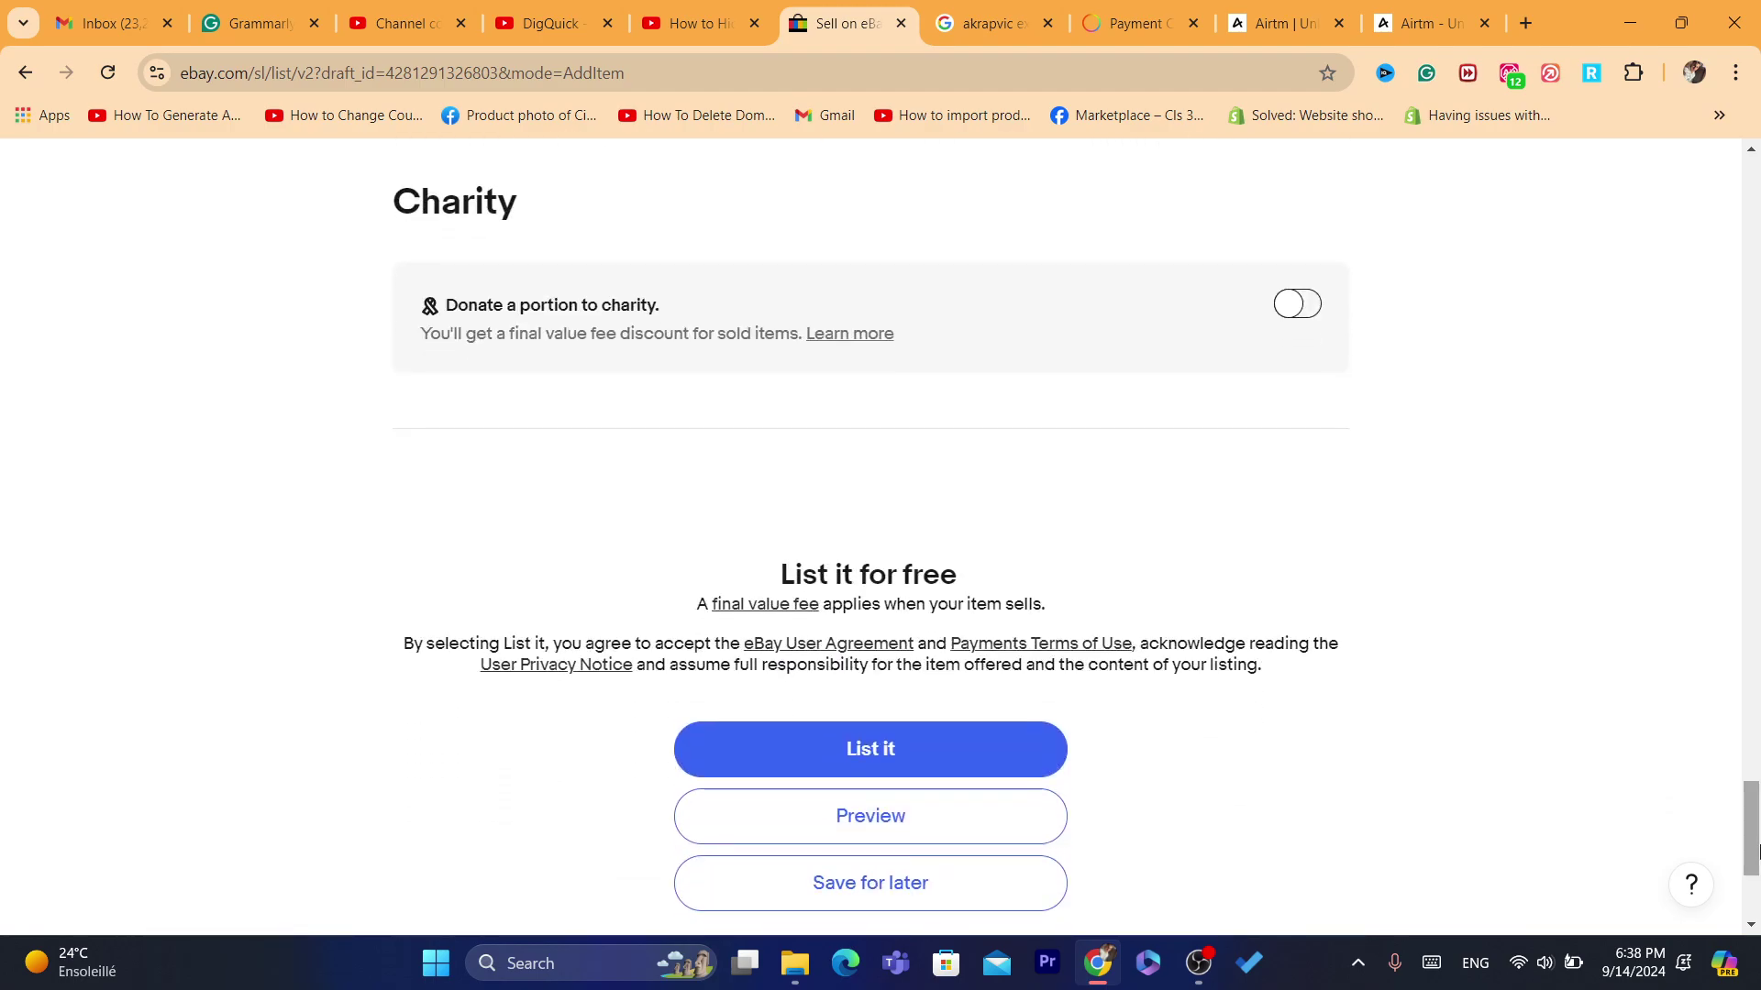
left_click(817, 757)
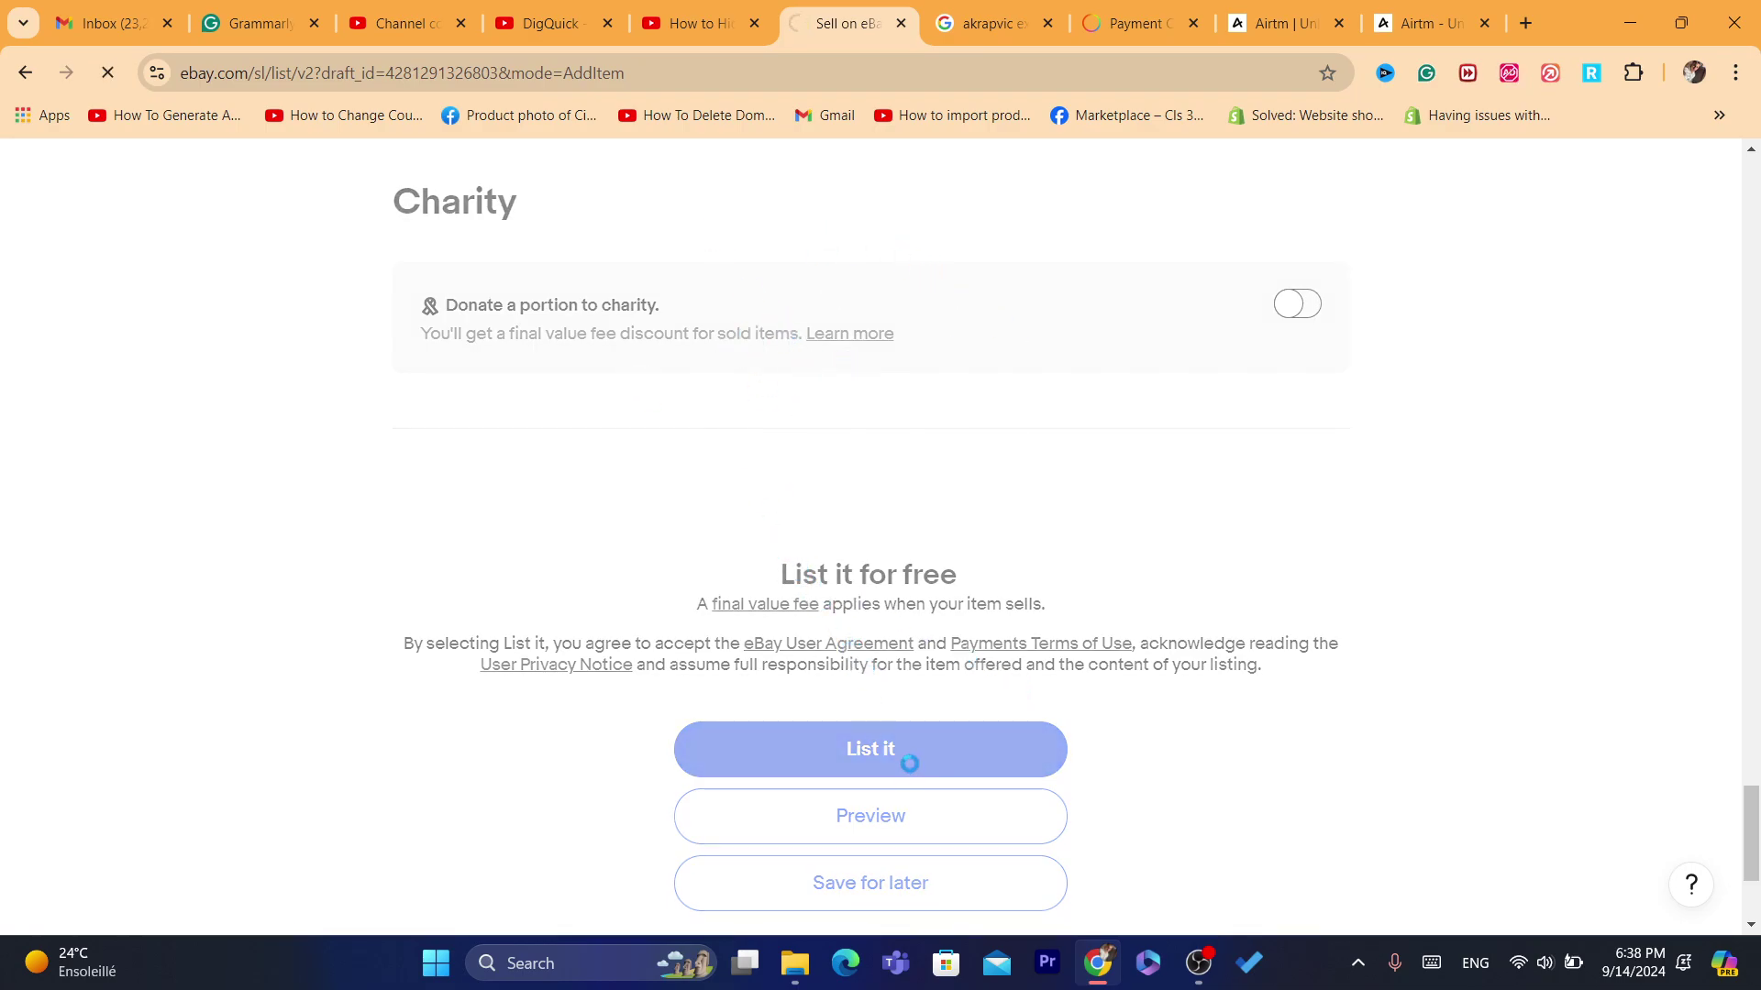
left_click(876, 516)
type("••")
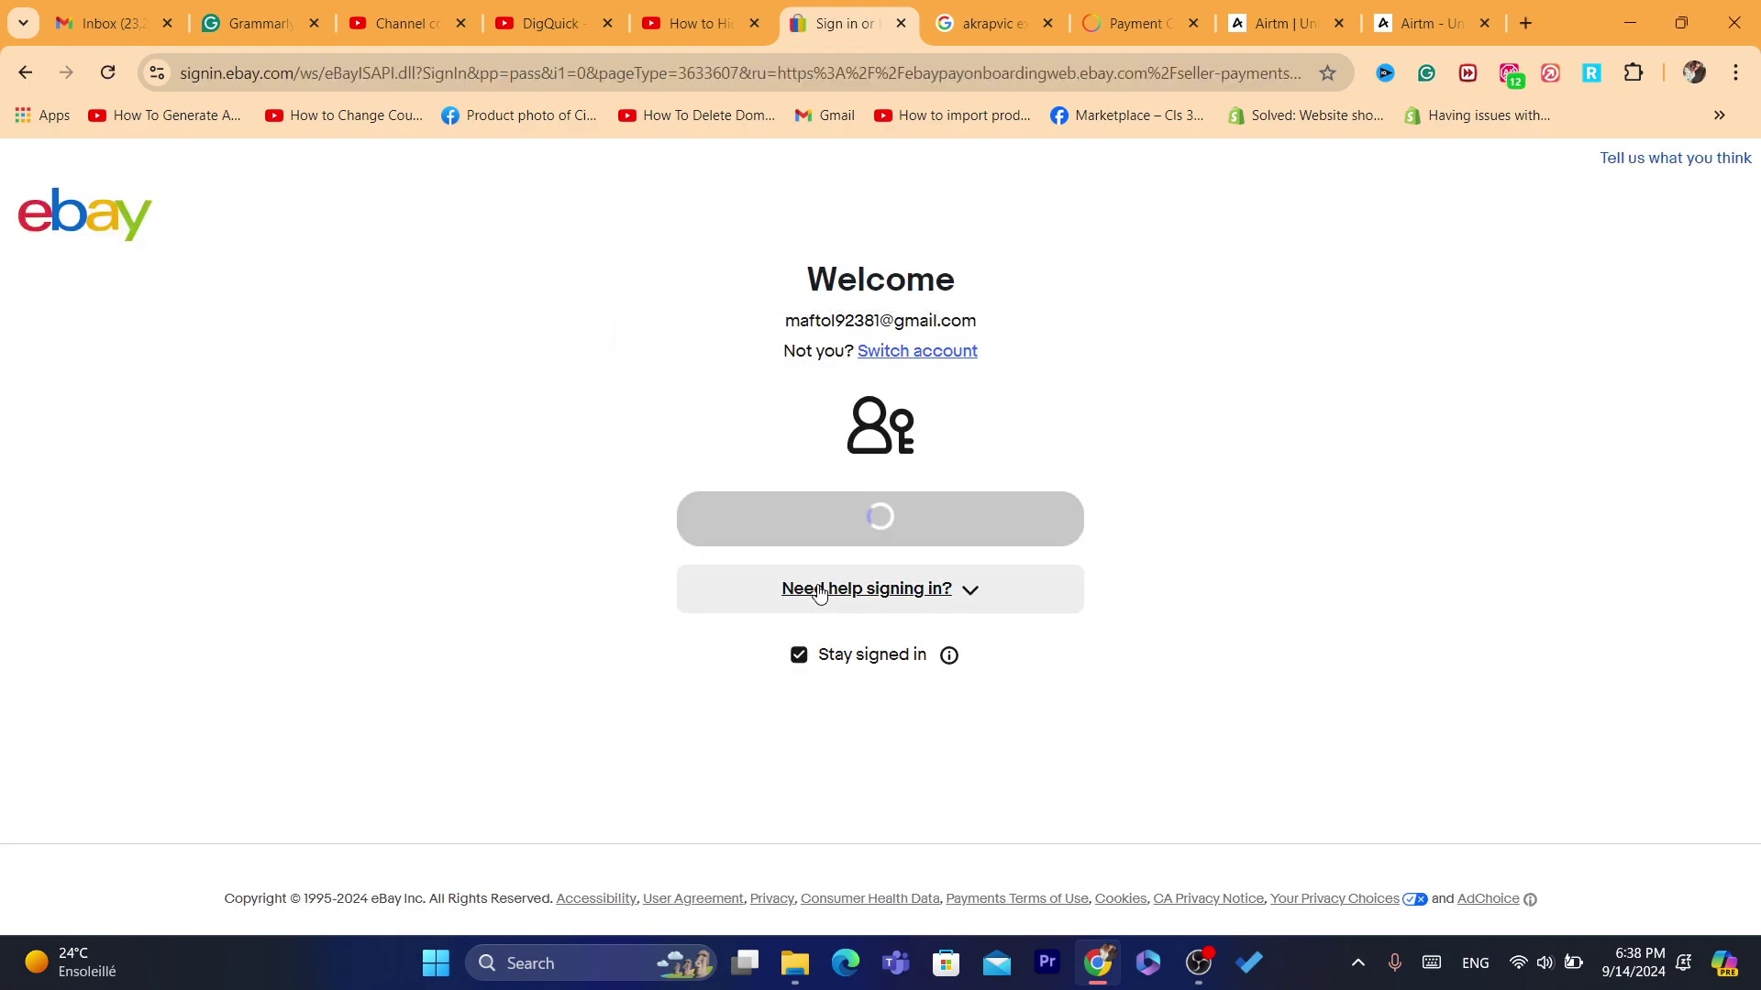
left_click(862, 75)
double_click(836, 73)
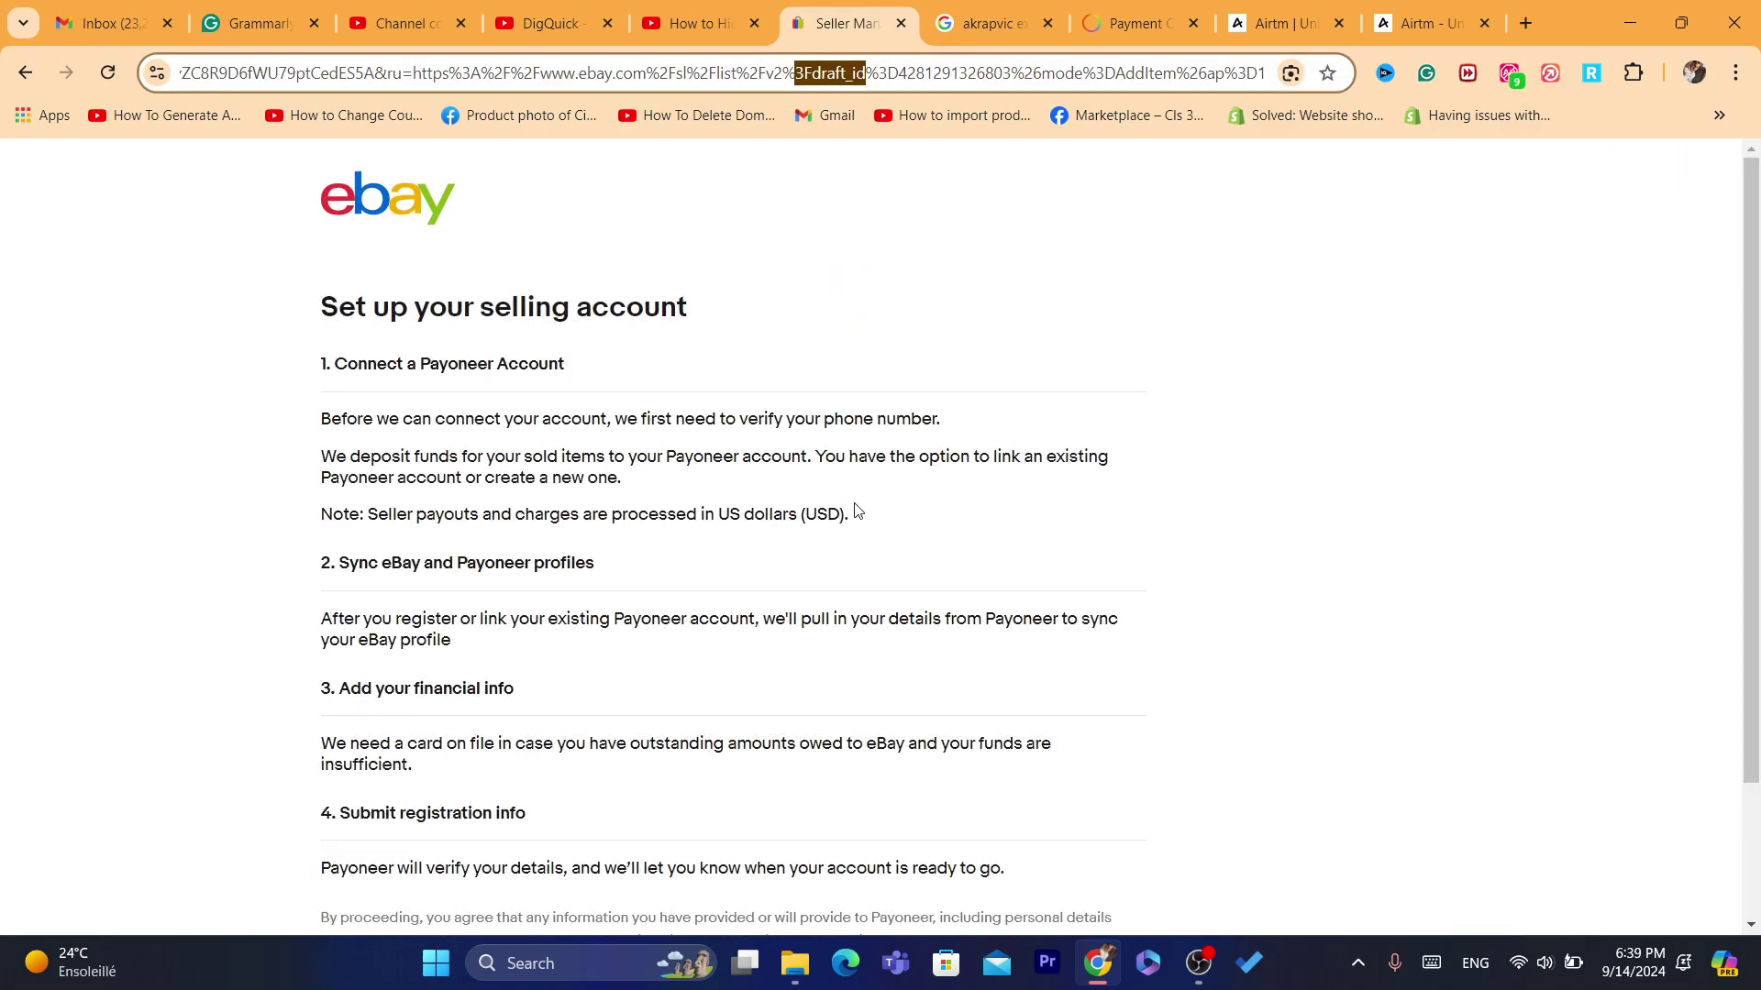
Step: Review the setup steps: Connect Payoneer, Sync profiles, Add financial info, Submit registration info
scroll(550, 348, "down", 1)
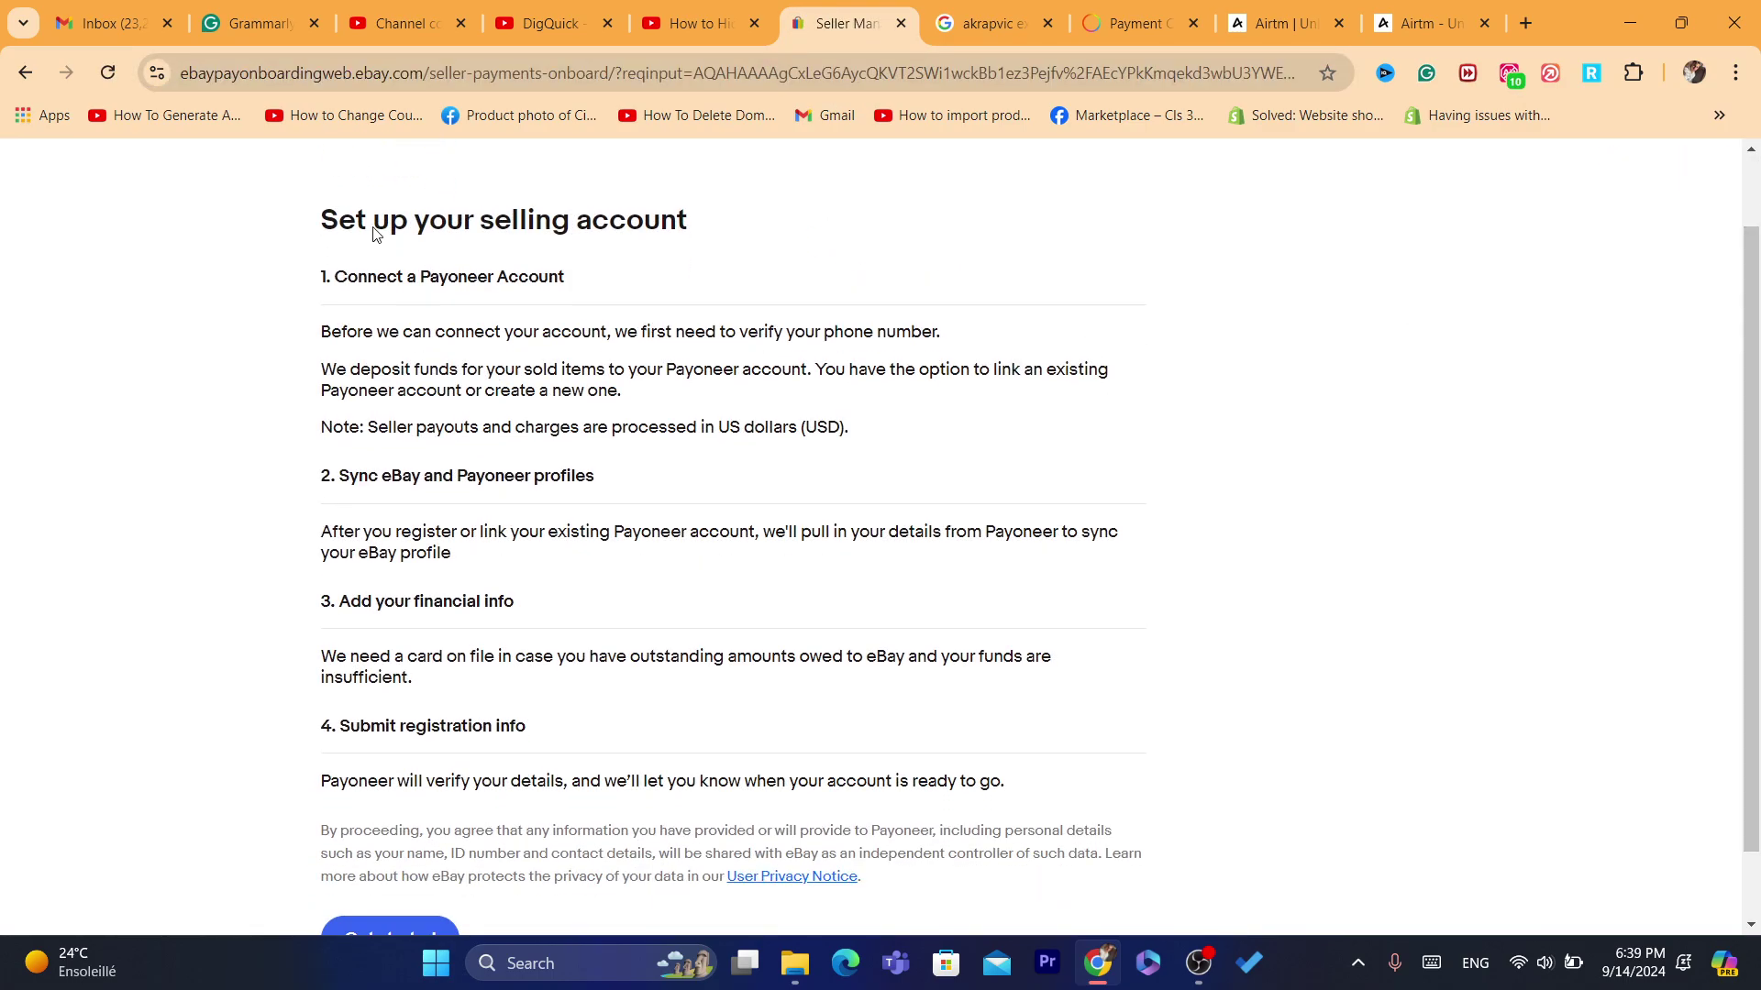
left_click_drag(309, 217, 657, 224)
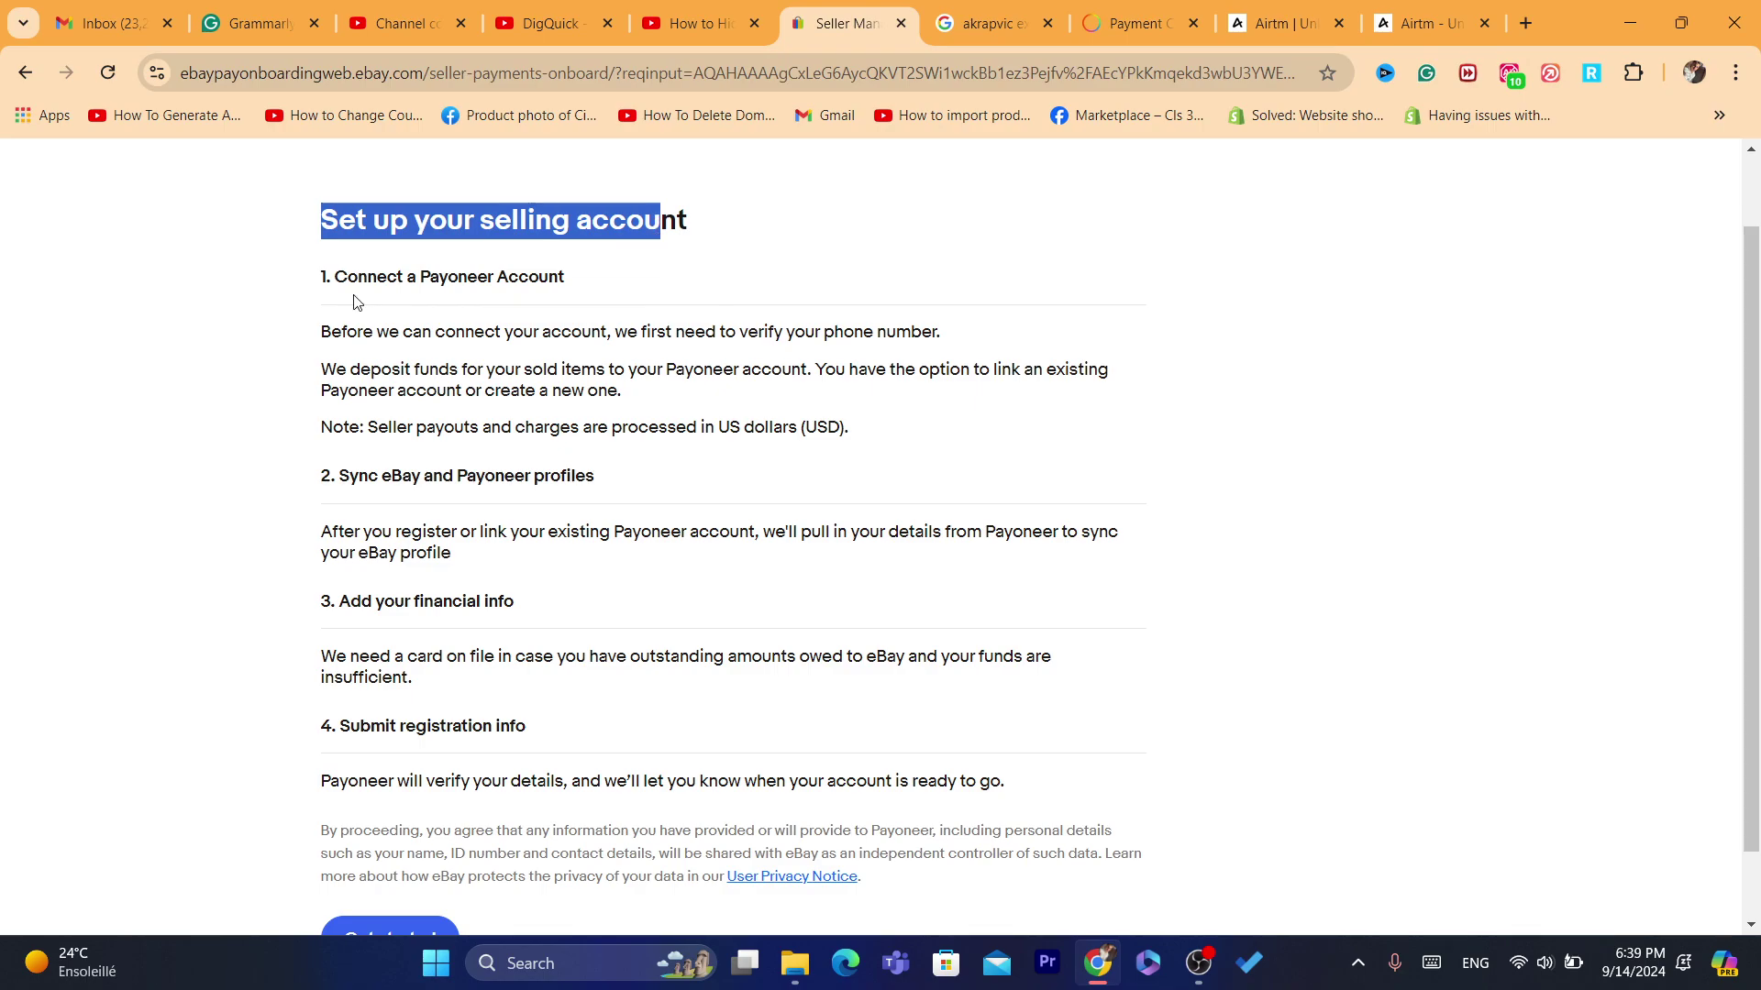
left_click_drag(357, 303, 678, 299)
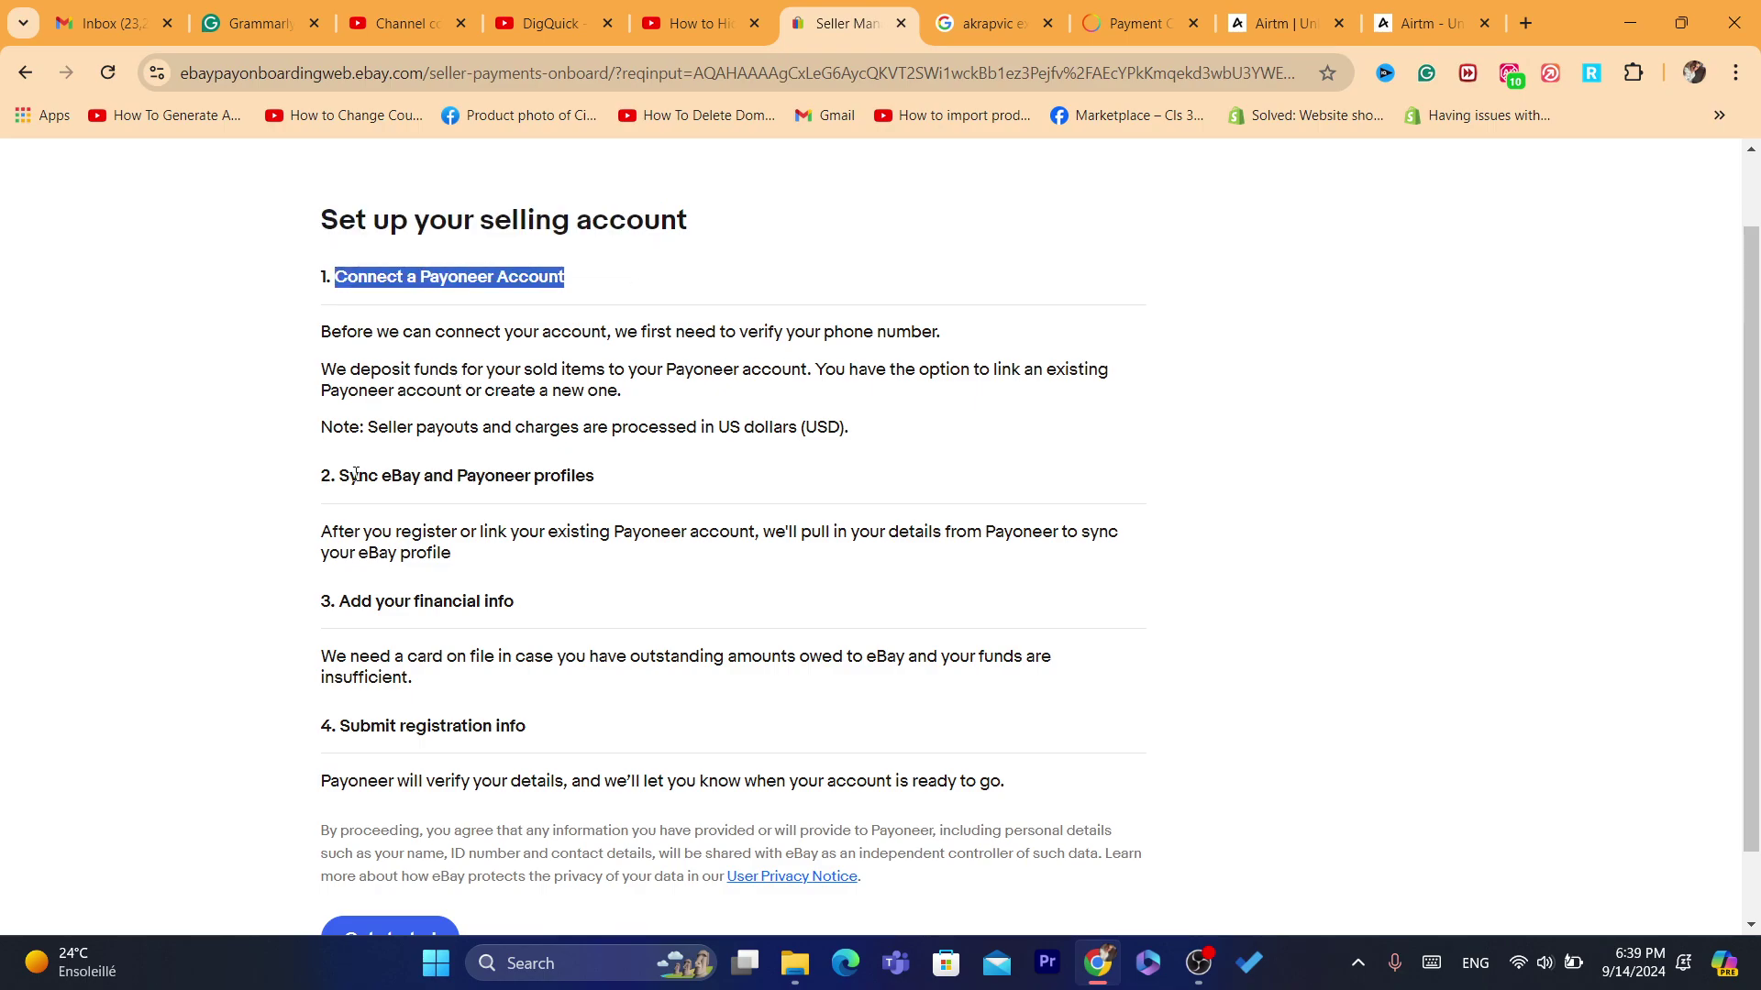
left_click_drag(356, 475, 620, 484)
left_click(619, 481)
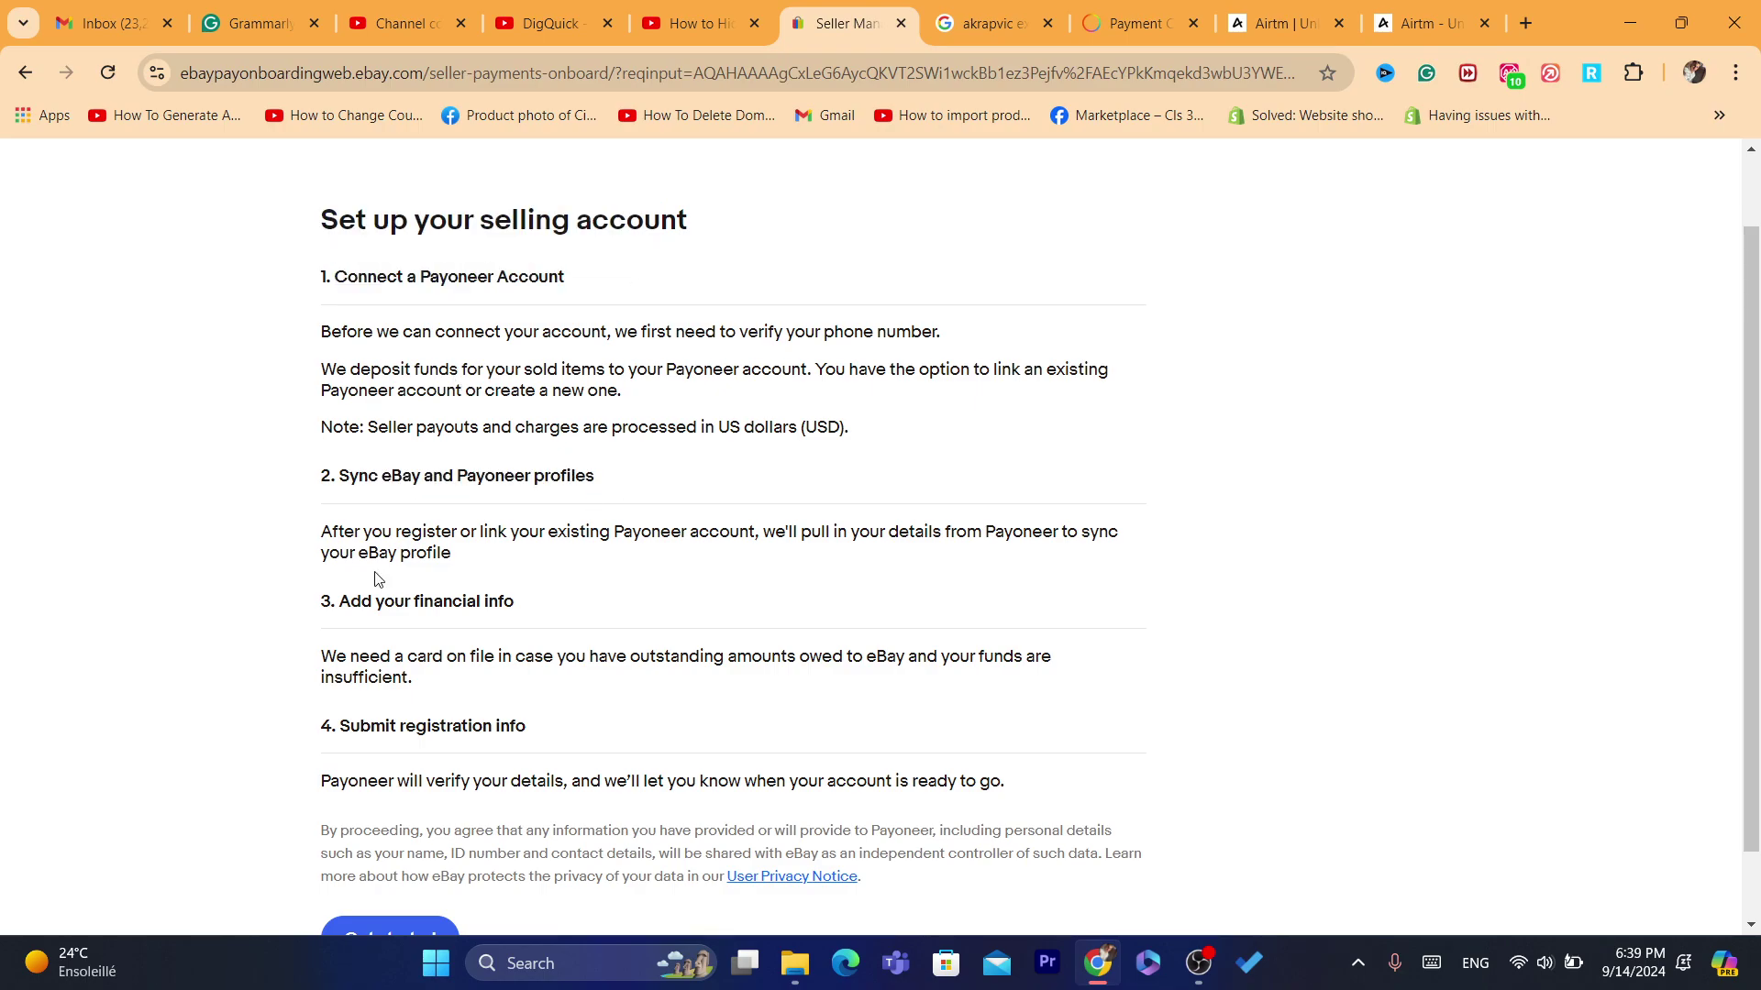
left_click_drag(370, 603, 584, 600)
left_click(584, 599)
left_click_drag(326, 723, 655, 734)
left_click(654, 733)
scroll(584, 700, "down", 1)
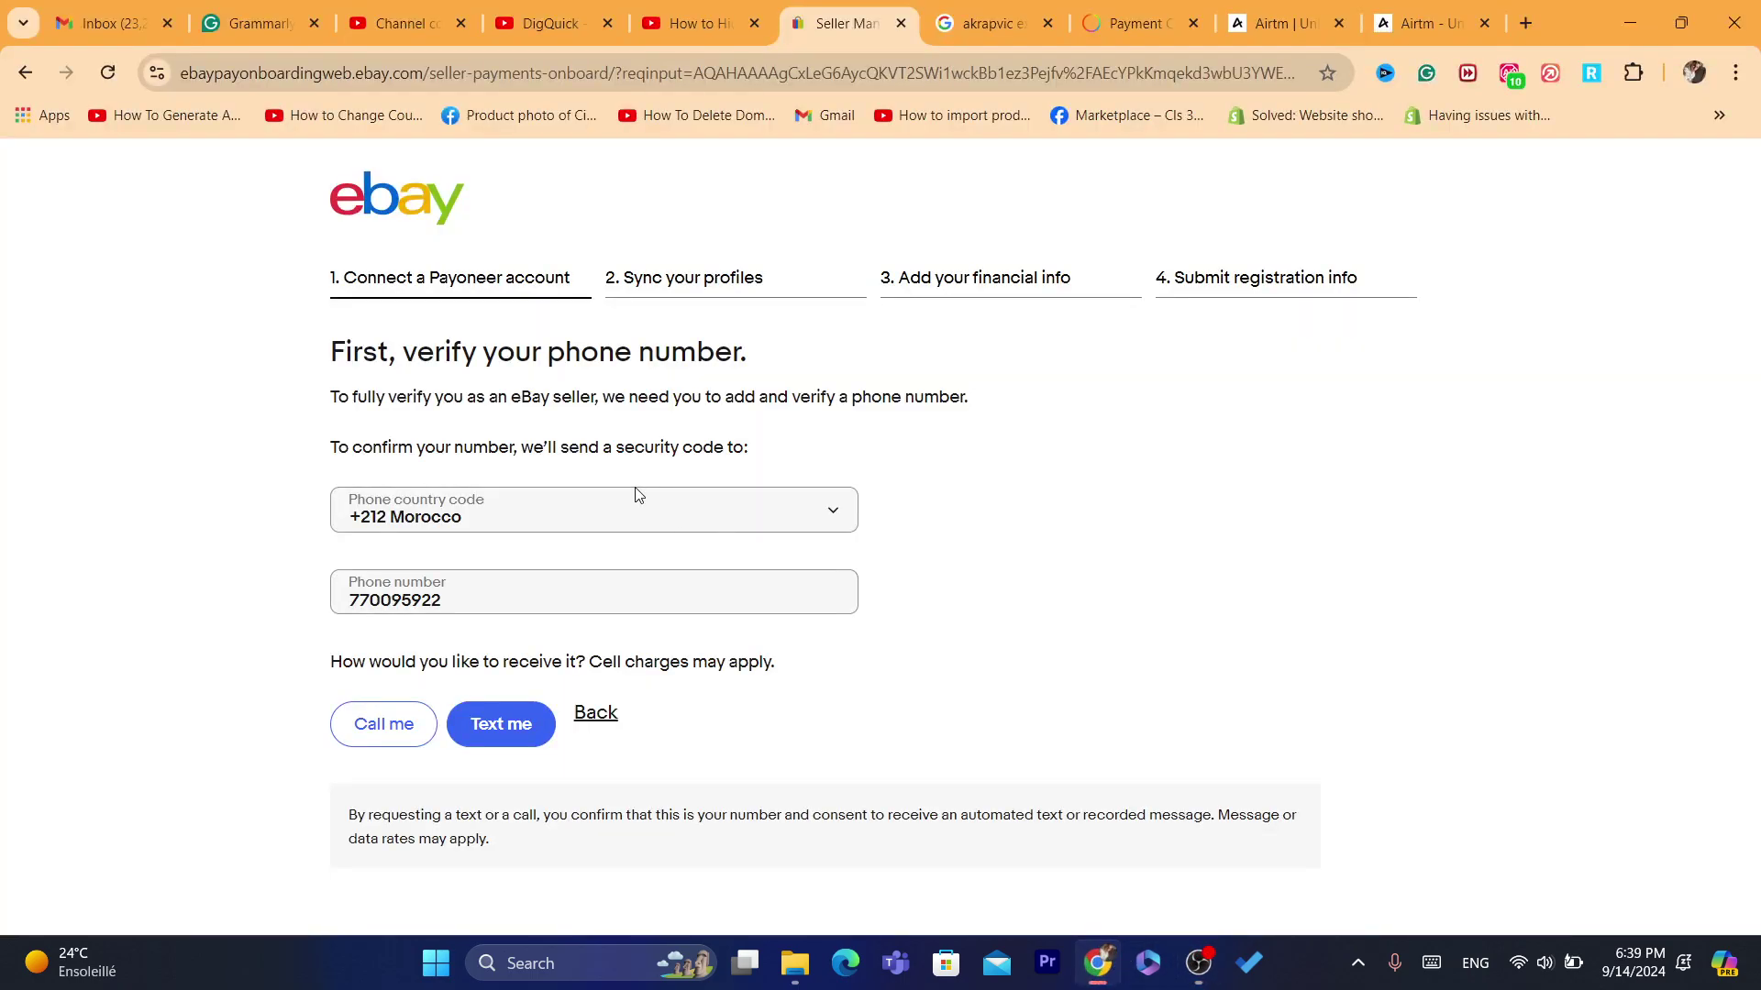
Step: Keep the Morocco +212 code, request a texted security code and enter it
left_click(638, 495)
left_click(208, 621)
triple_click(671, 282)
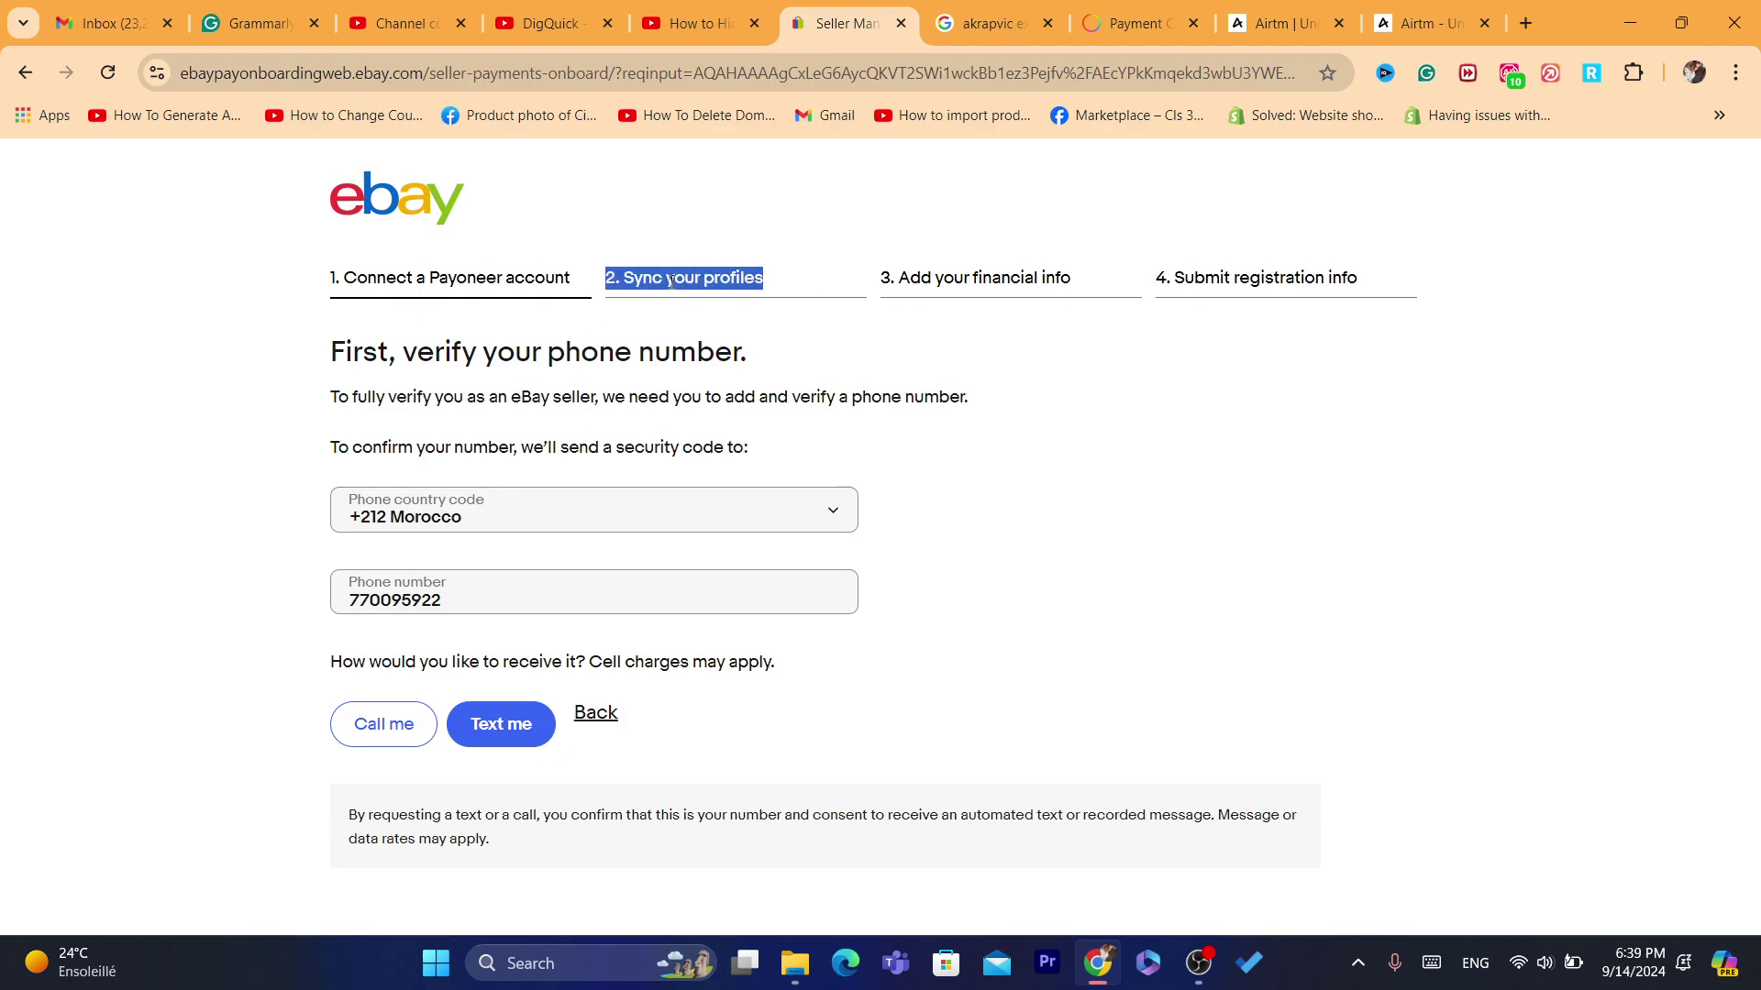
left_click(517, 736)
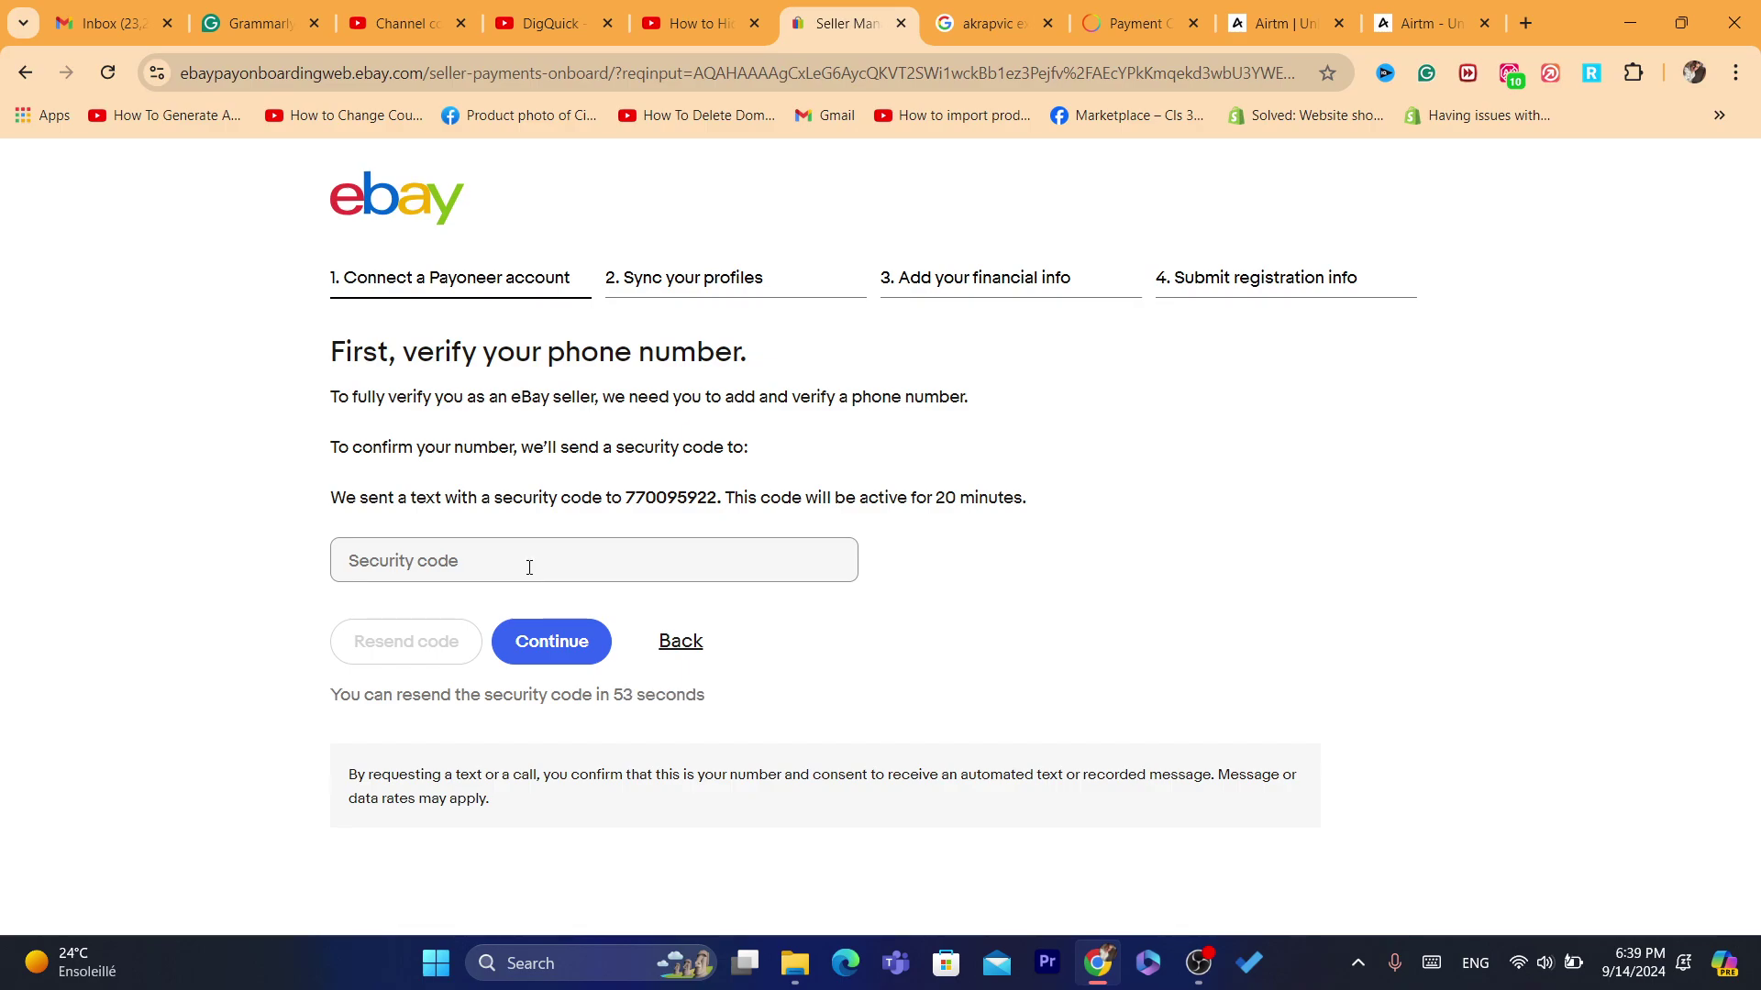
left_click(529, 568)
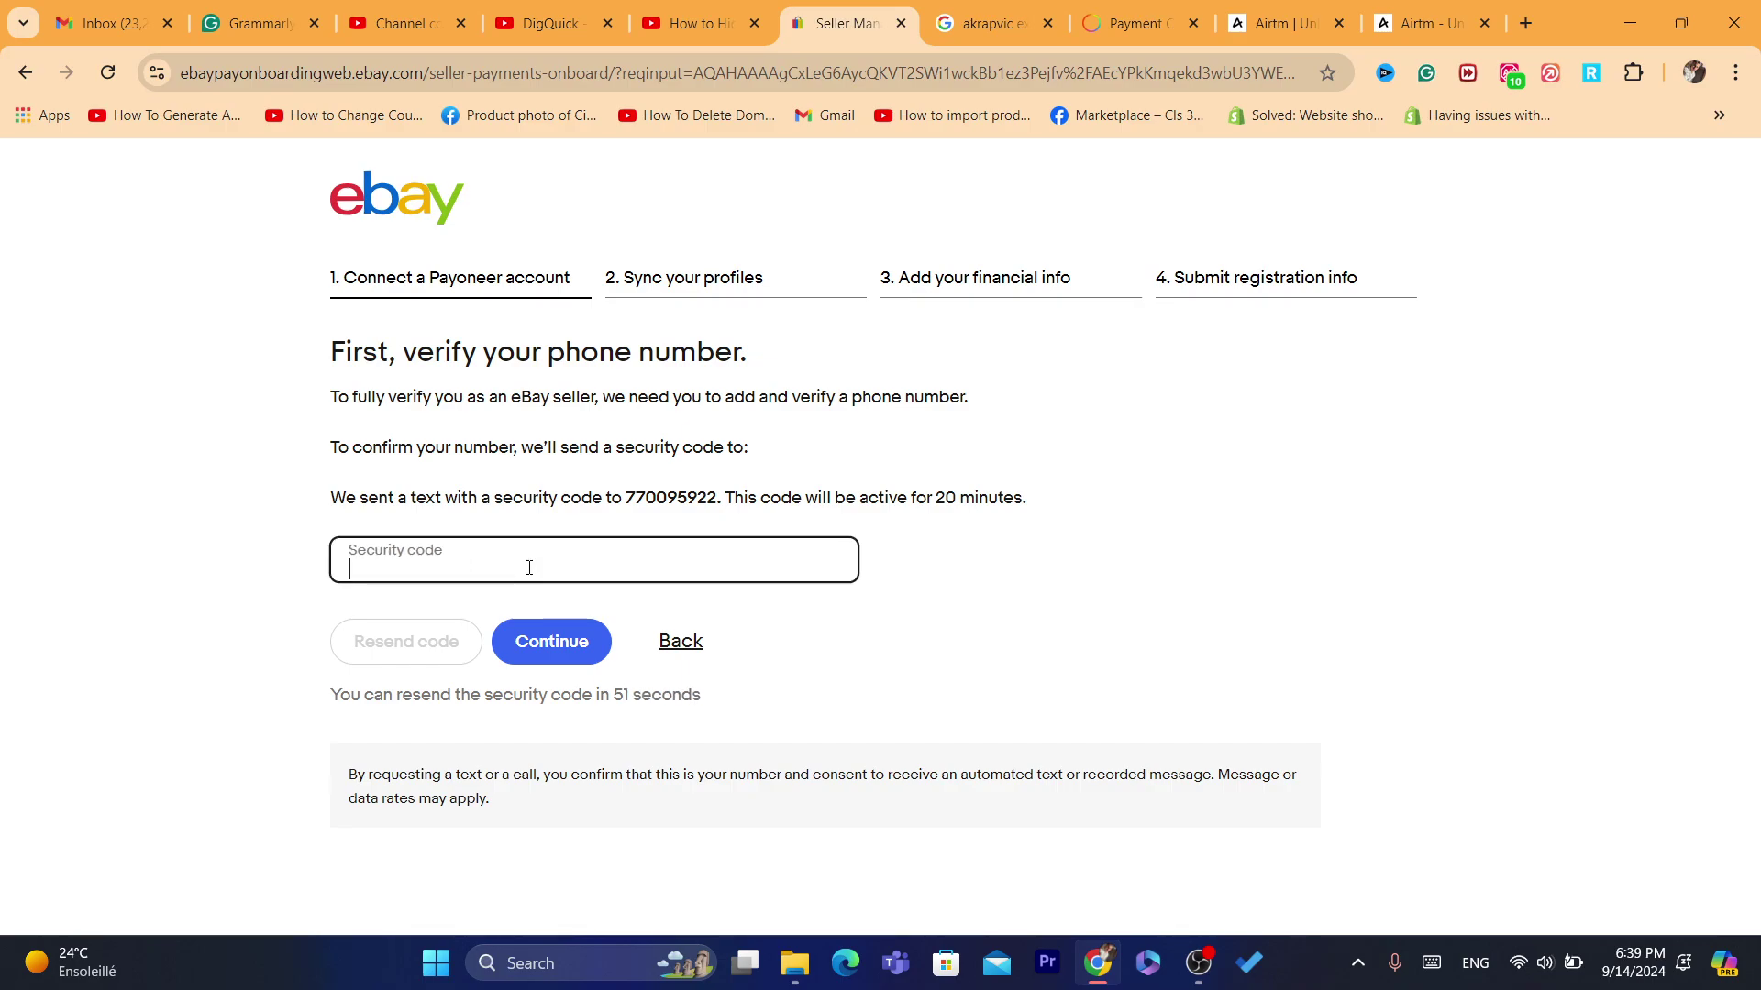
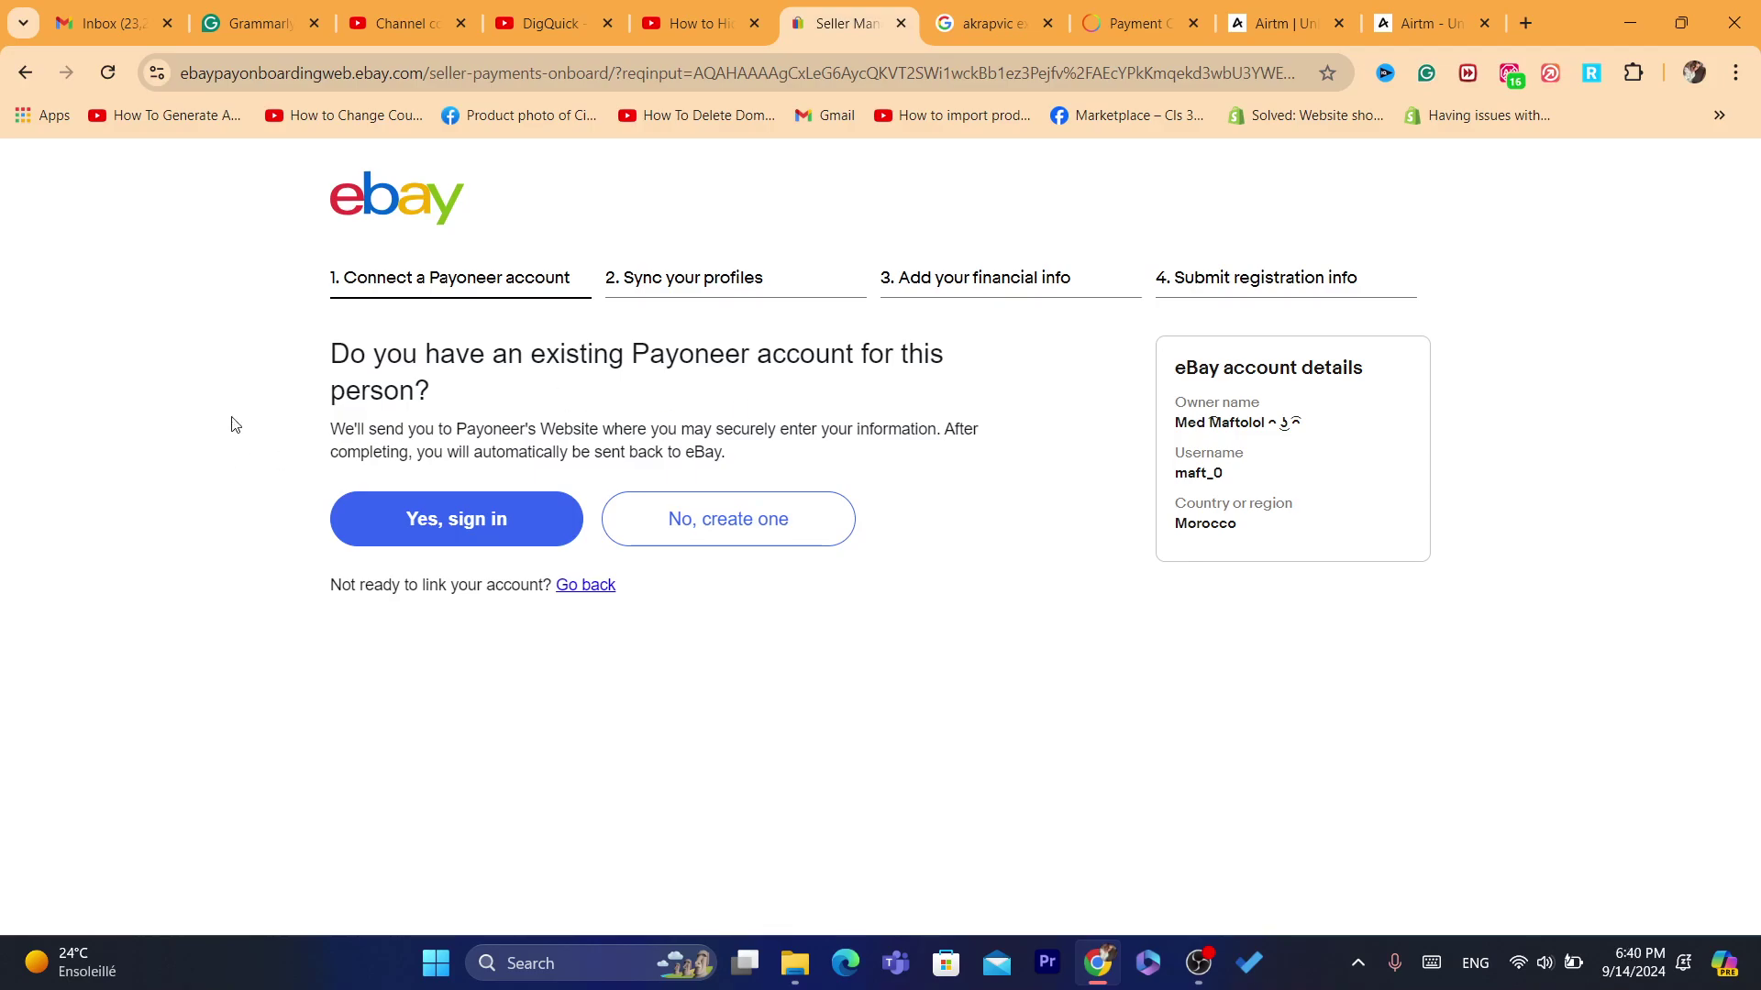
triple_click(450, 397)
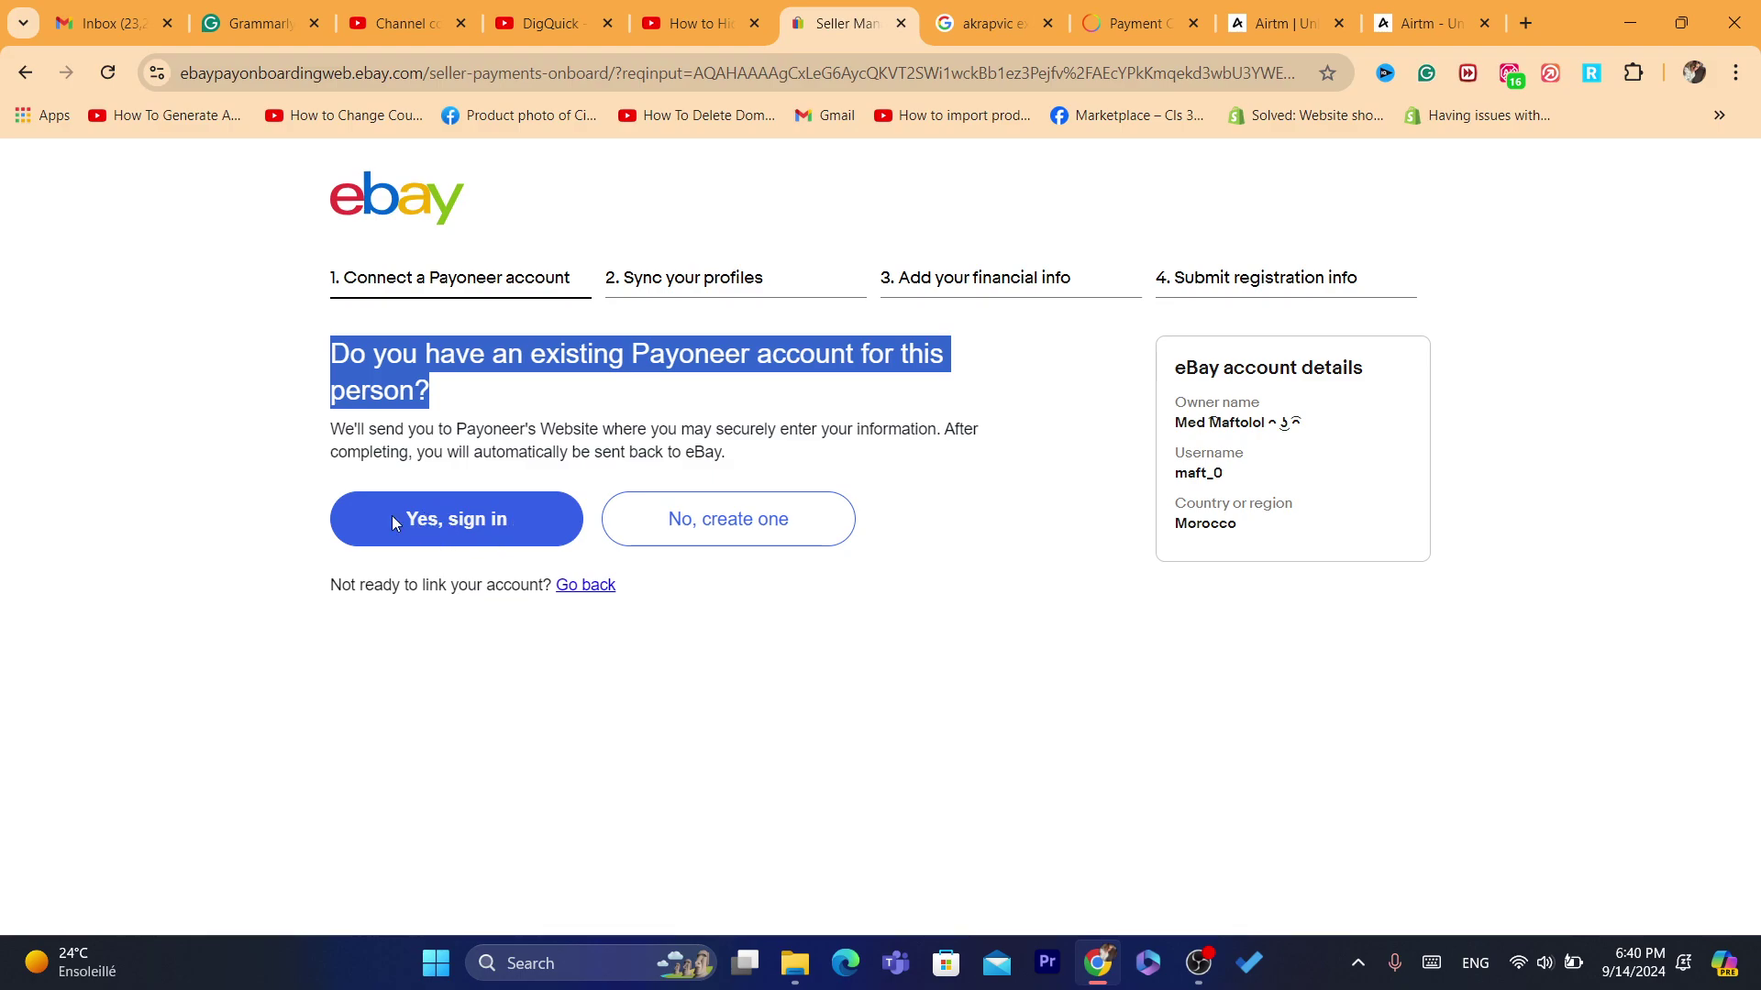
left_click(467, 538)
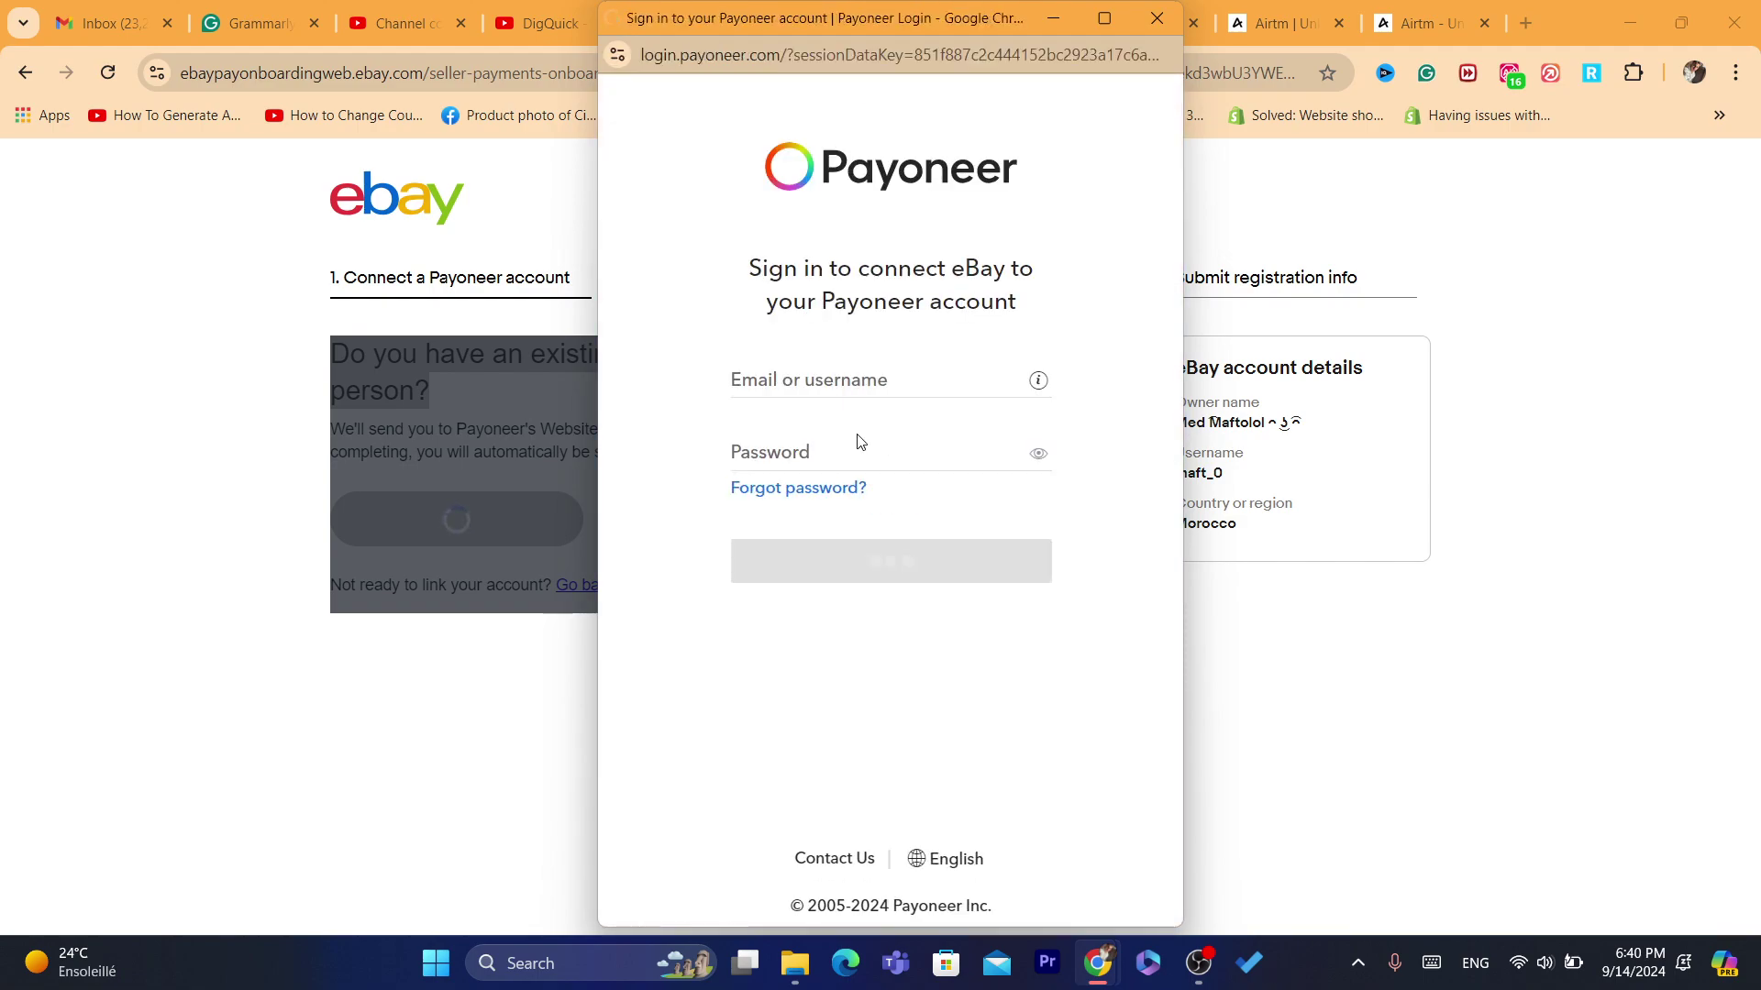
left_click(782, 459)
left_click(1157, 19)
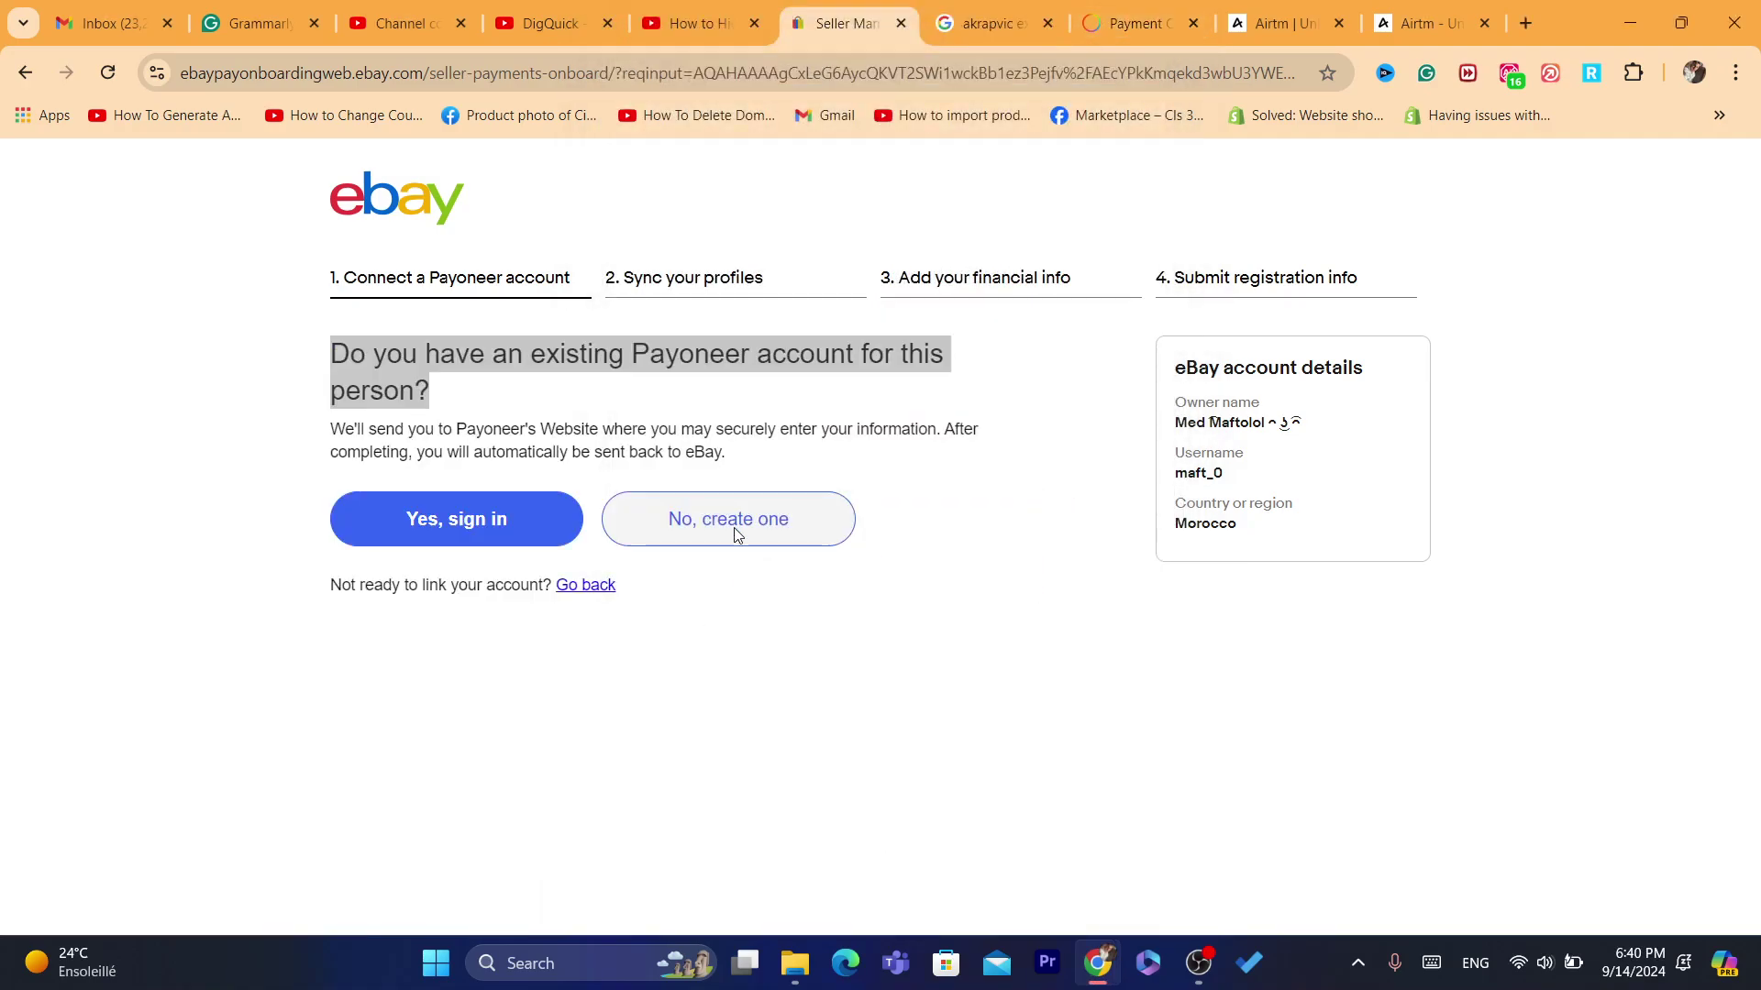
left_click(724, 528)
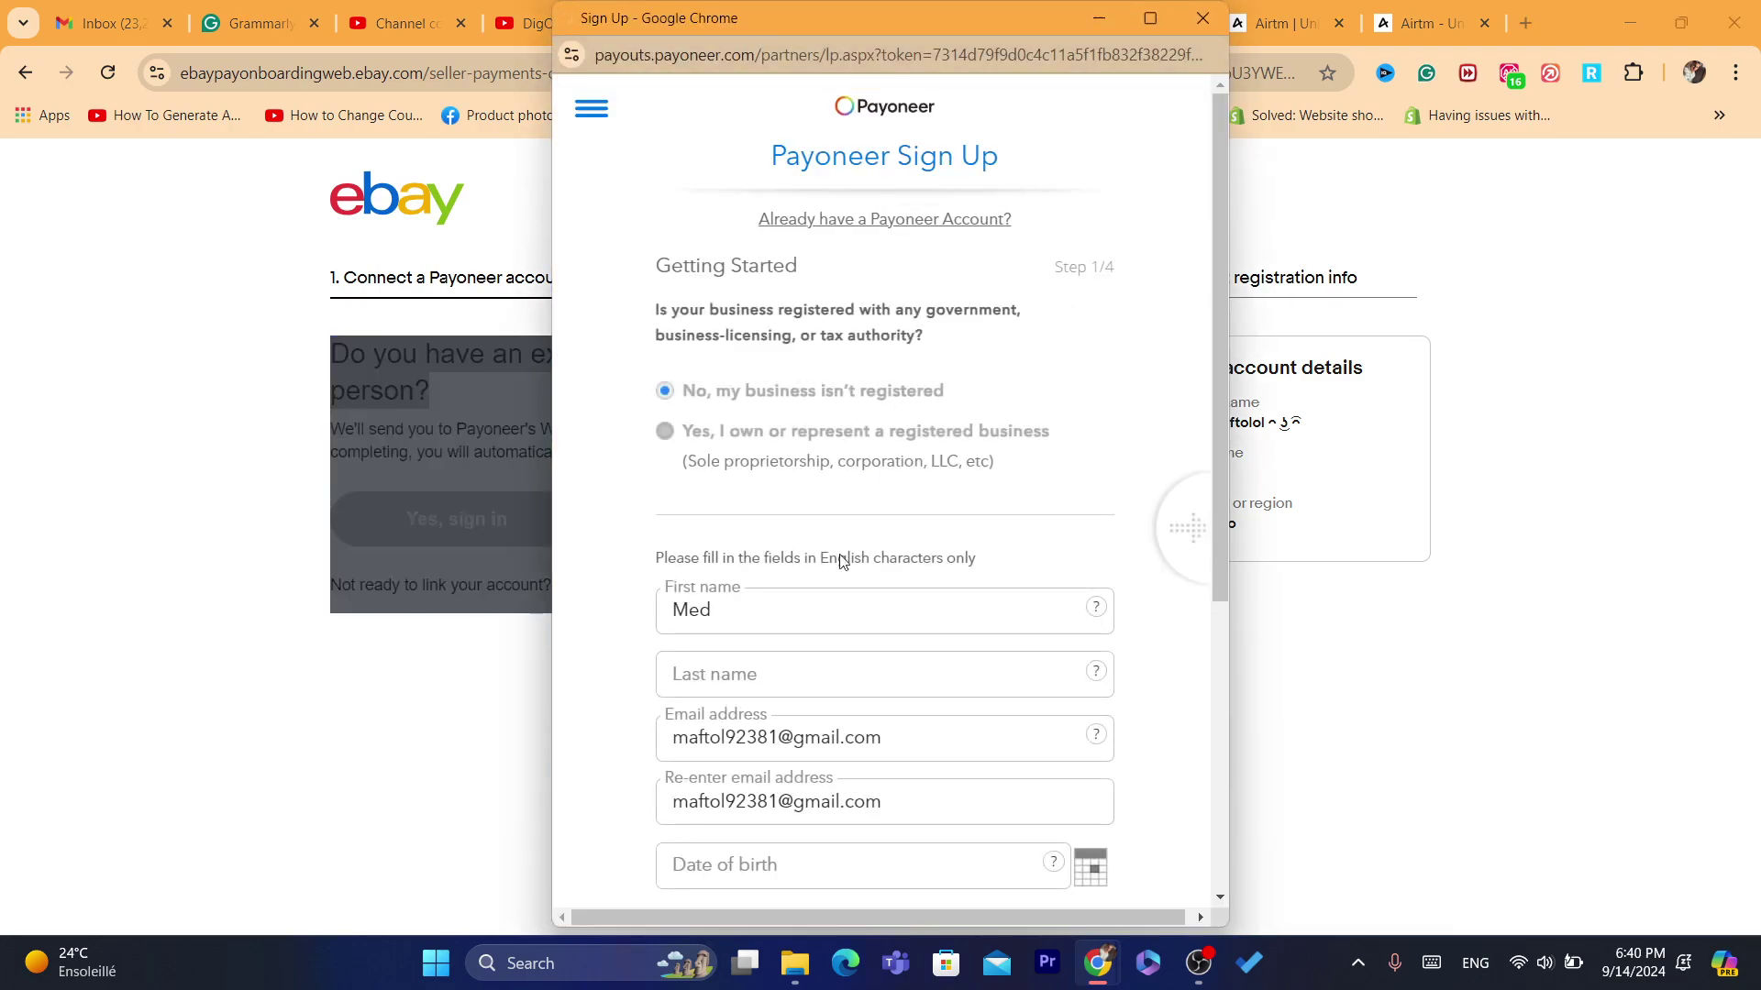
left_click_drag(1223, 447, 1241, 559)
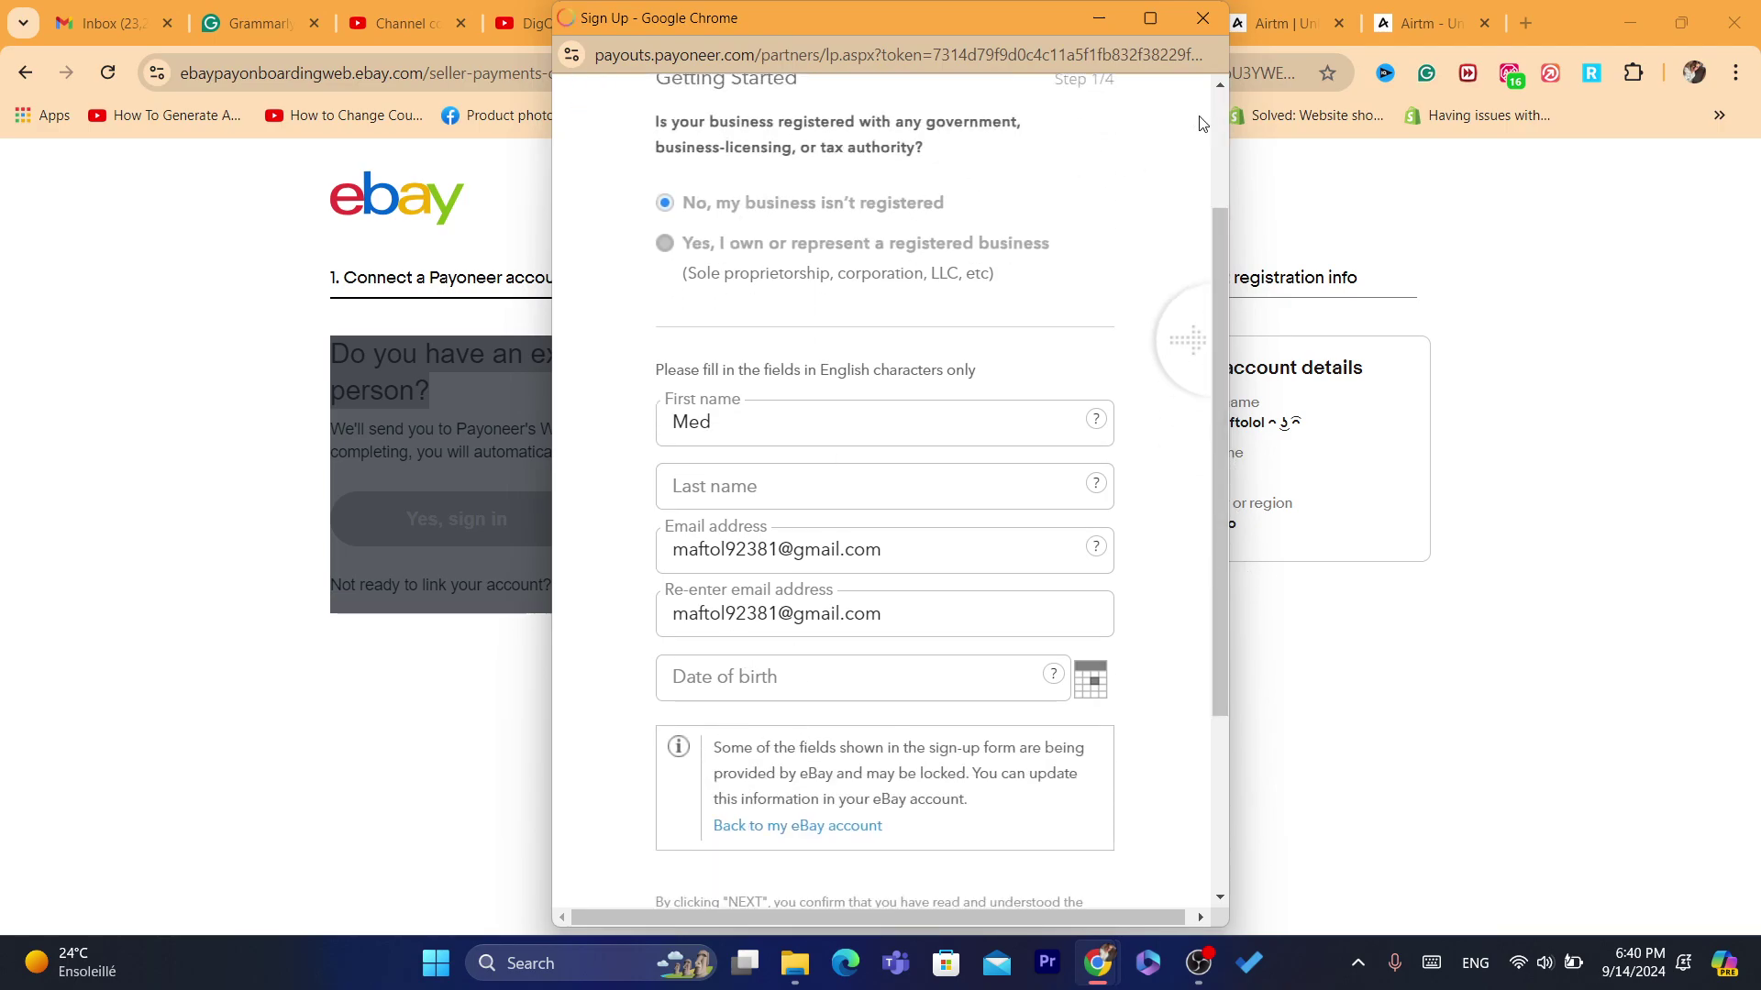
left_click(1204, 20)
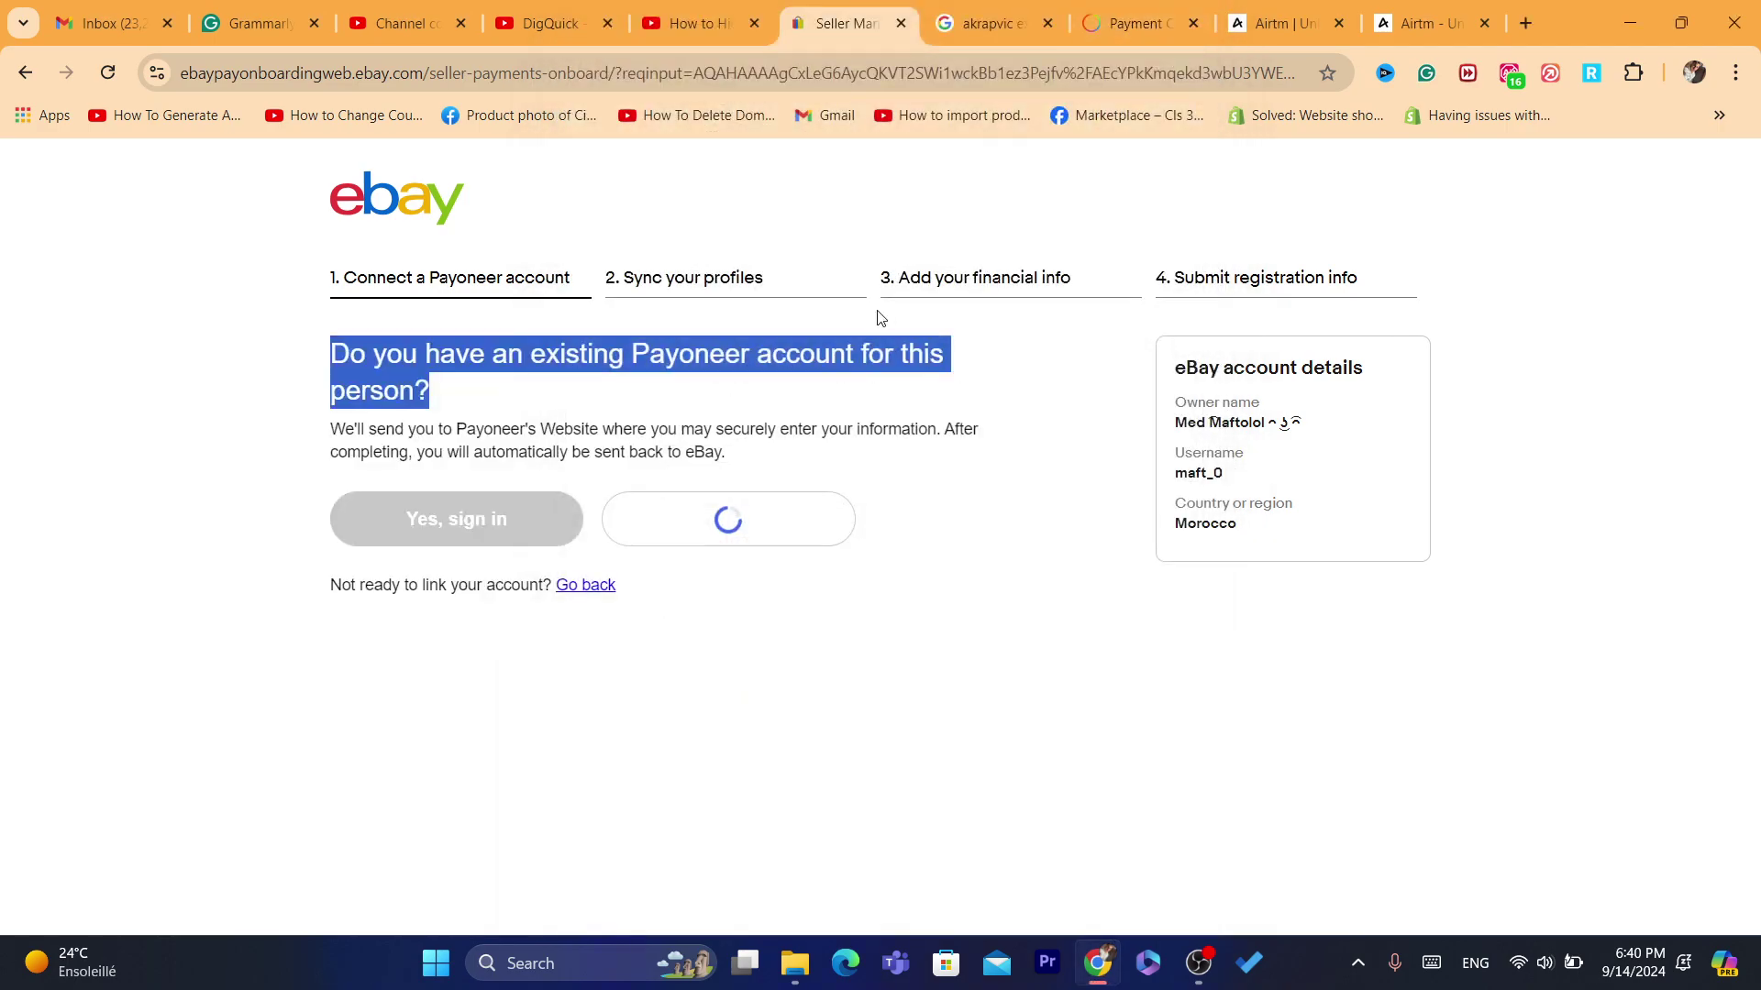
left_click(1025, 411)
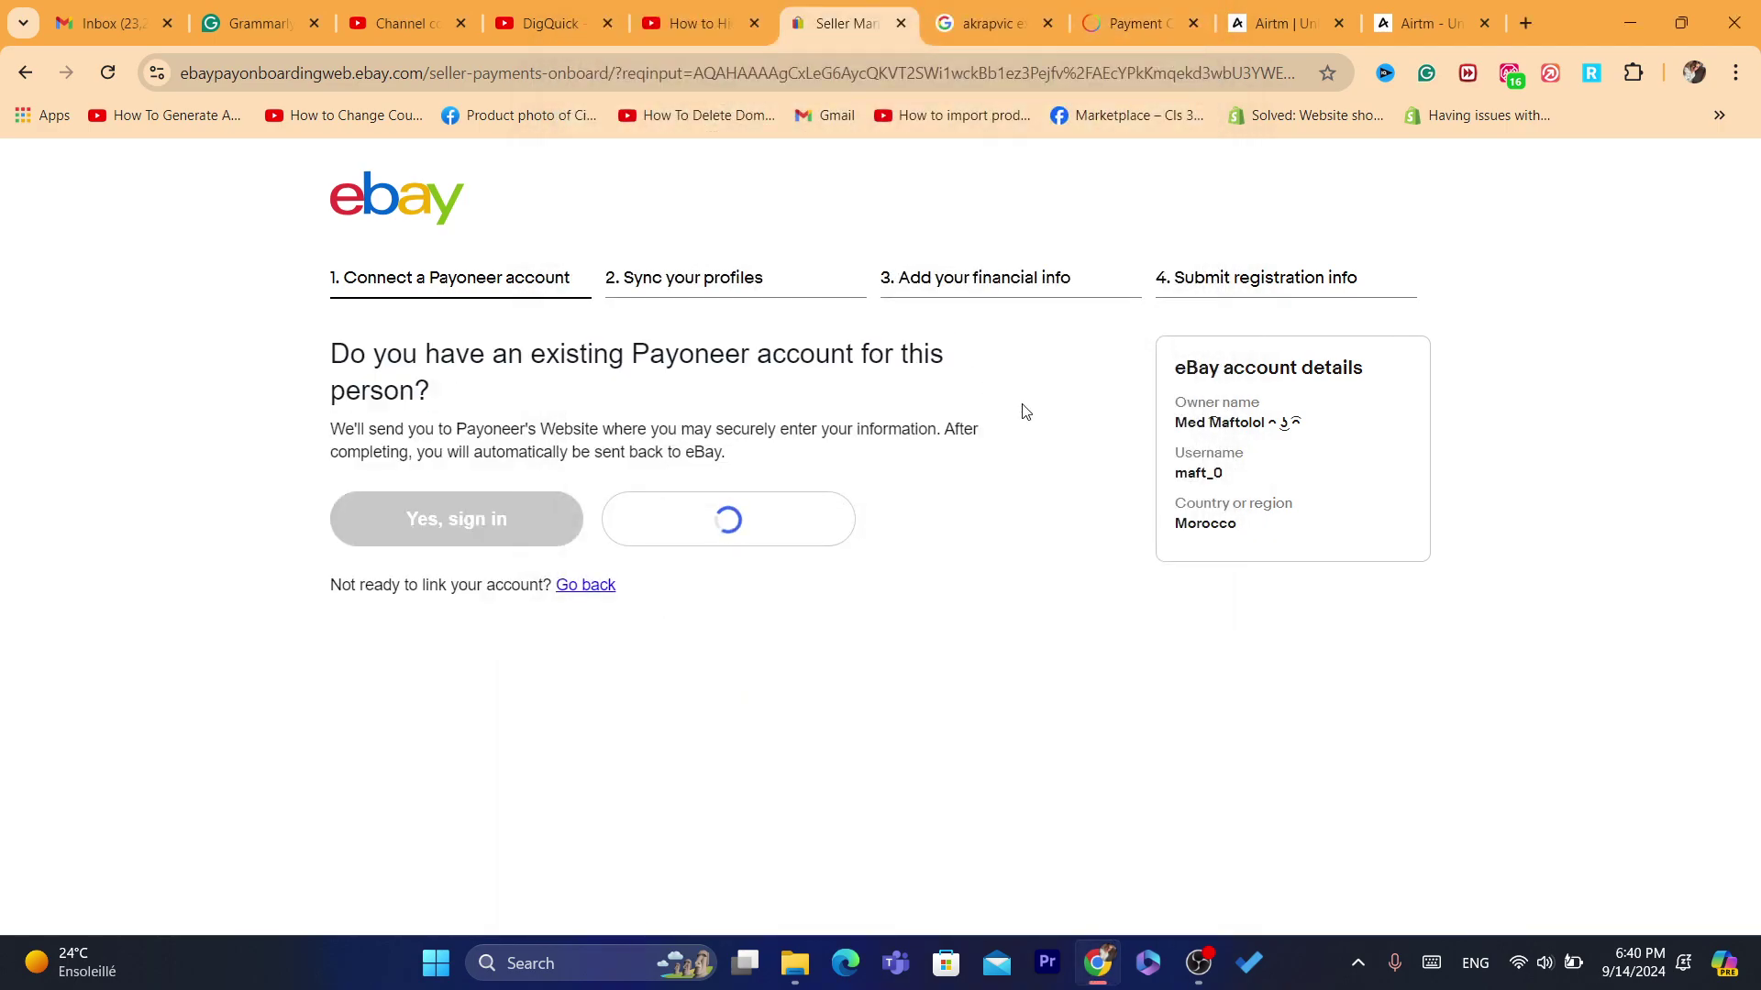
triple_click(981, 278)
left_click(852, 218)
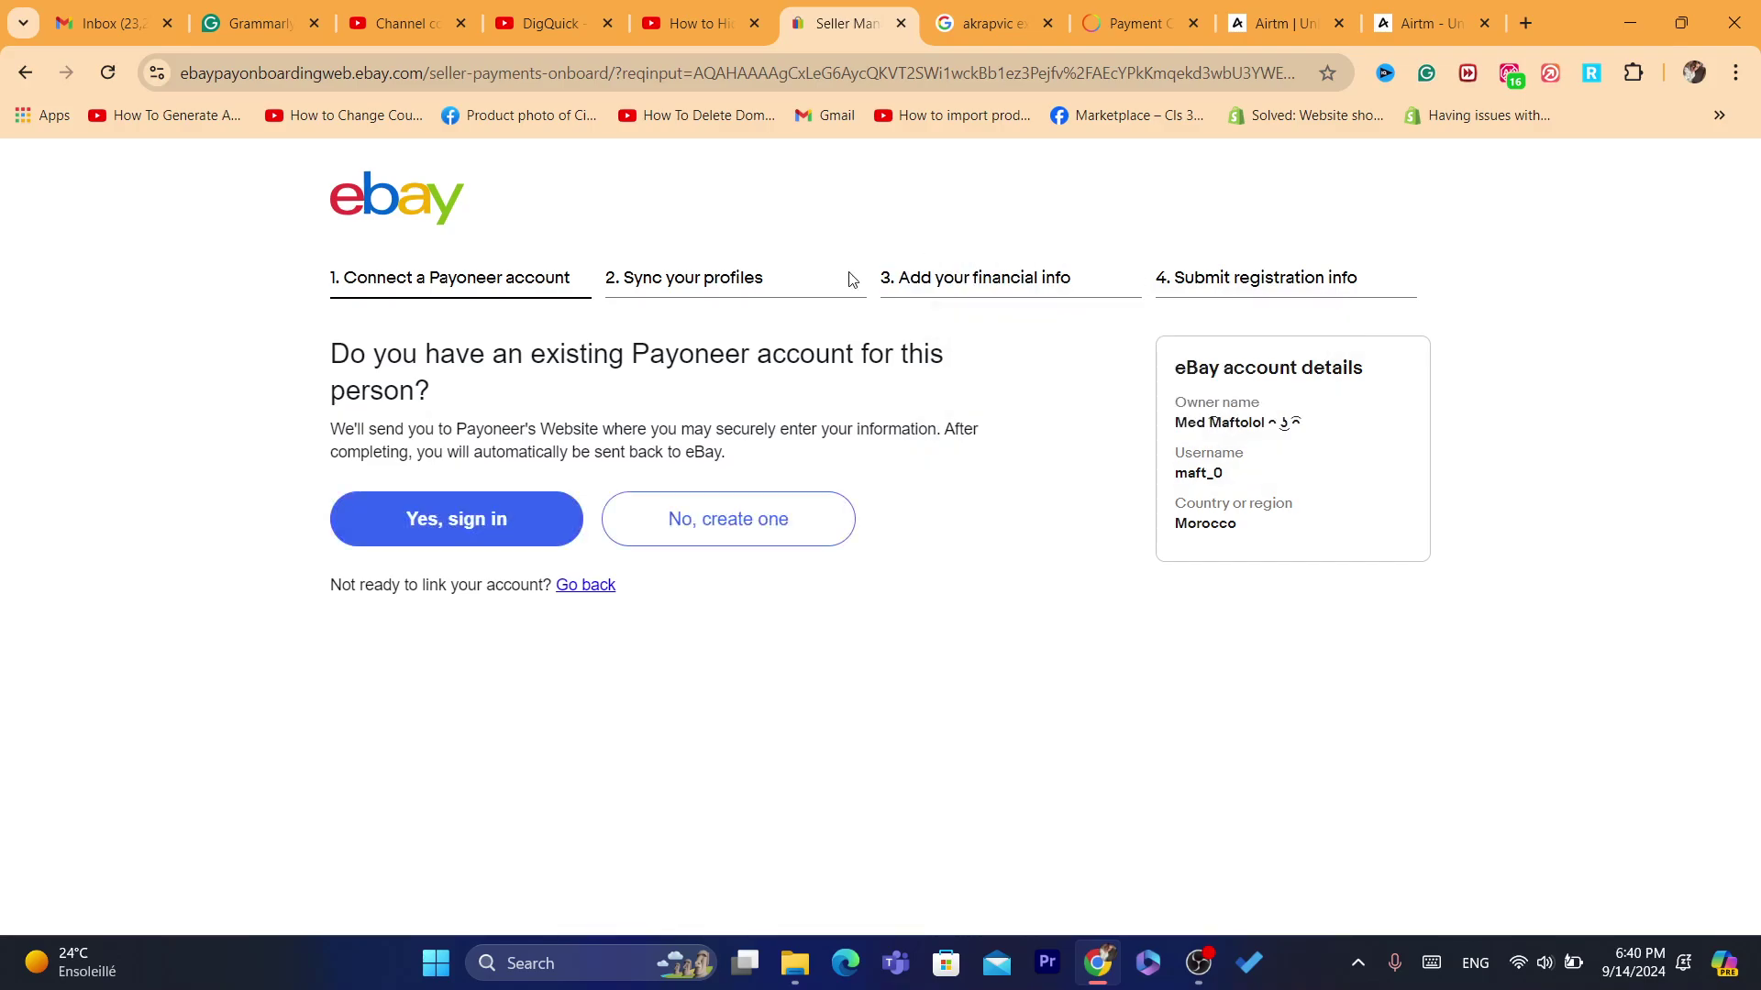
triple_click(771, 372)
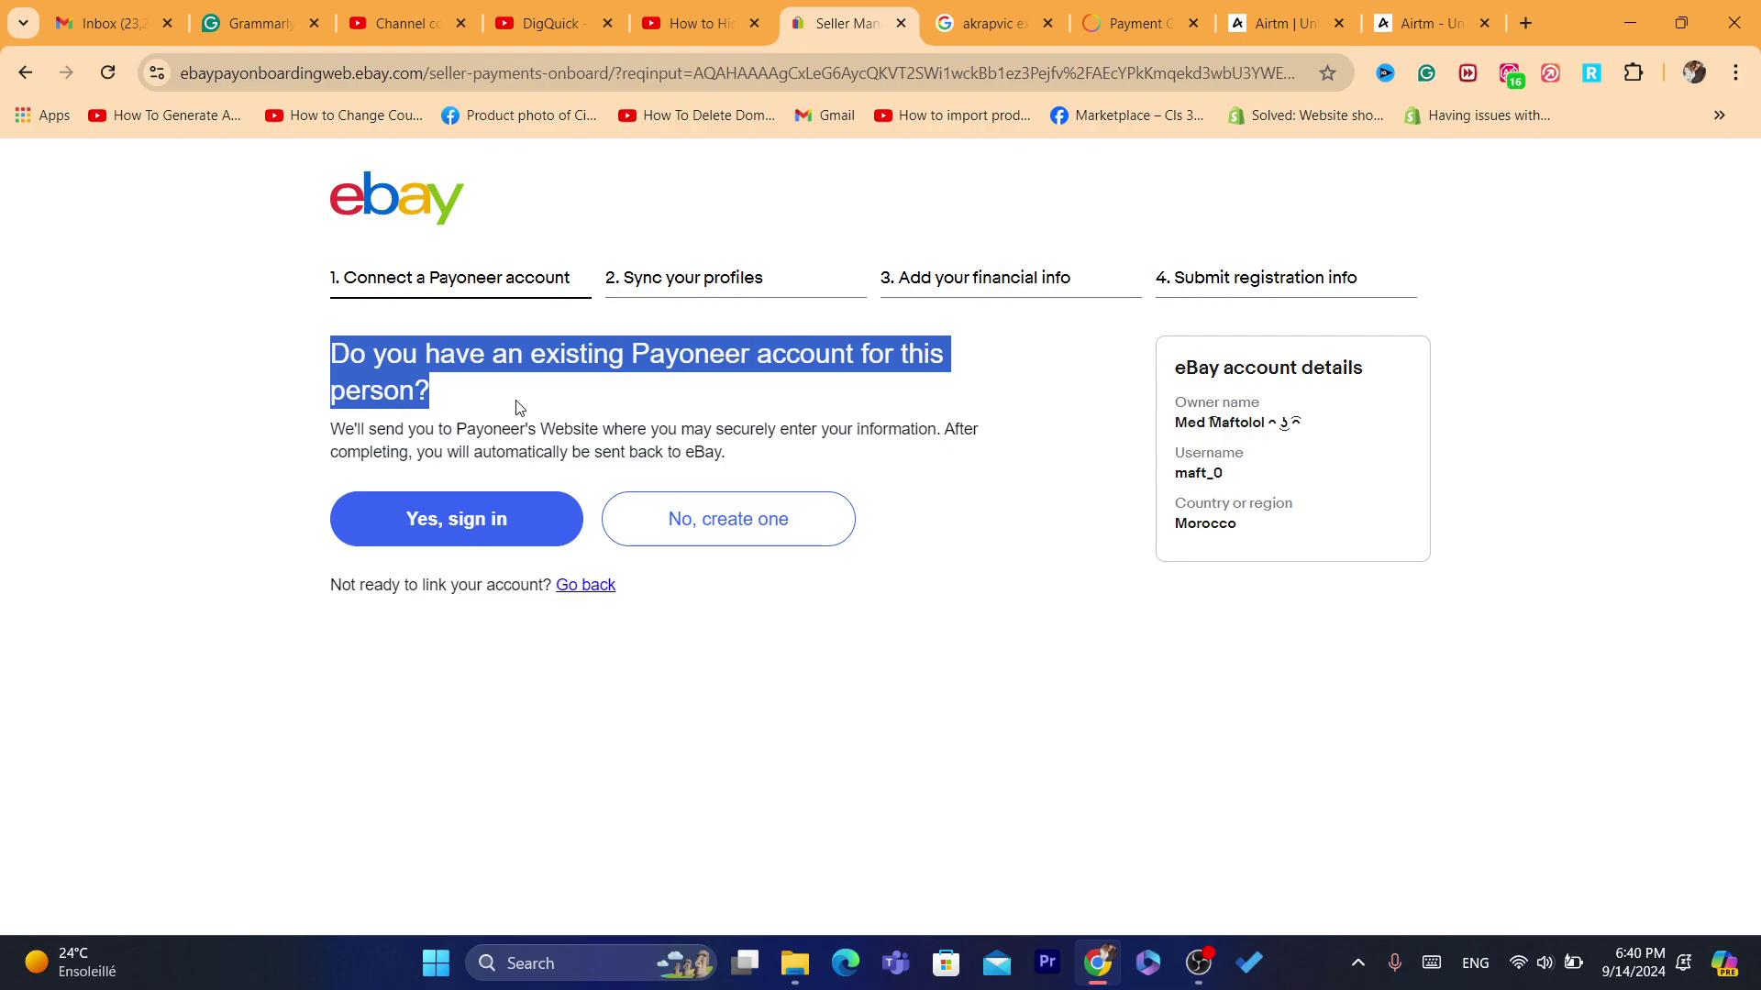
Step: Open Payoneer sign-in in a new page, then check the eBay onboarding page address
left_click(1137, 23)
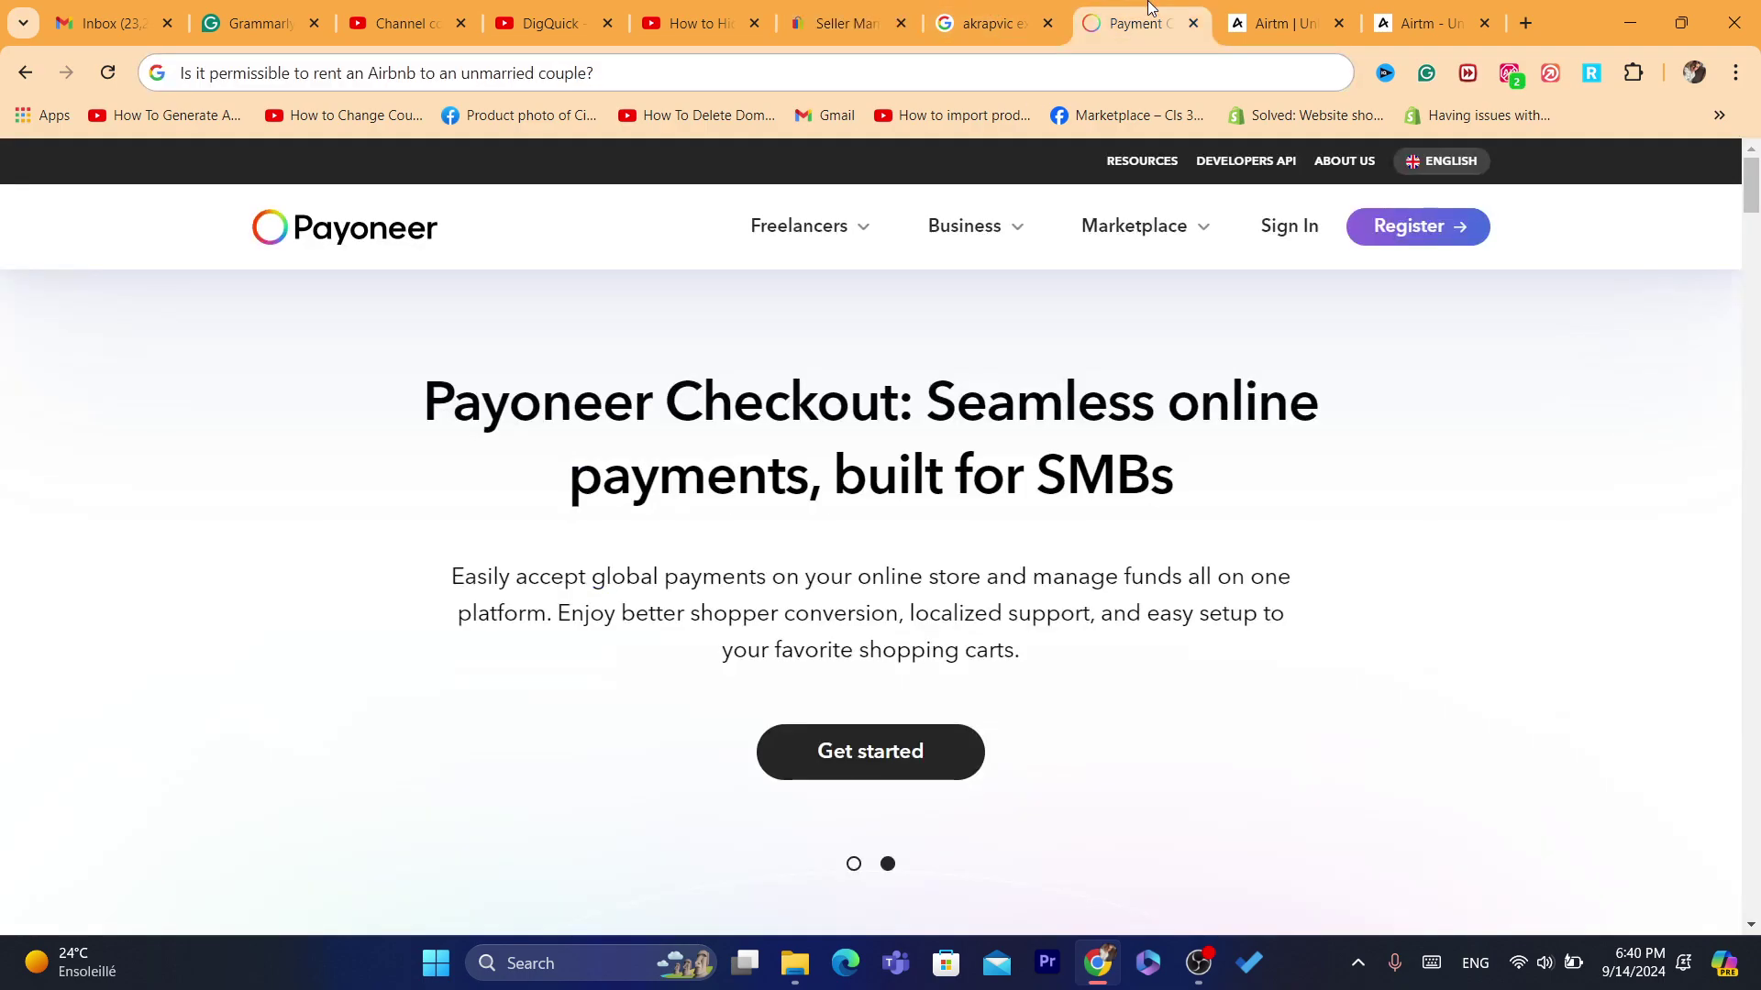
left_click(1289, 229)
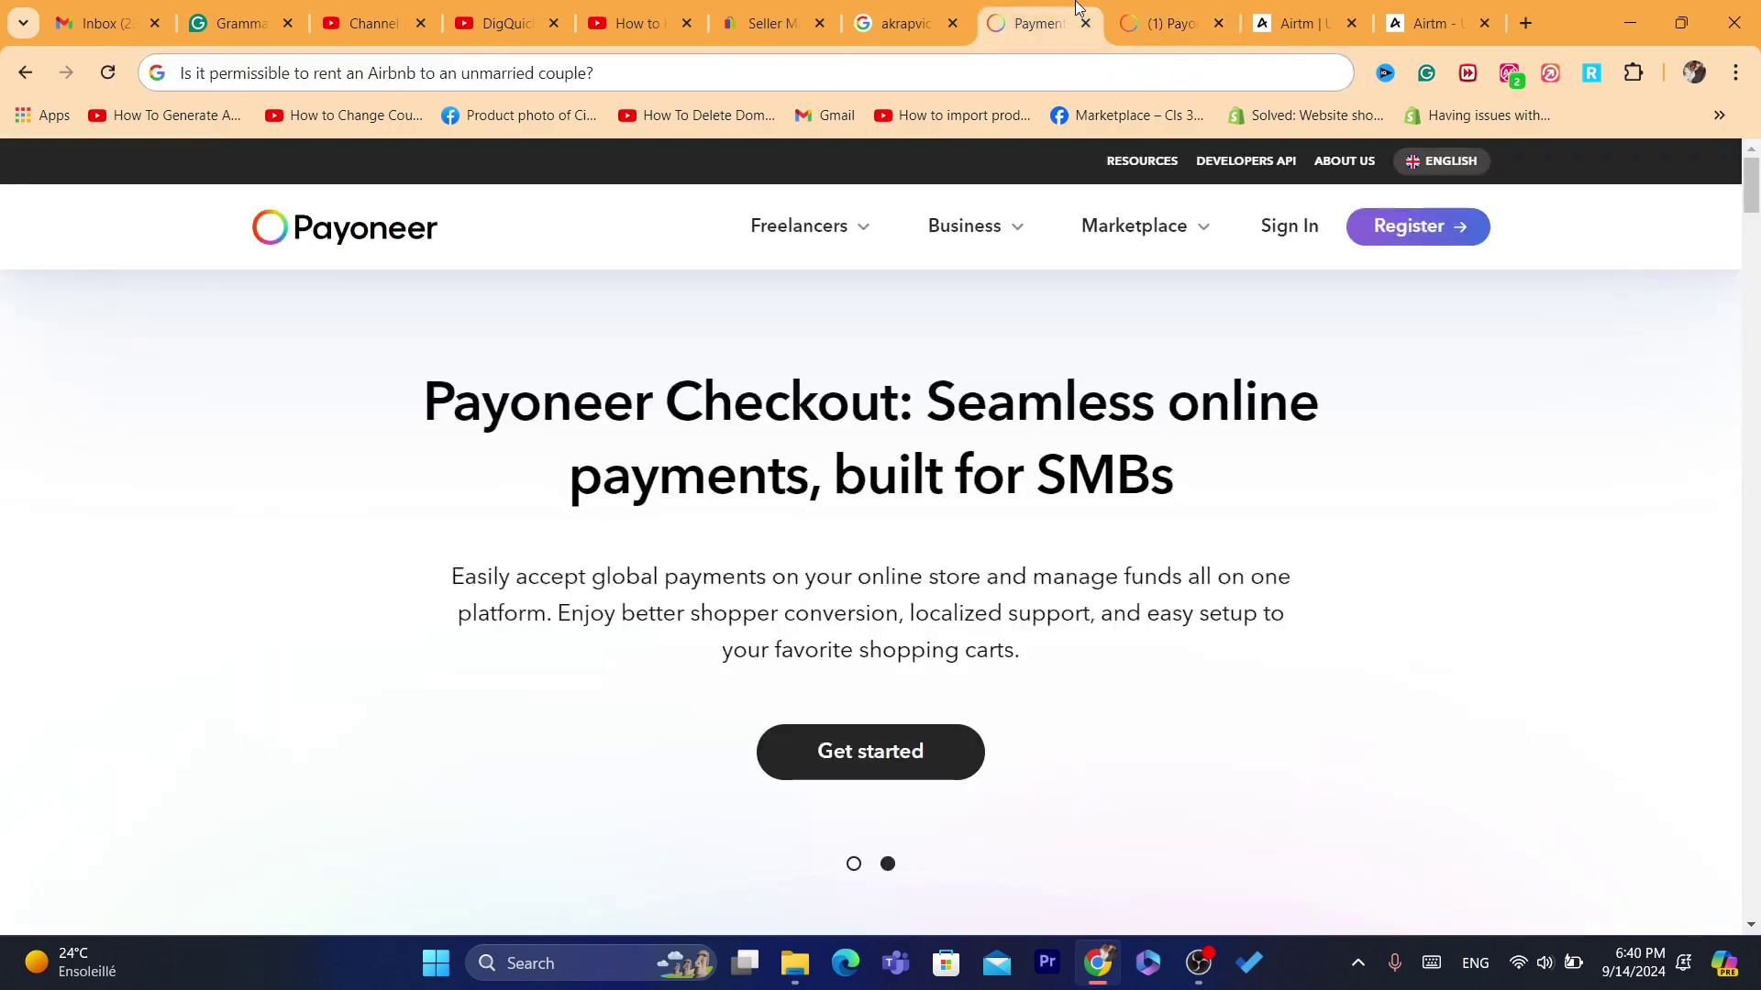
left_click(908, 23)
left_click(754, 7)
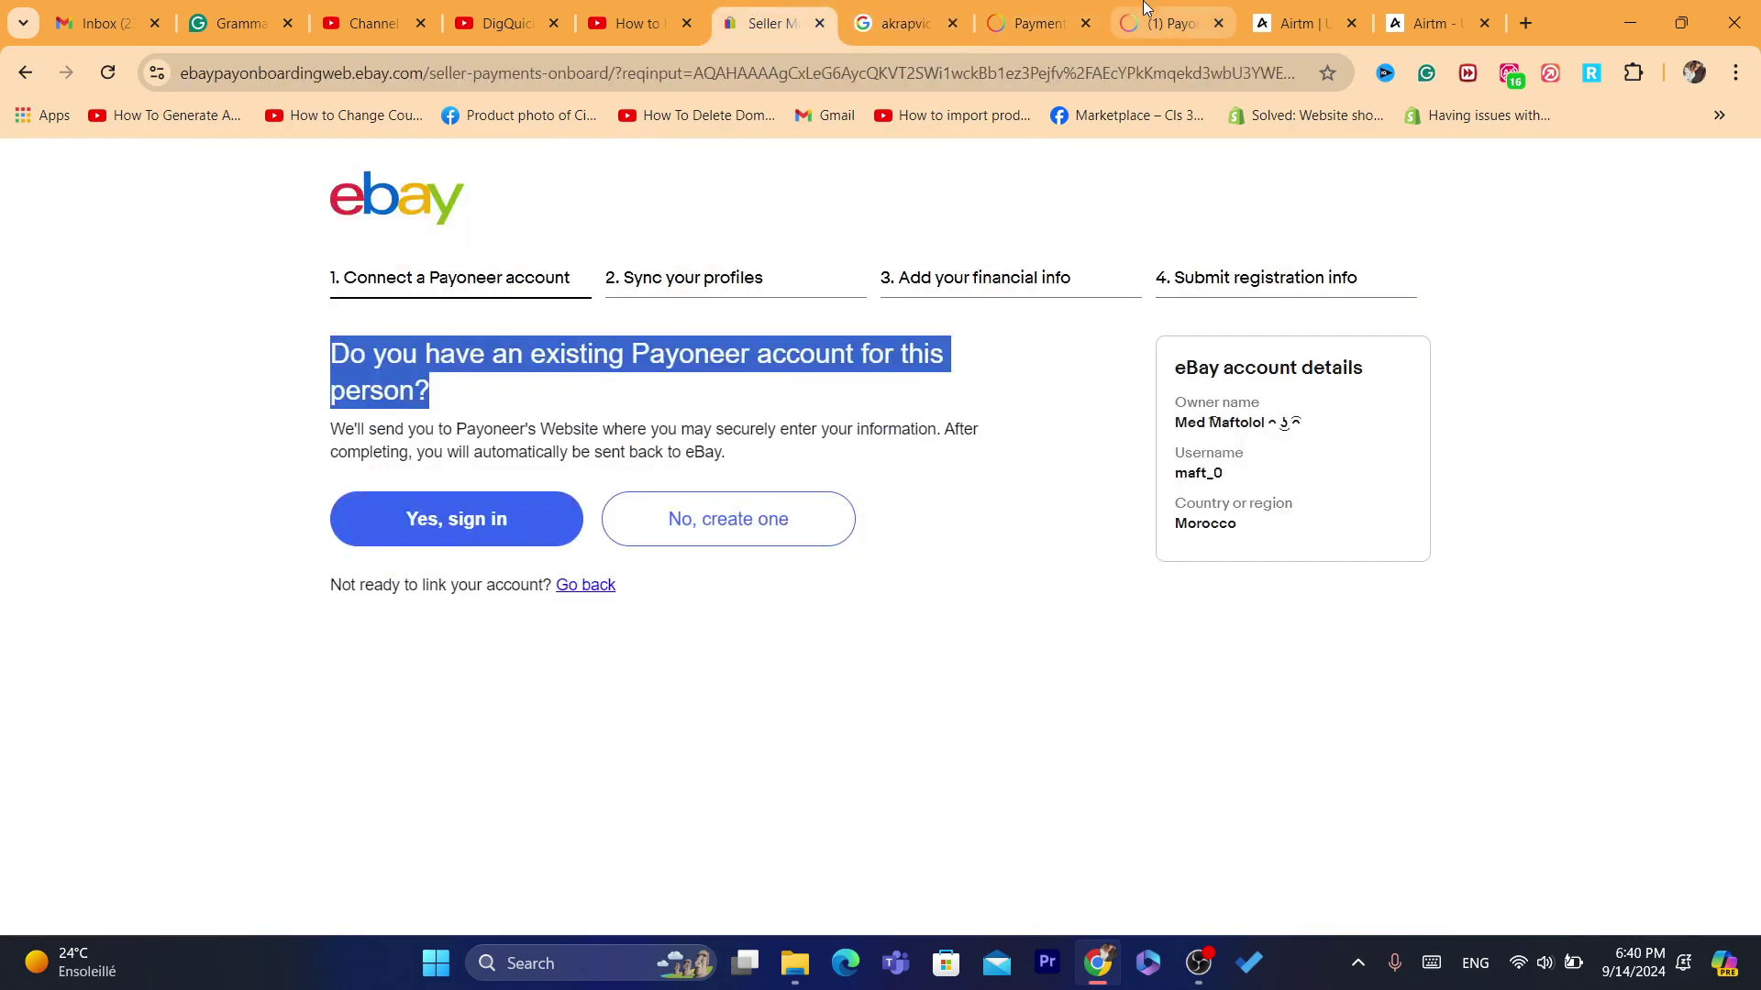
left_click(1129, 76)
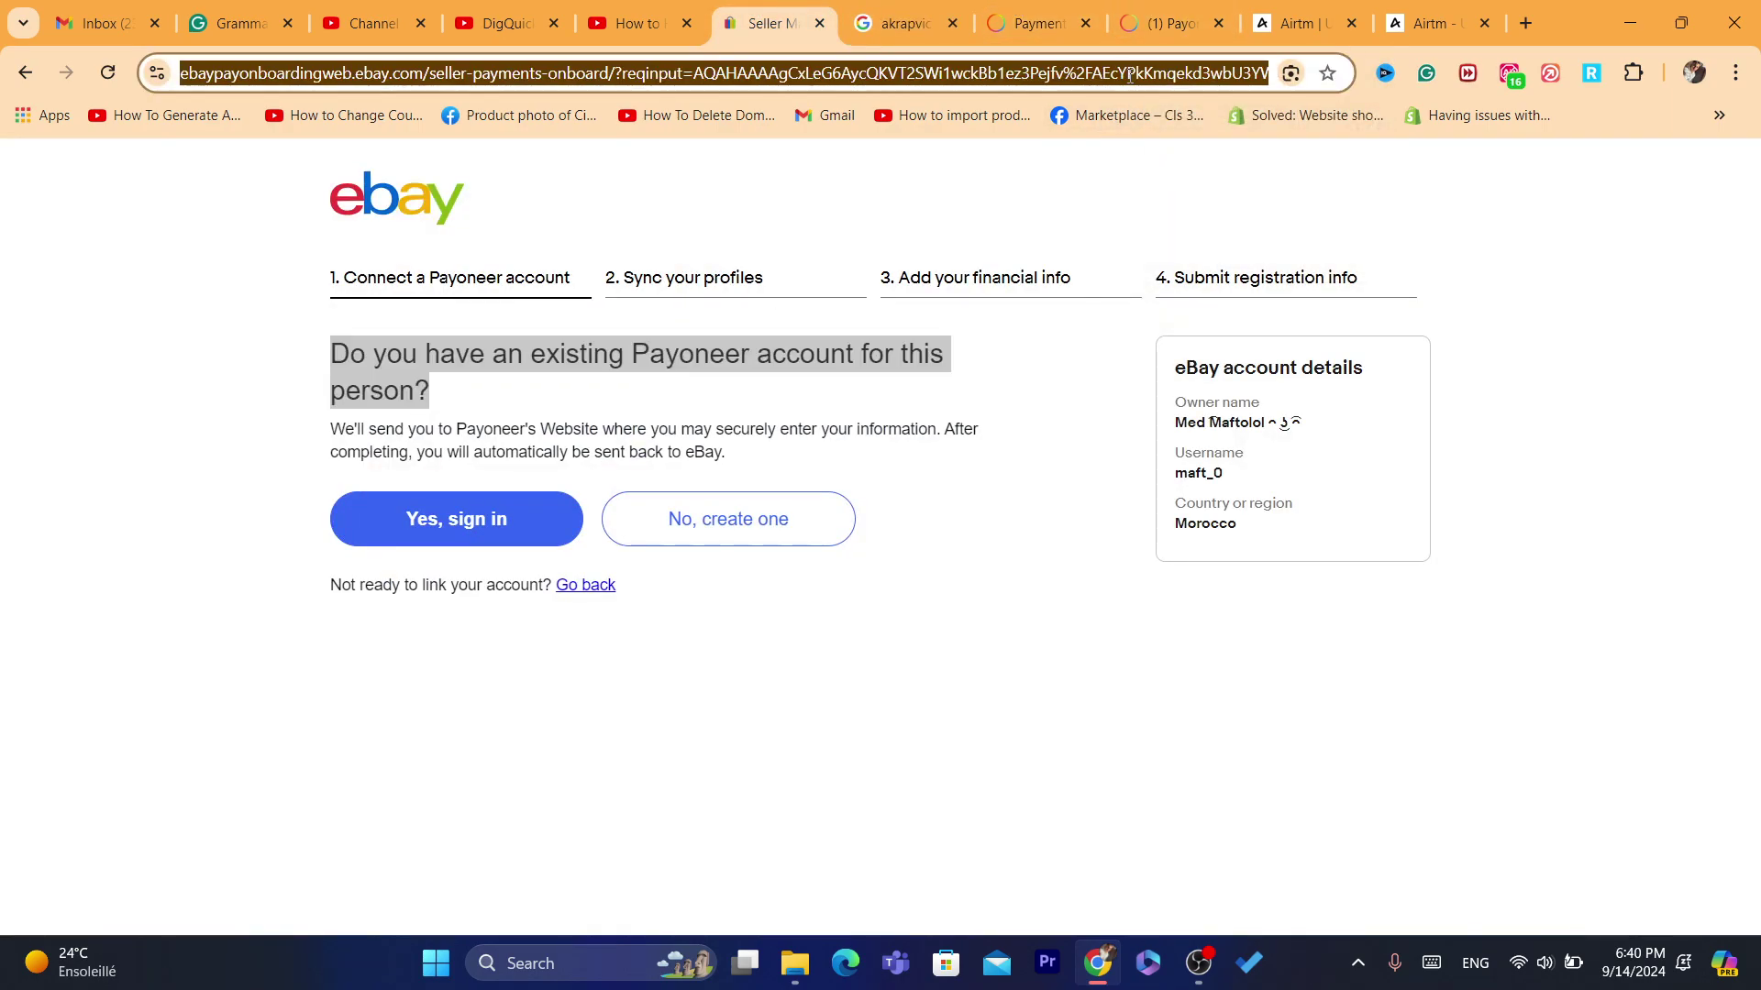
Step: In the Payoneer account, open the EUR virtual card details under Get paid > Payoneer cards
left_click(1166, 23)
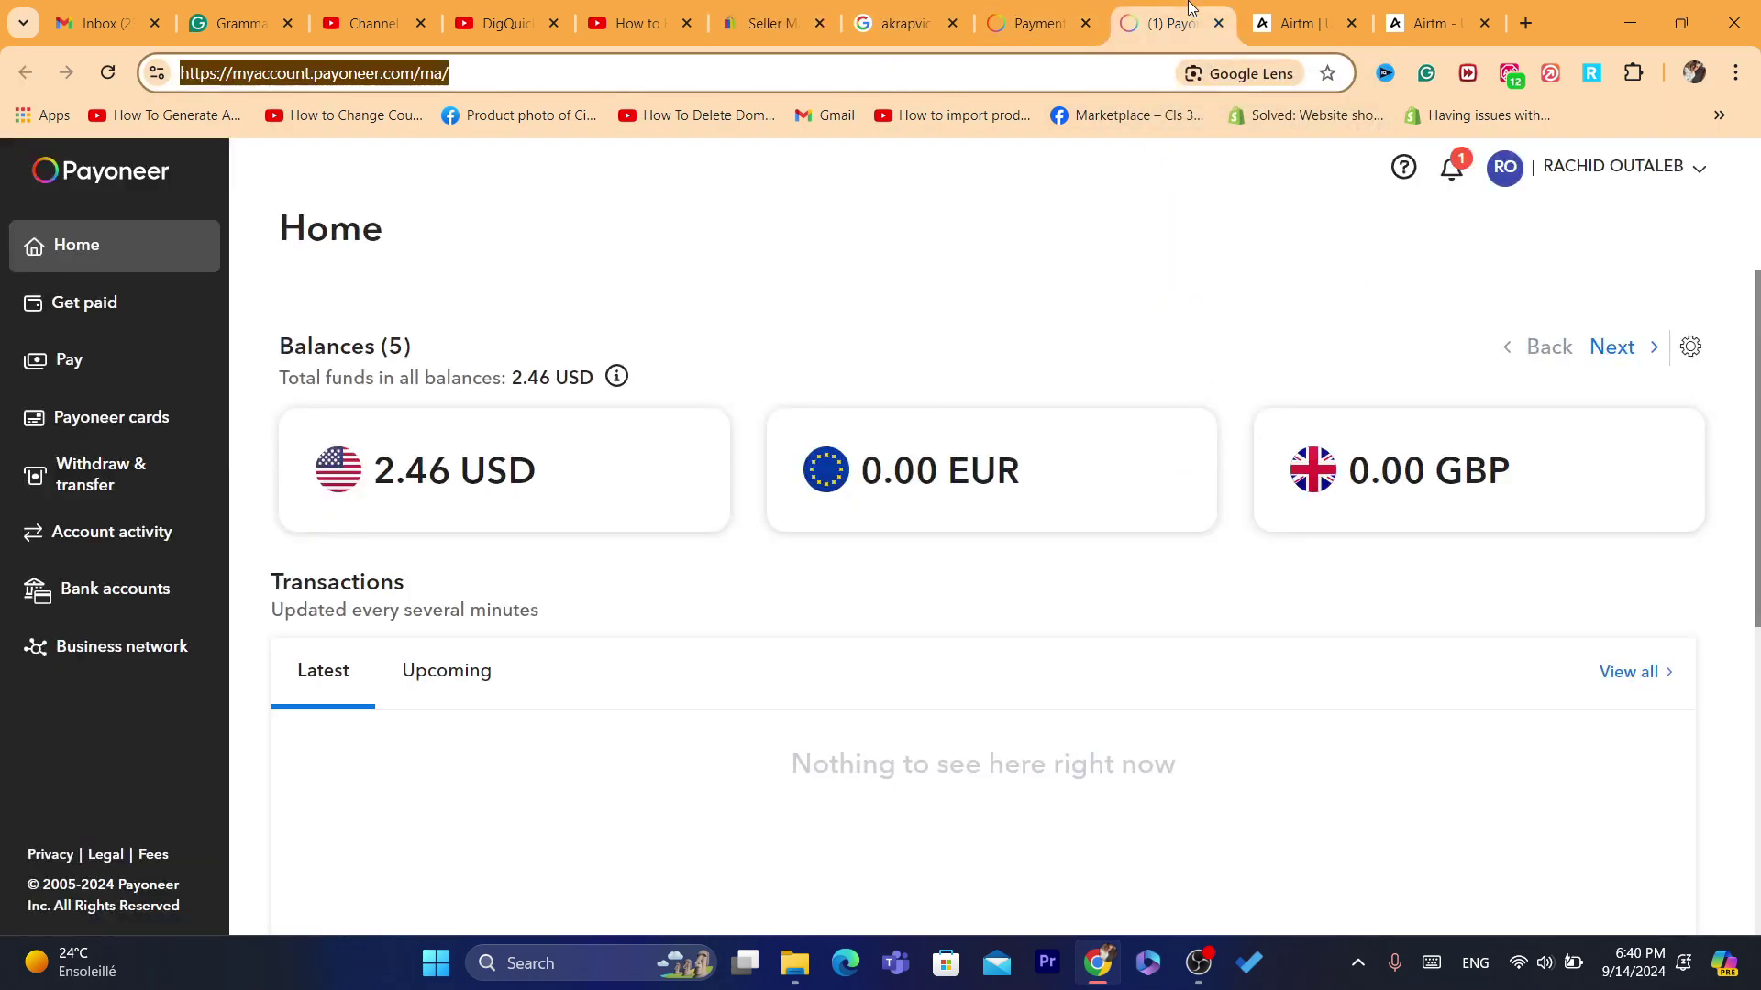
left_click(76, 309)
left_click(62, 405)
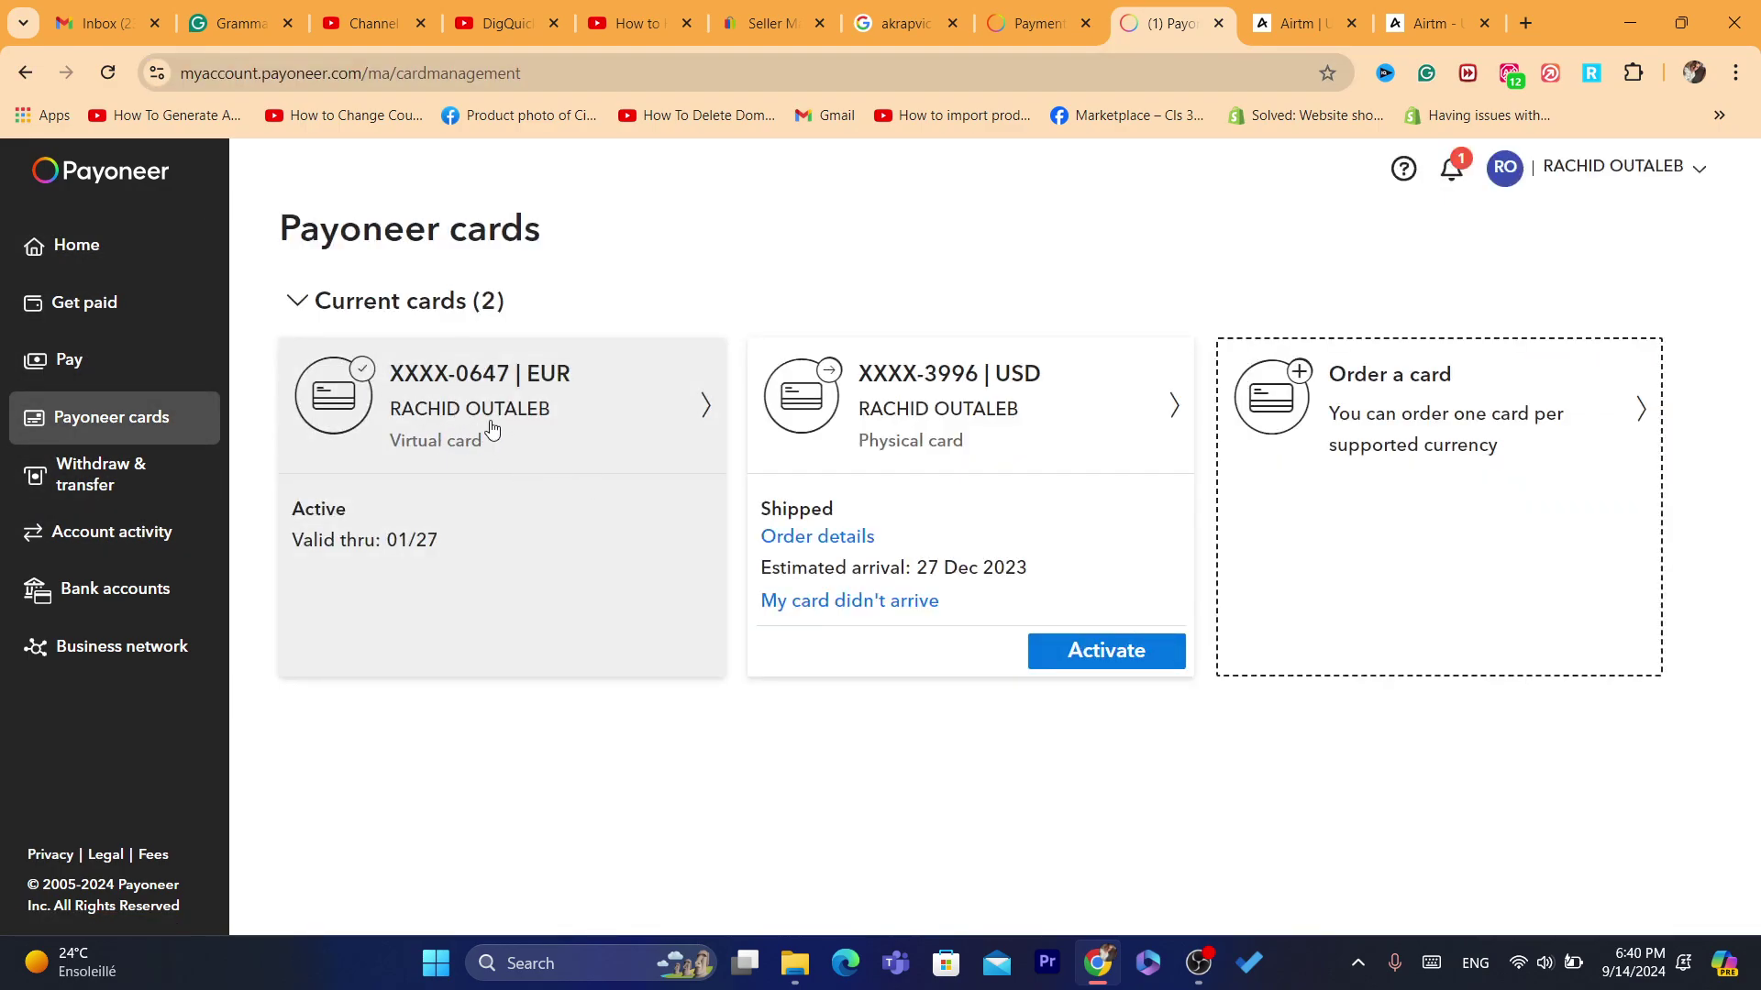
left_click(438, 459)
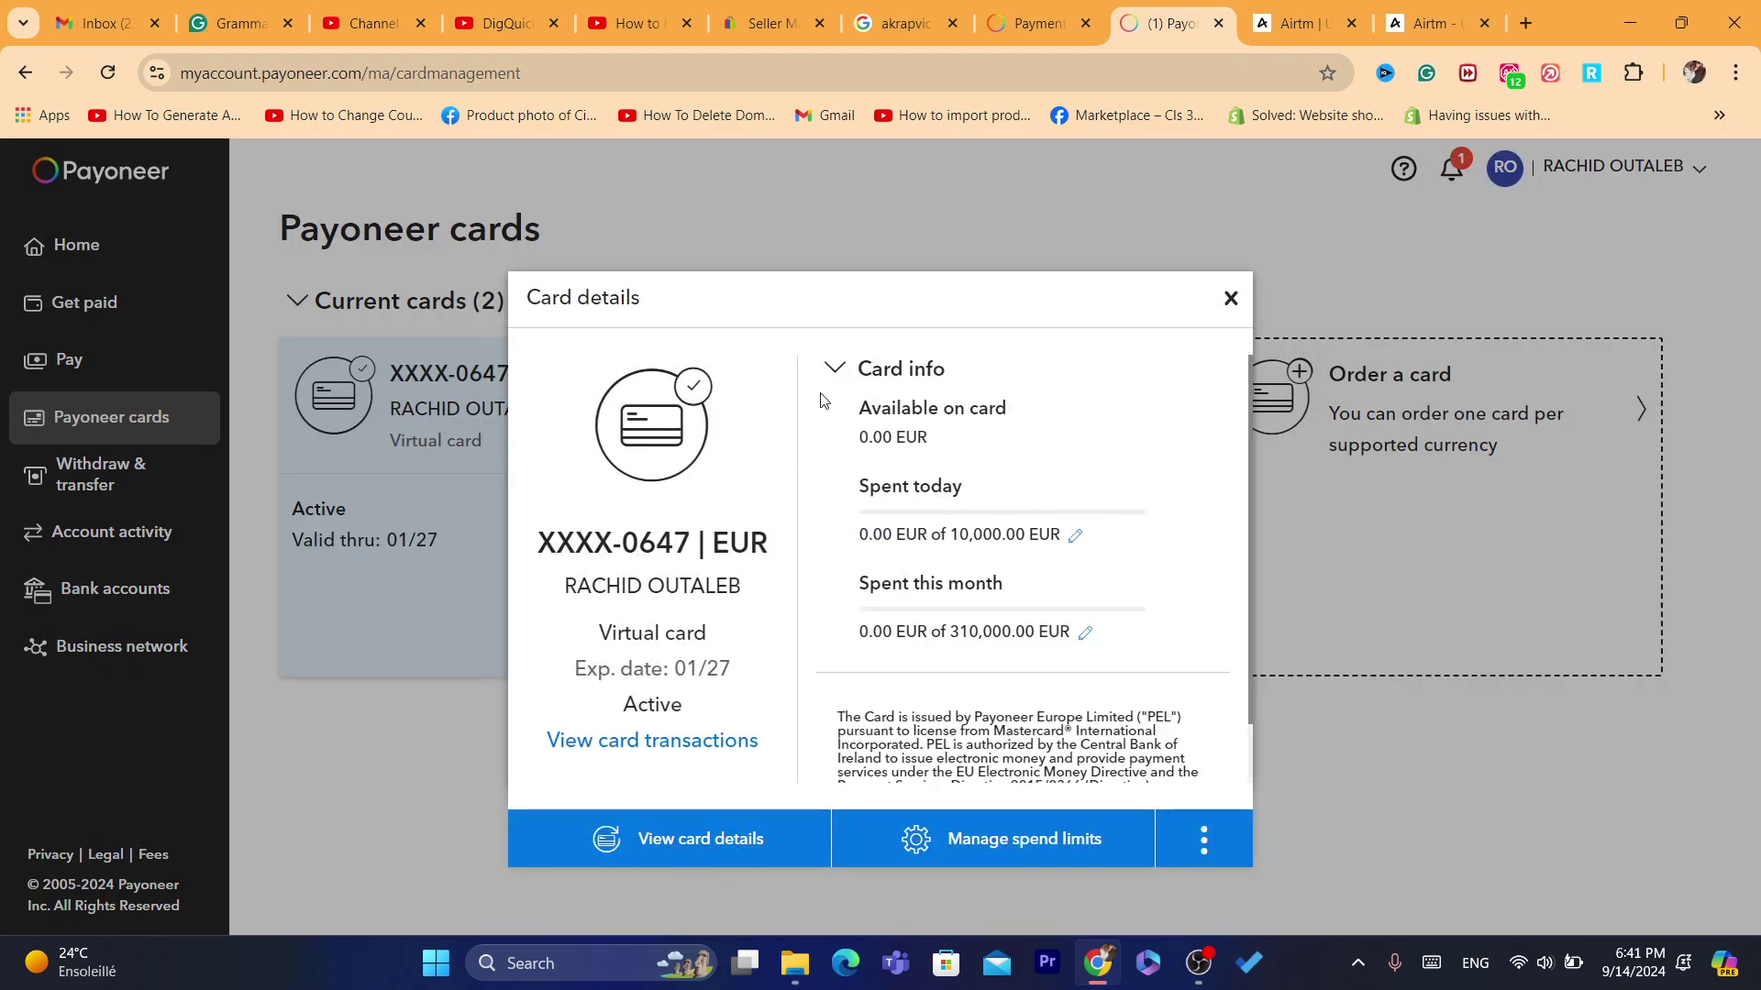
Step: Cycle through the Payoneer pages back to the eBay onboarding tab
left_click(1035, 23)
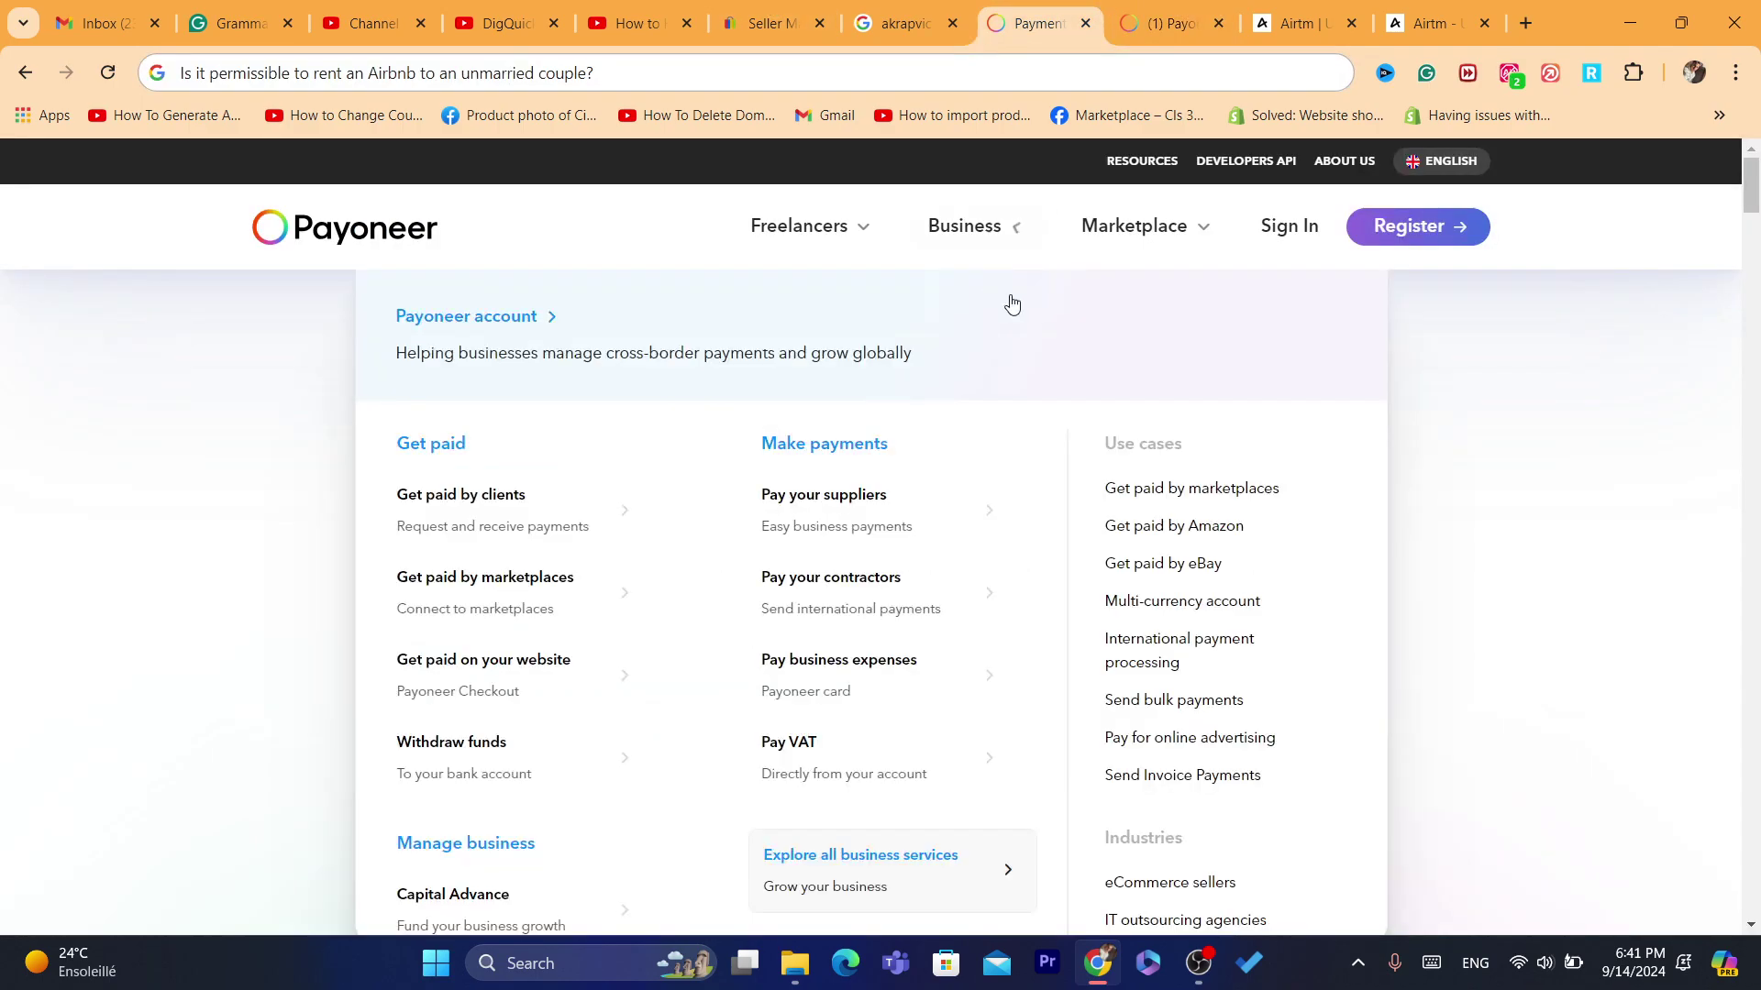
left_click(1165, 23)
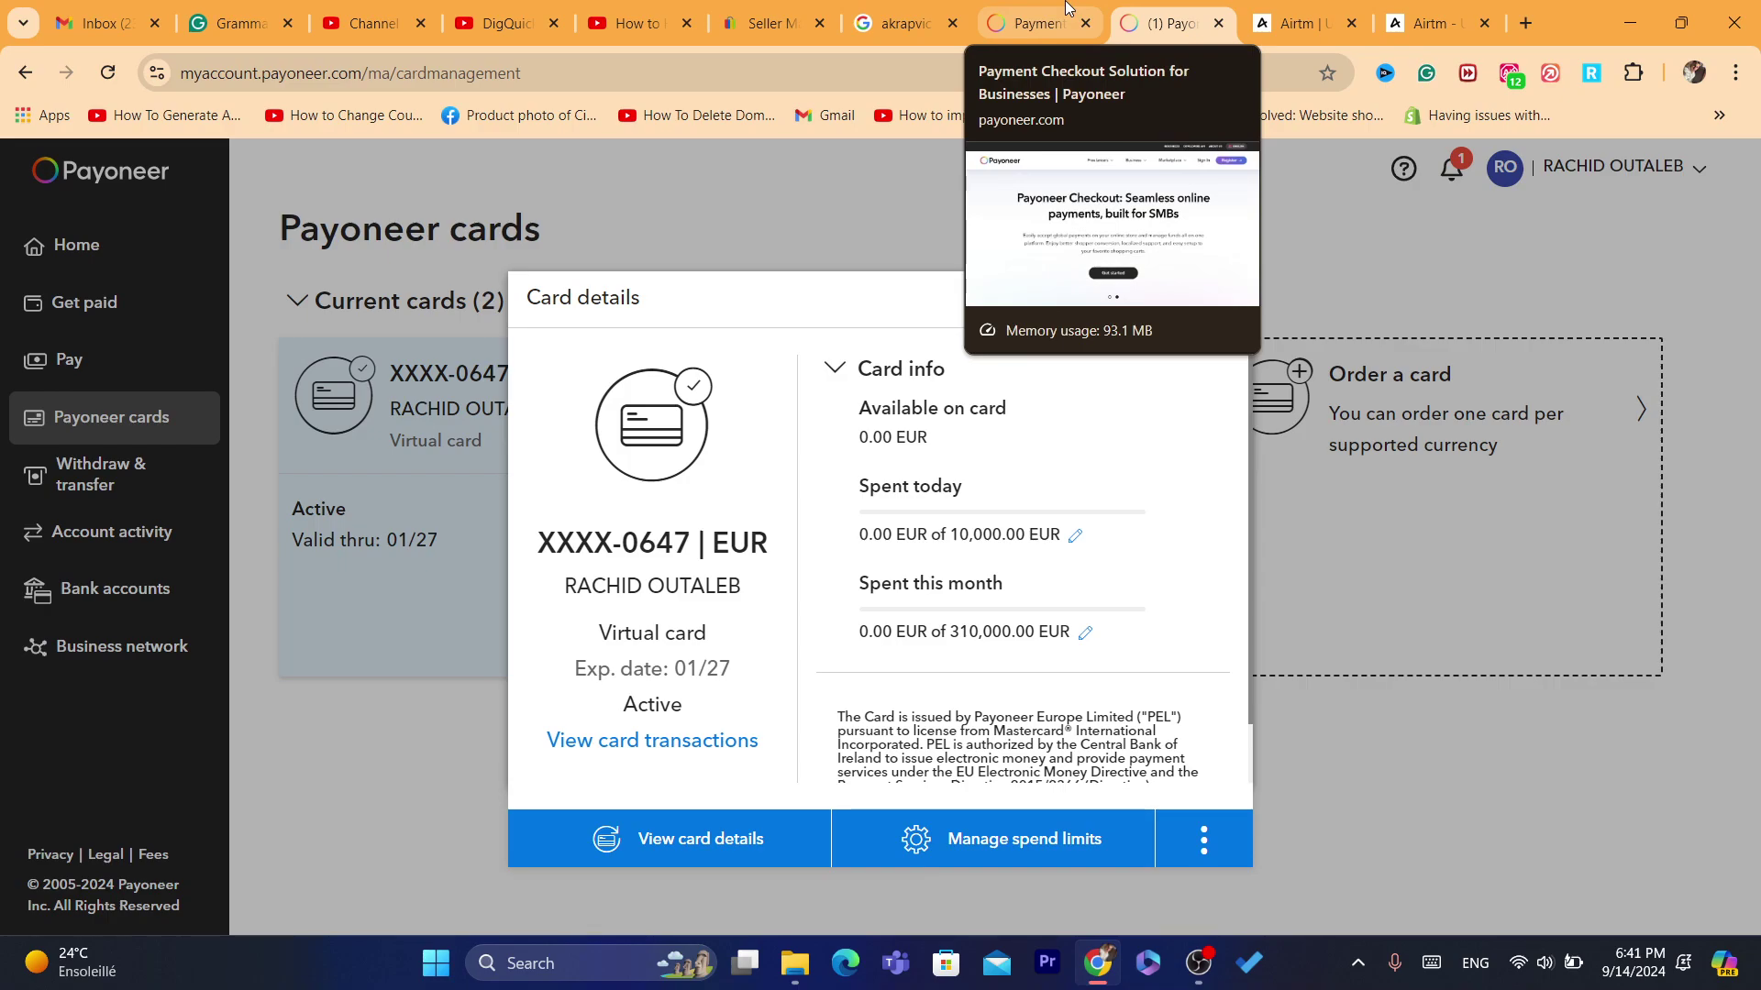
left_click(1032, 20)
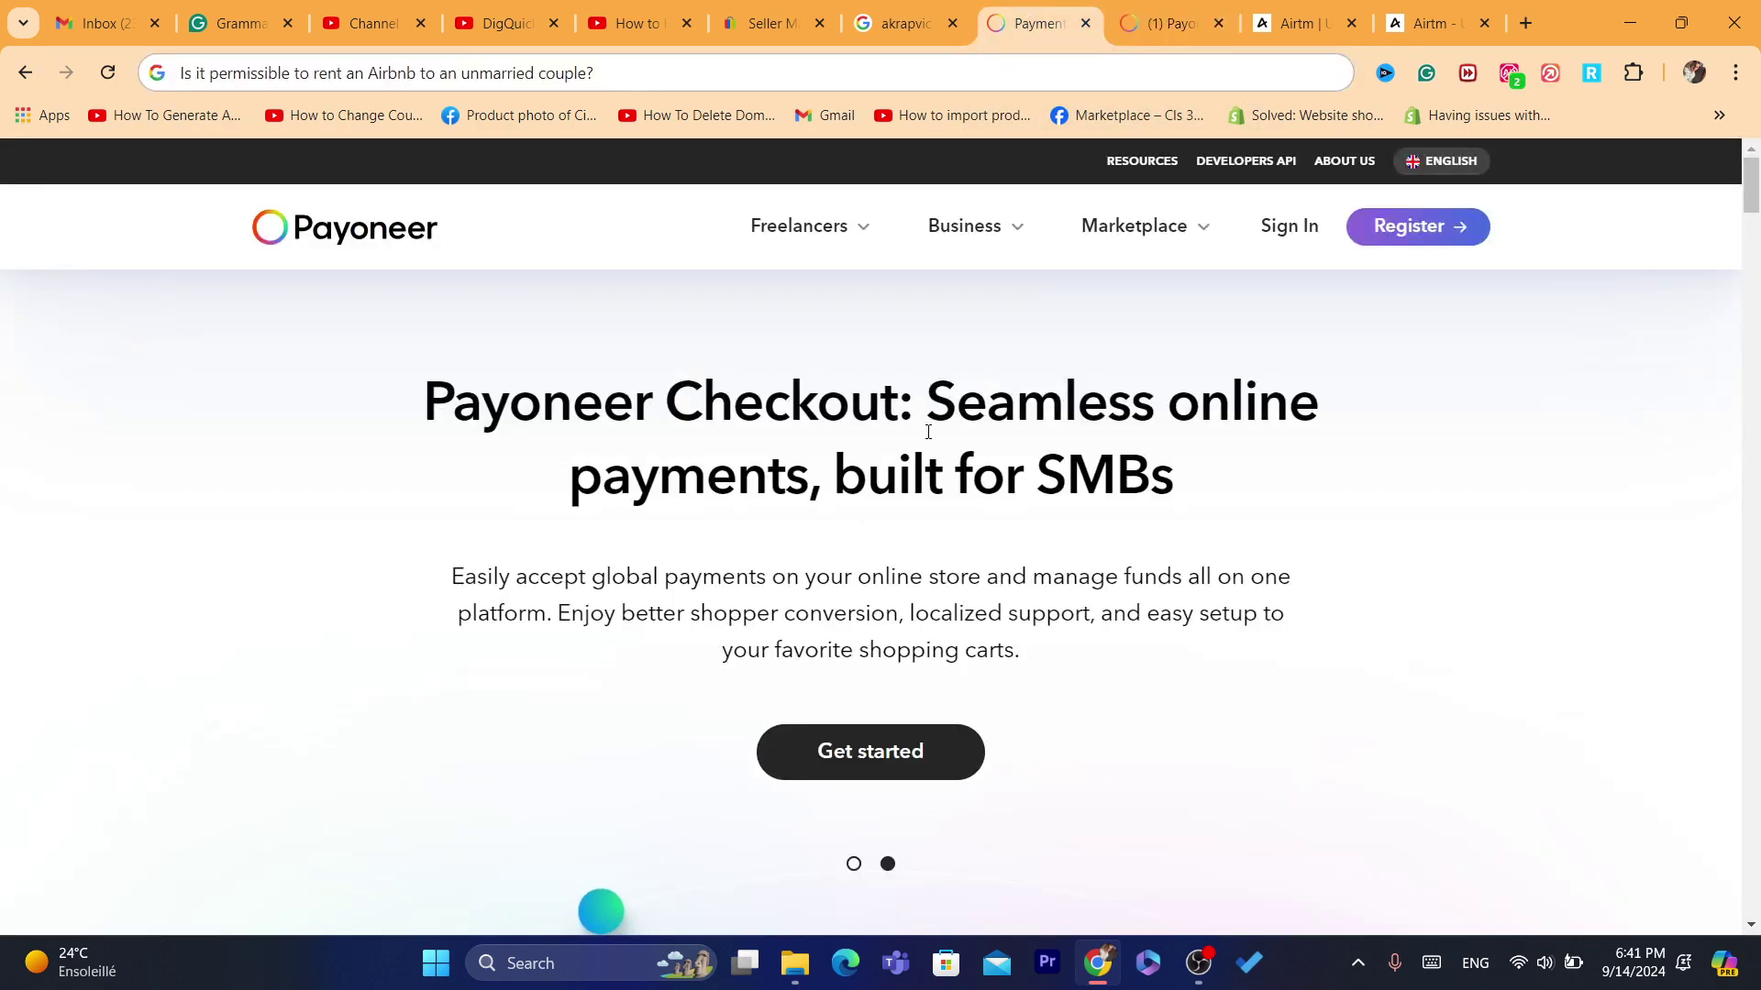
key("ctrl+shift+Tab")
key("ctrl+shift+Tab")
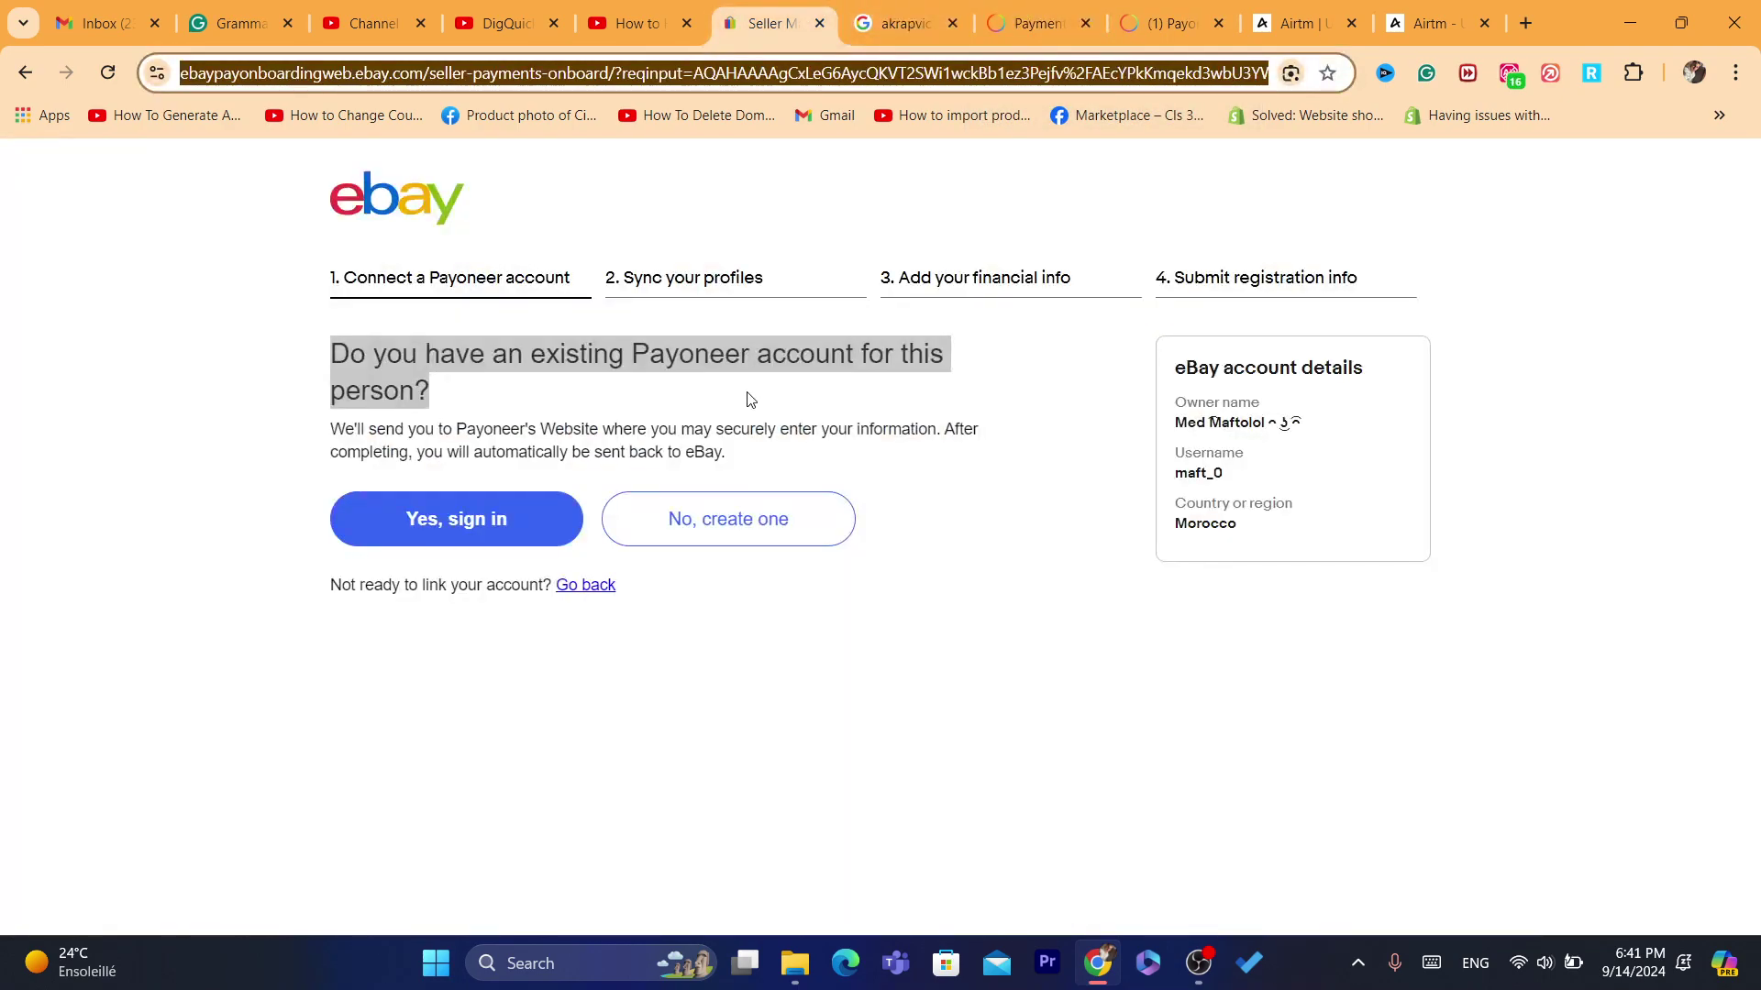
left_click(747, 399)
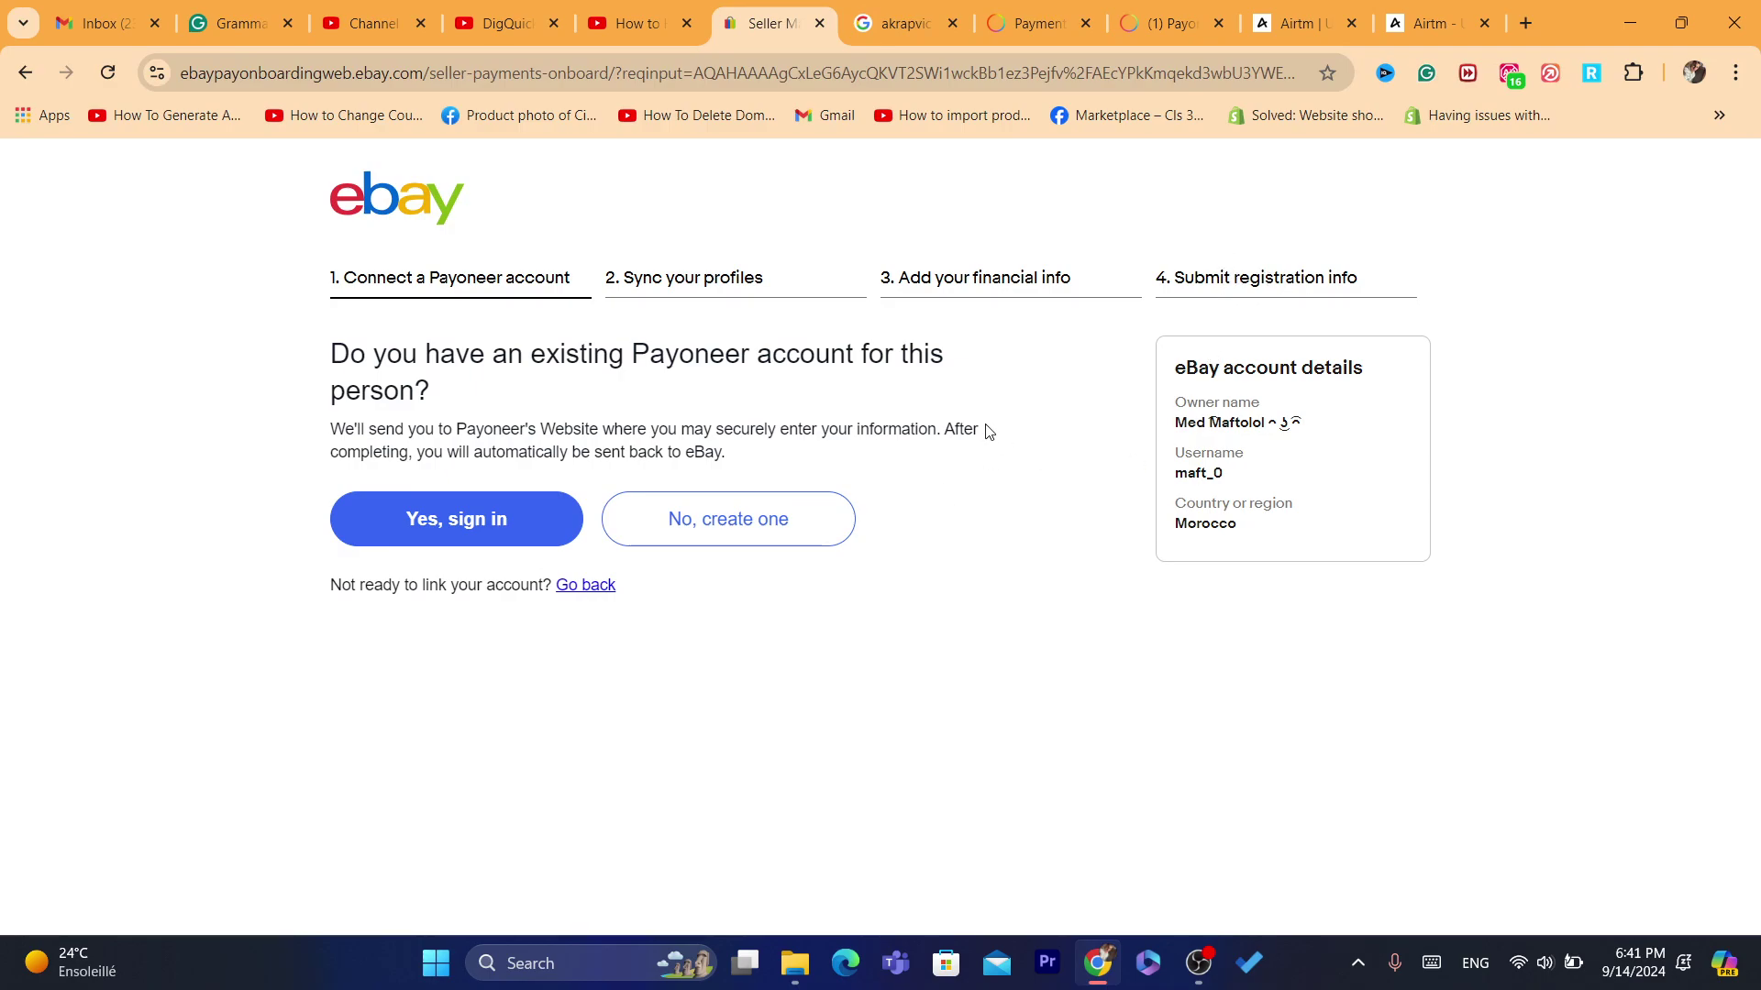
triple_click(824, 397)
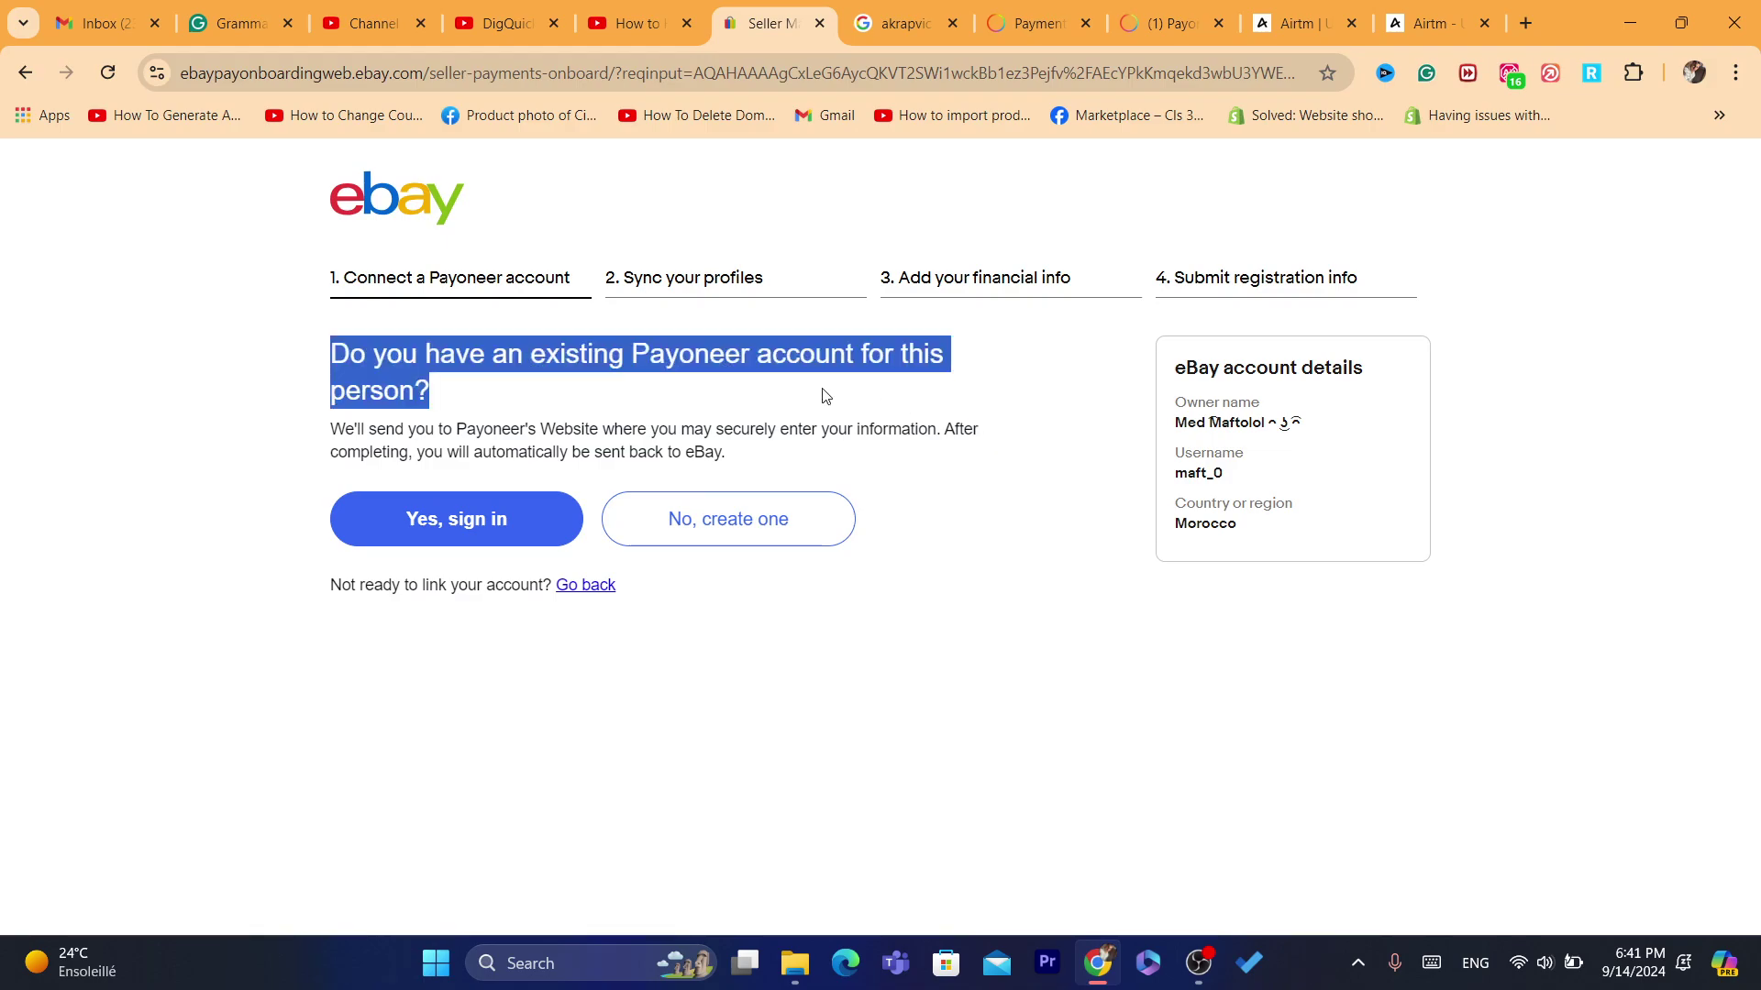
triple_click(832, 423)
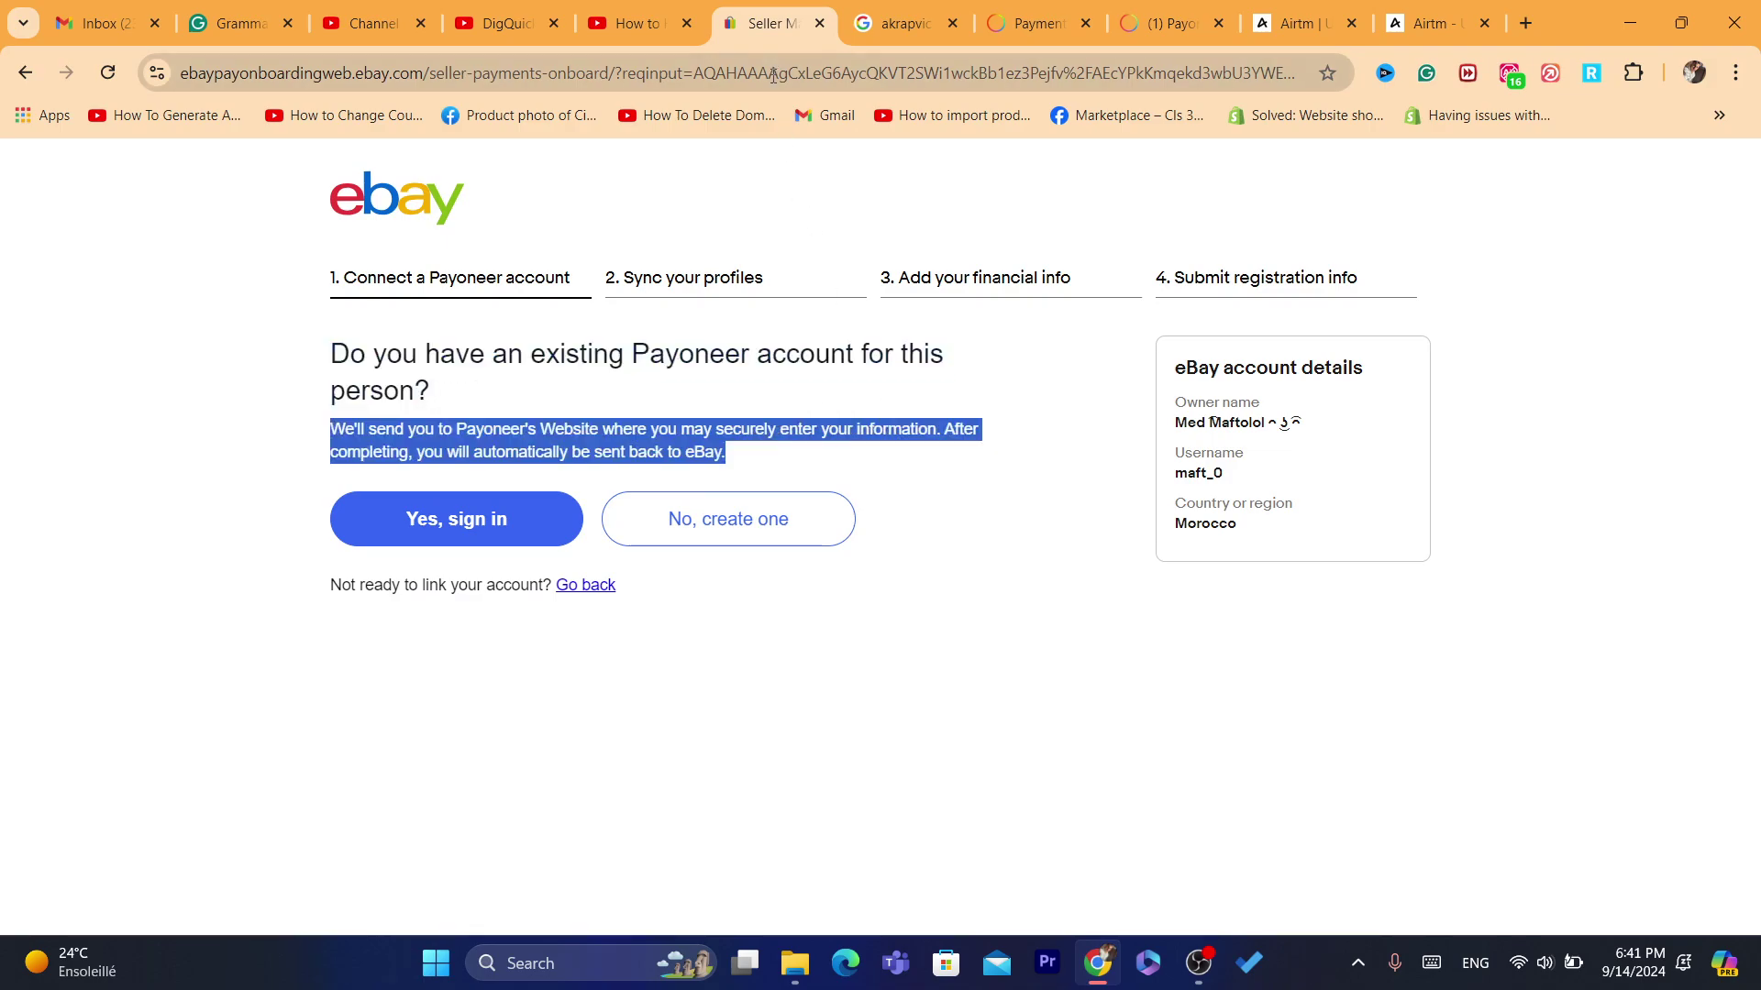
left_click(913, 470)
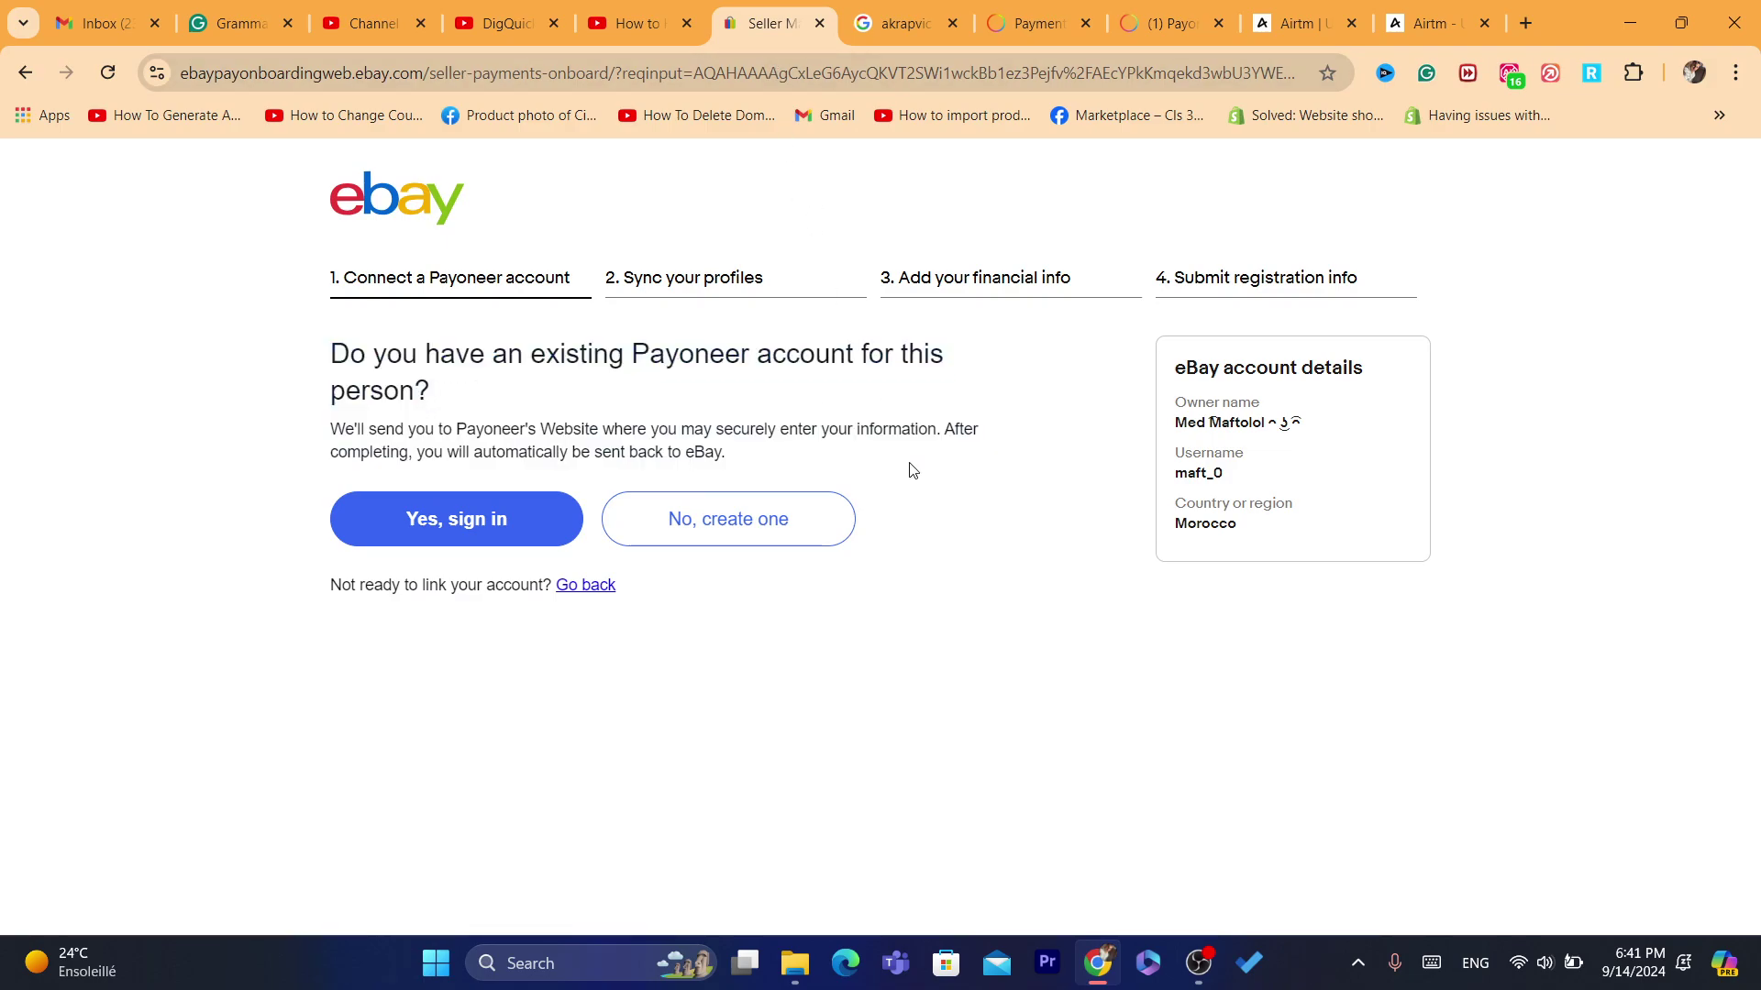